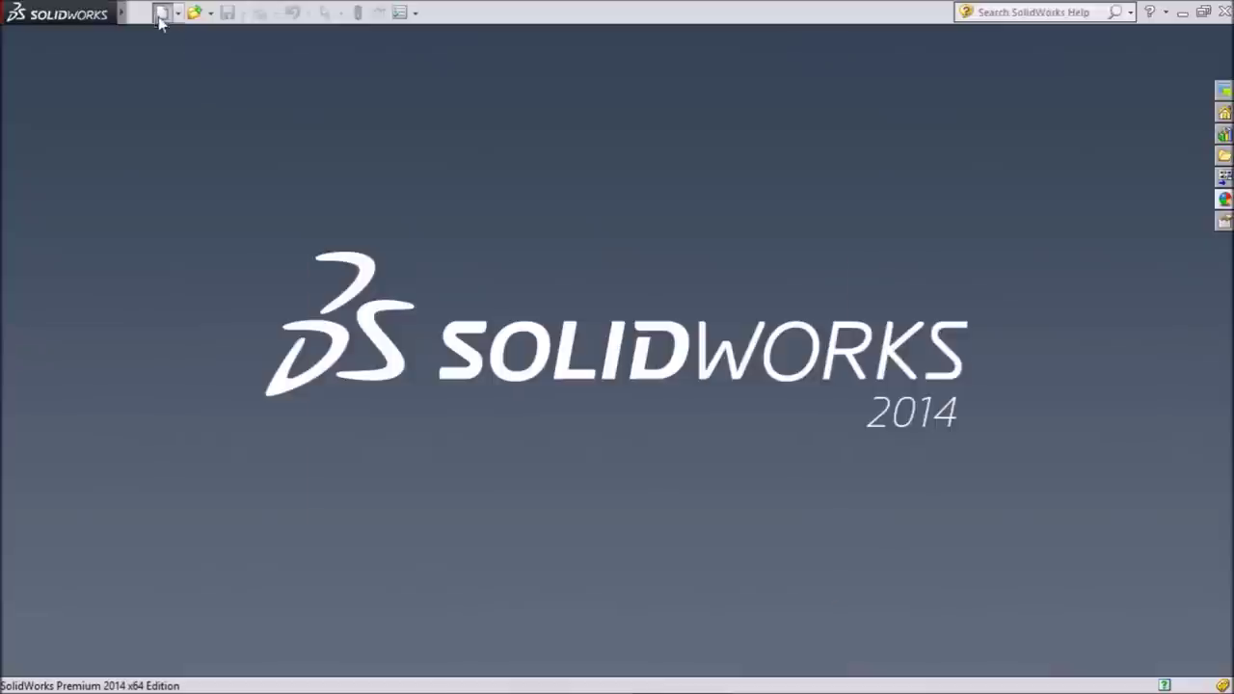
Start a new SolidWorks document from the standard toolbar
{"action": "left_click", "coordinate": [161, 14]}
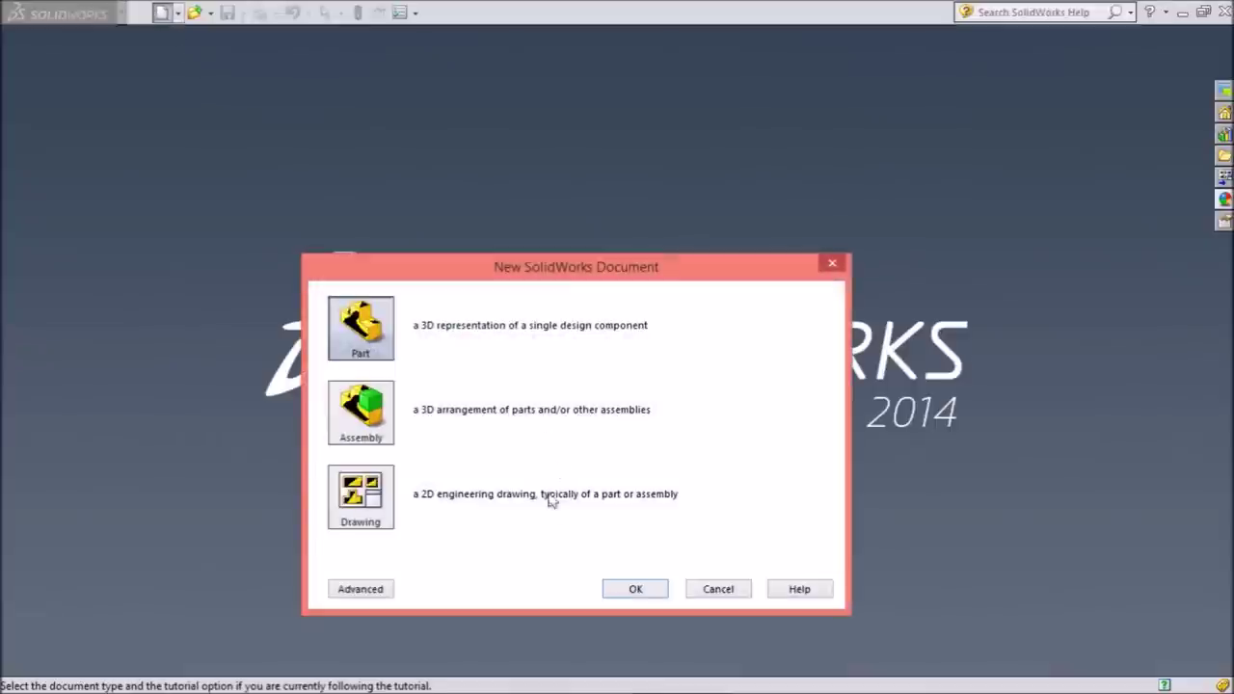
Create a new part and begin a sketch on the Front Plane using the Circle tool
{"action": "left_click", "coordinate": [634, 588]}
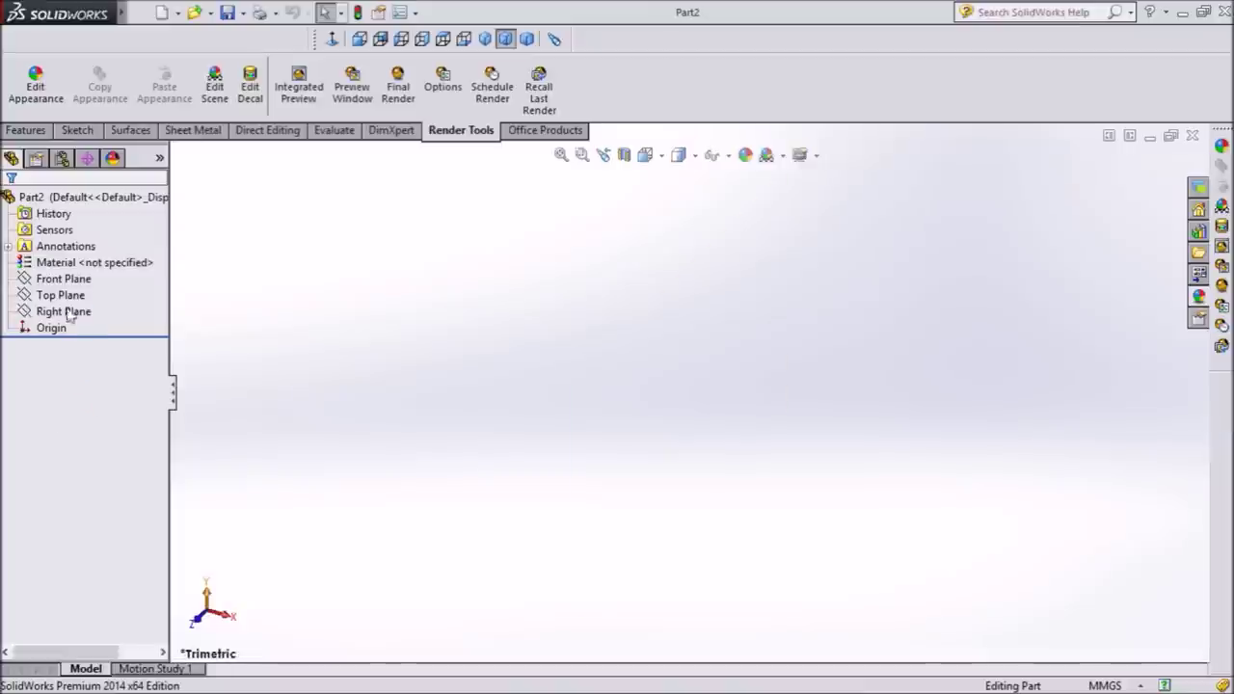
{"action": "left_click", "coordinate": [63, 279]}
{"action": "left_click", "coordinate": [83, 257]}
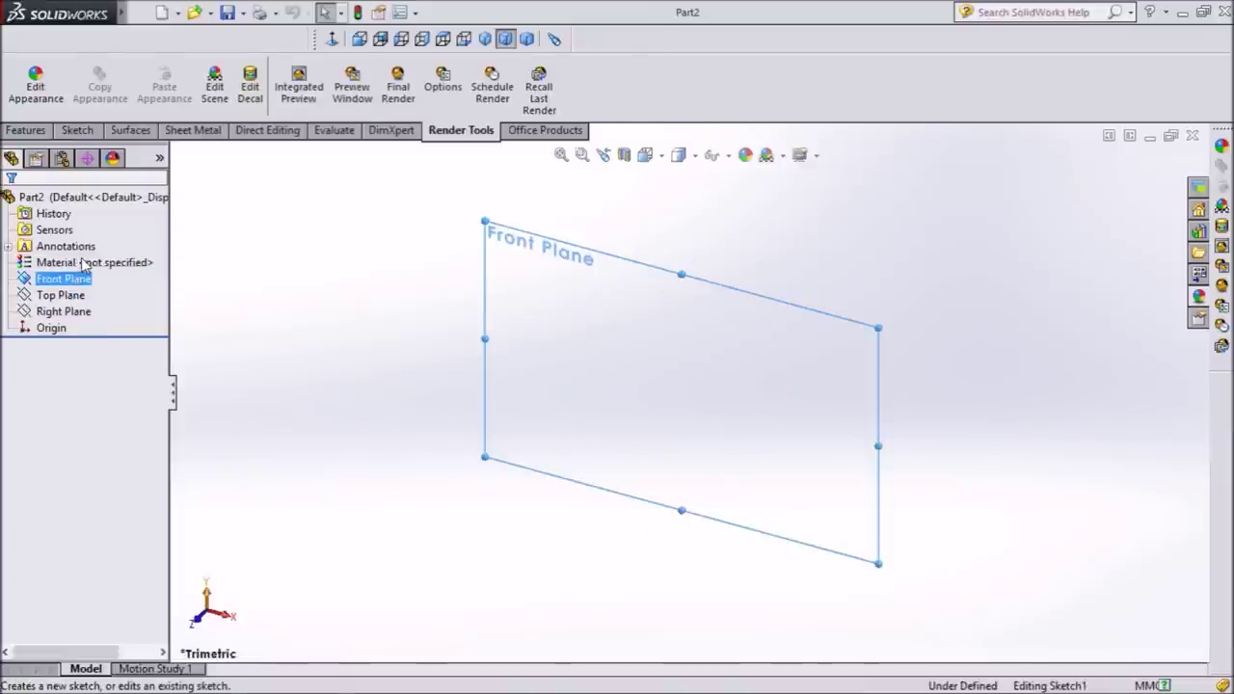
{"action": "left_click", "coordinate": [148, 66]}
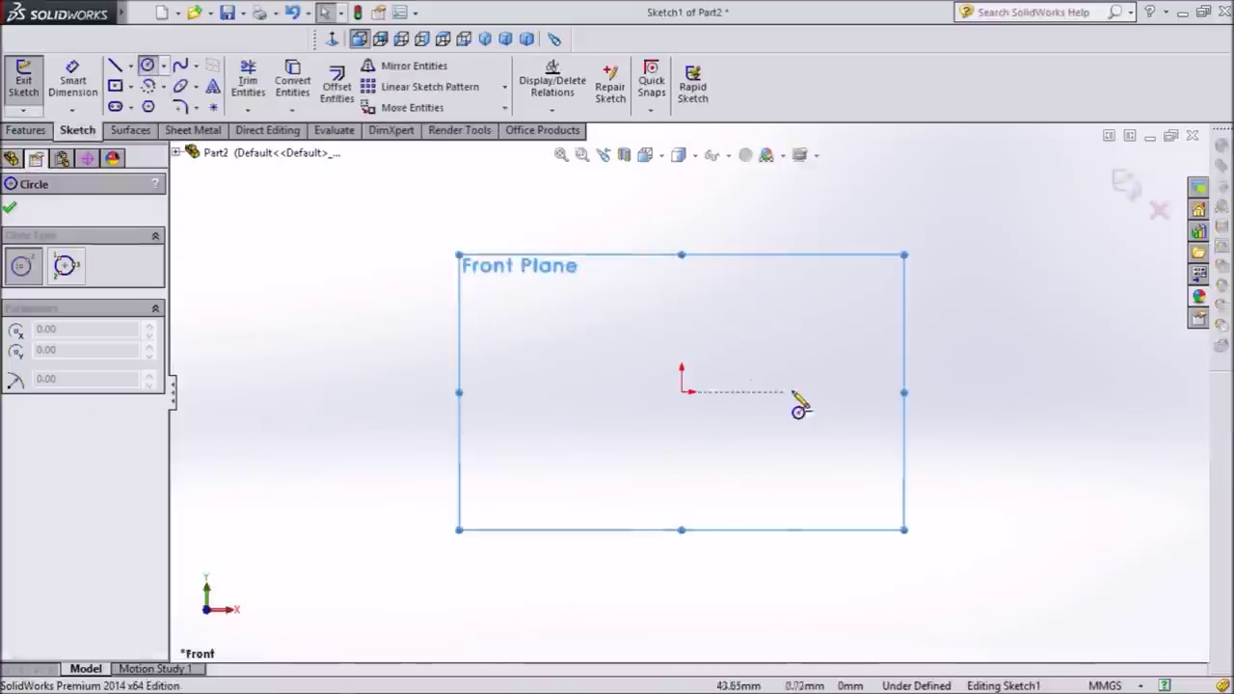
Draw a large circle centred on the origin and a smaller circle directly above it
{"action": "left_click", "coordinate": [682, 391]}
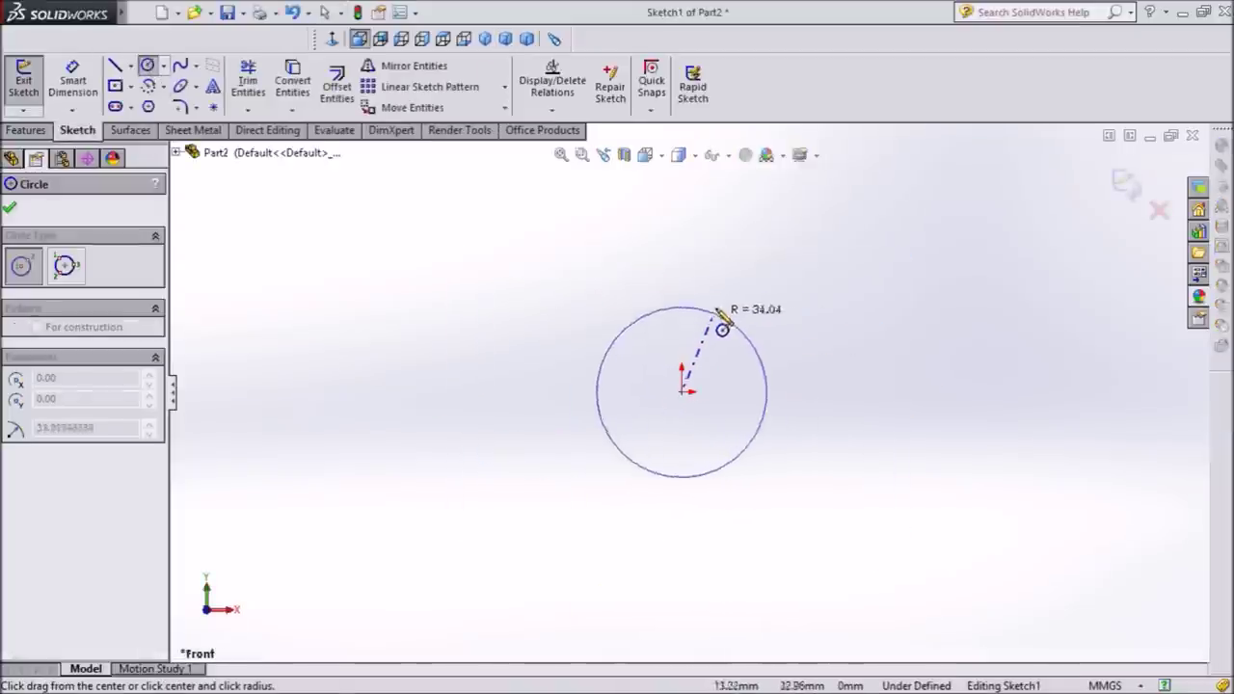
{"action": "left_click", "coordinate": [740, 295]}
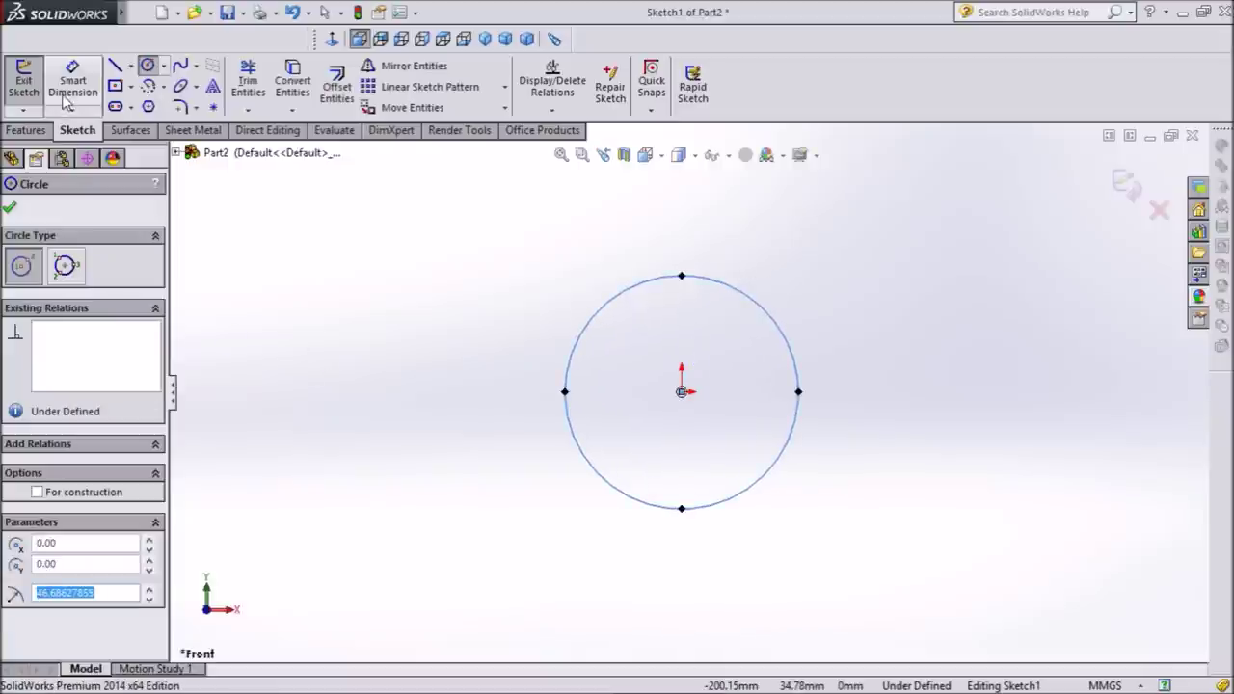
{"action": "scroll", "coordinate": [703, 356], "scroll_direction": "up", "scroll_amount": 1}
{"action": "scroll", "coordinate": [697, 339], "scroll_direction": "up", "scroll_amount": 1}
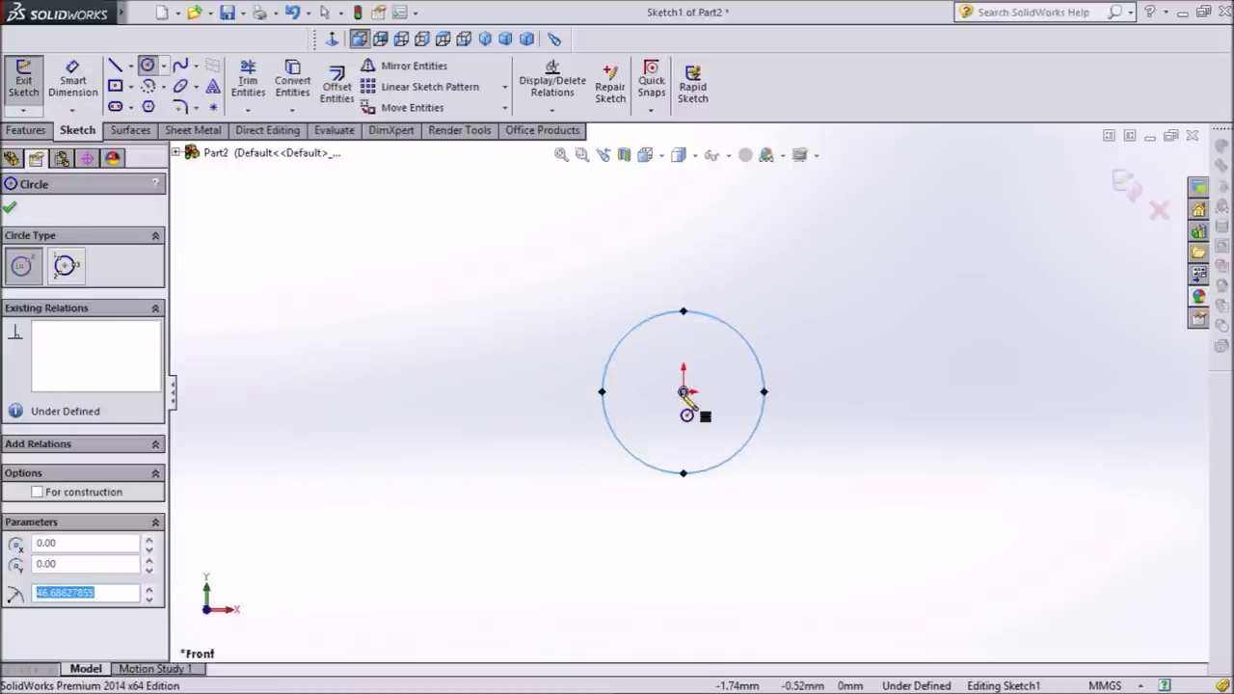
{"action": "left_click", "coordinate": [684, 217]}
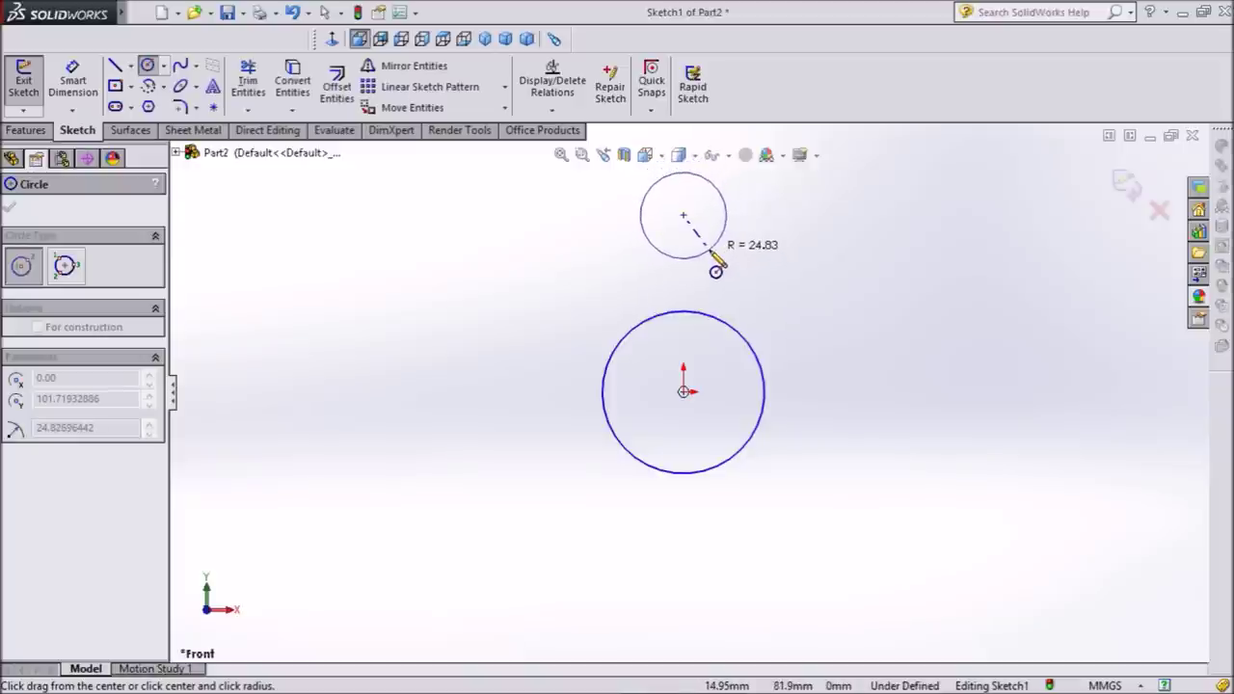
{"action": "left_click", "coordinate": [719, 260]}
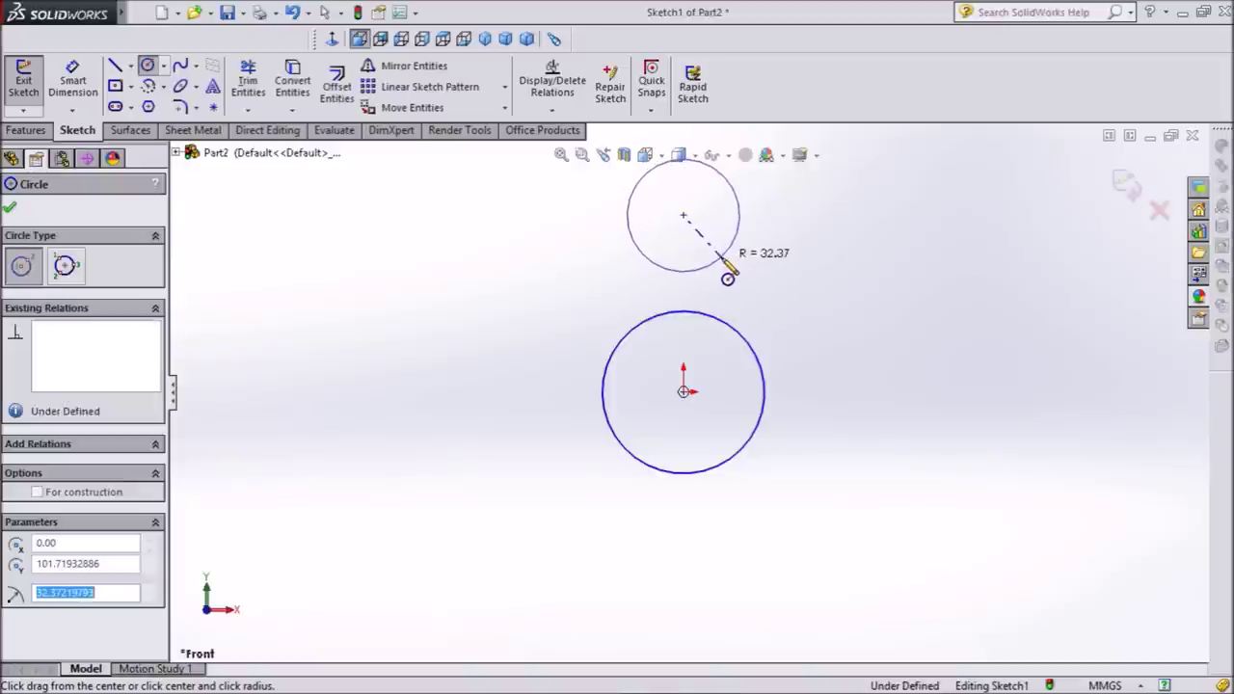
{"action": "left_click", "coordinate": [9, 209]}
{"action": "left_click", "coordinate": [69, 97]}
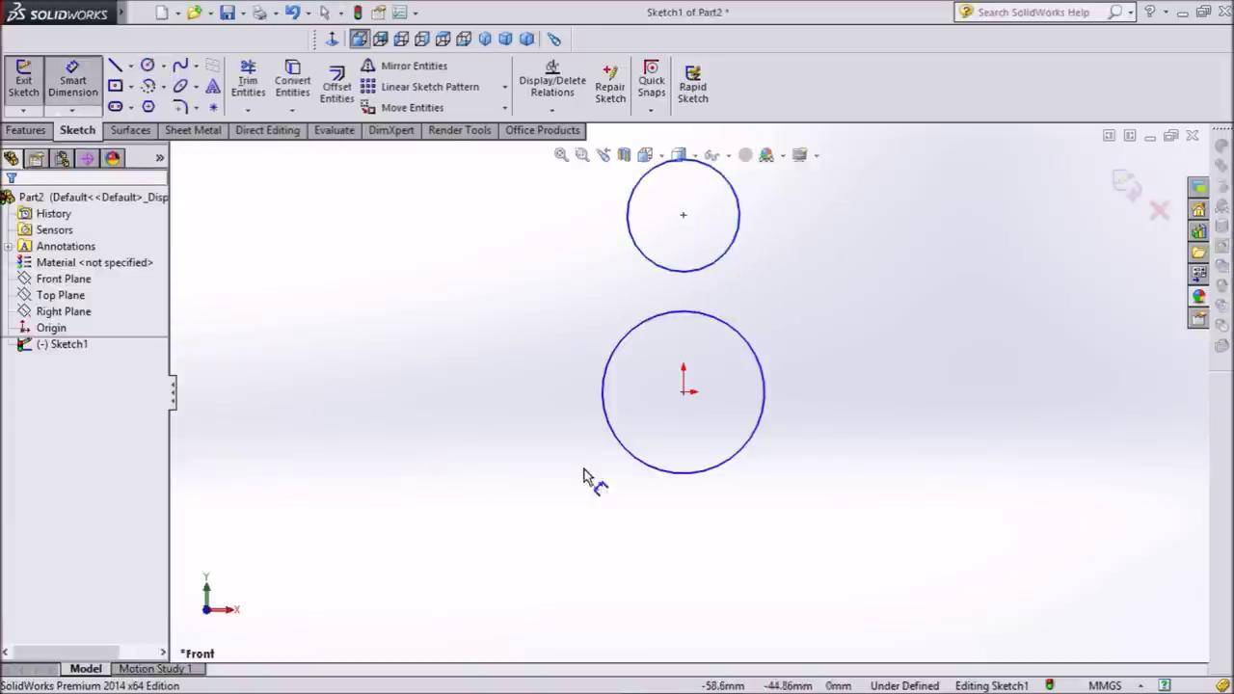
Dimension the large circle to Ø25.4 and the small circle to Ø12.7
{"action": "left_click", "coordinate": [610, 439]}
{"action": "left_click", "coordinate": [552, 395]}
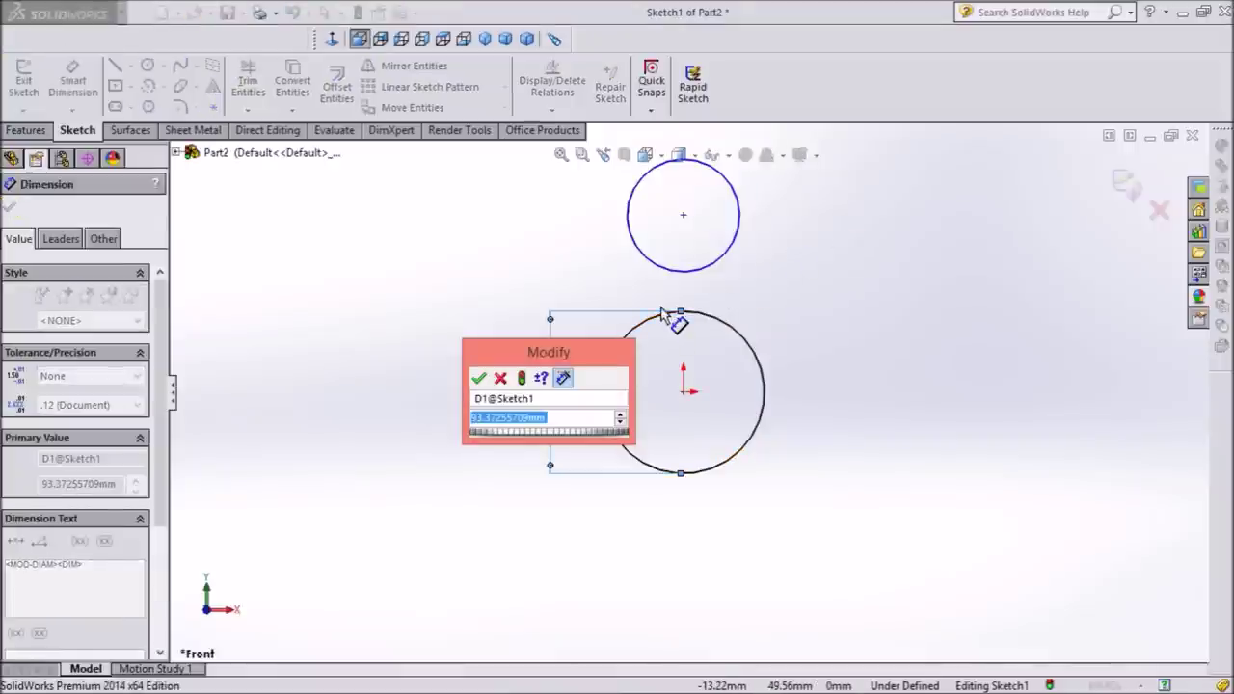
{"action": "type", "text": "25.4"}
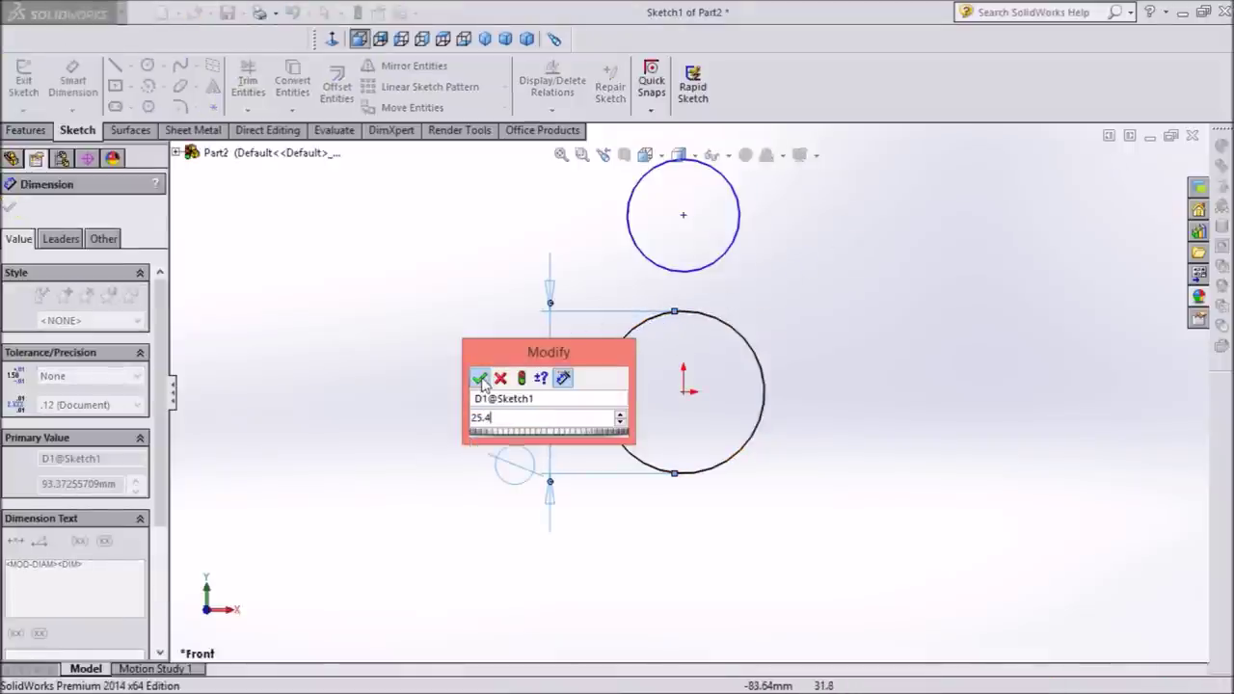
{"action": "left_click", "coordinate": [480, 379]}
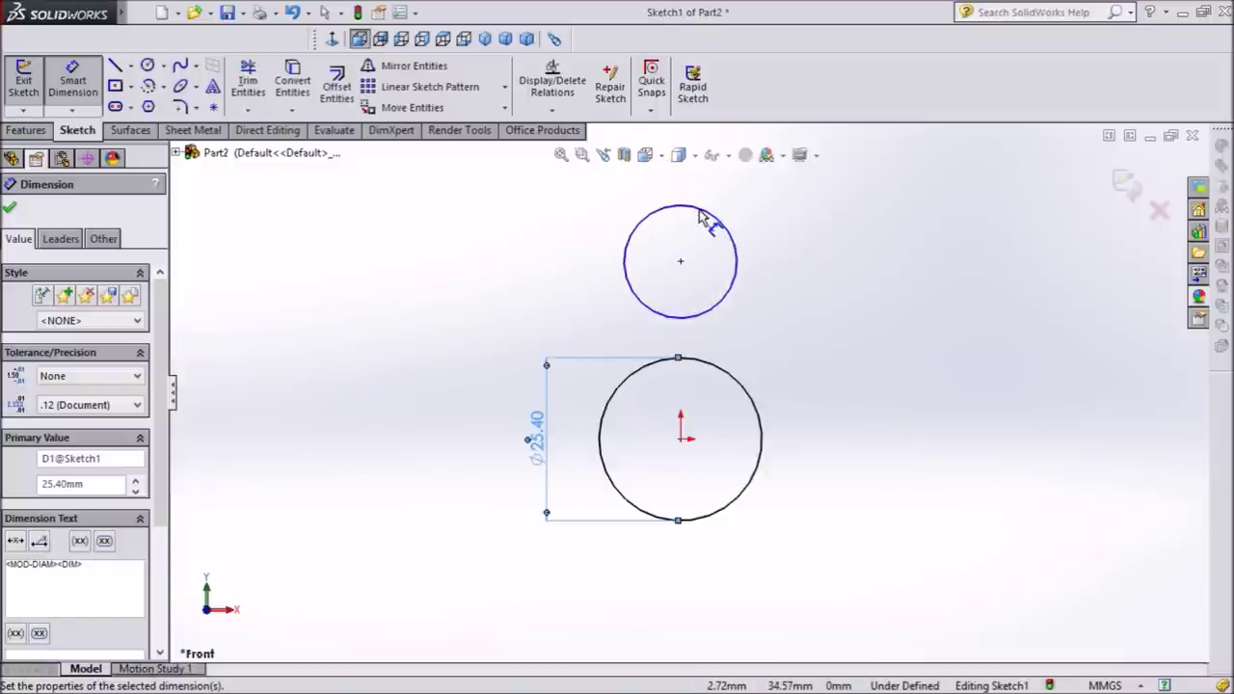
{"action": "left_click", "coordinate": [598, 278]}
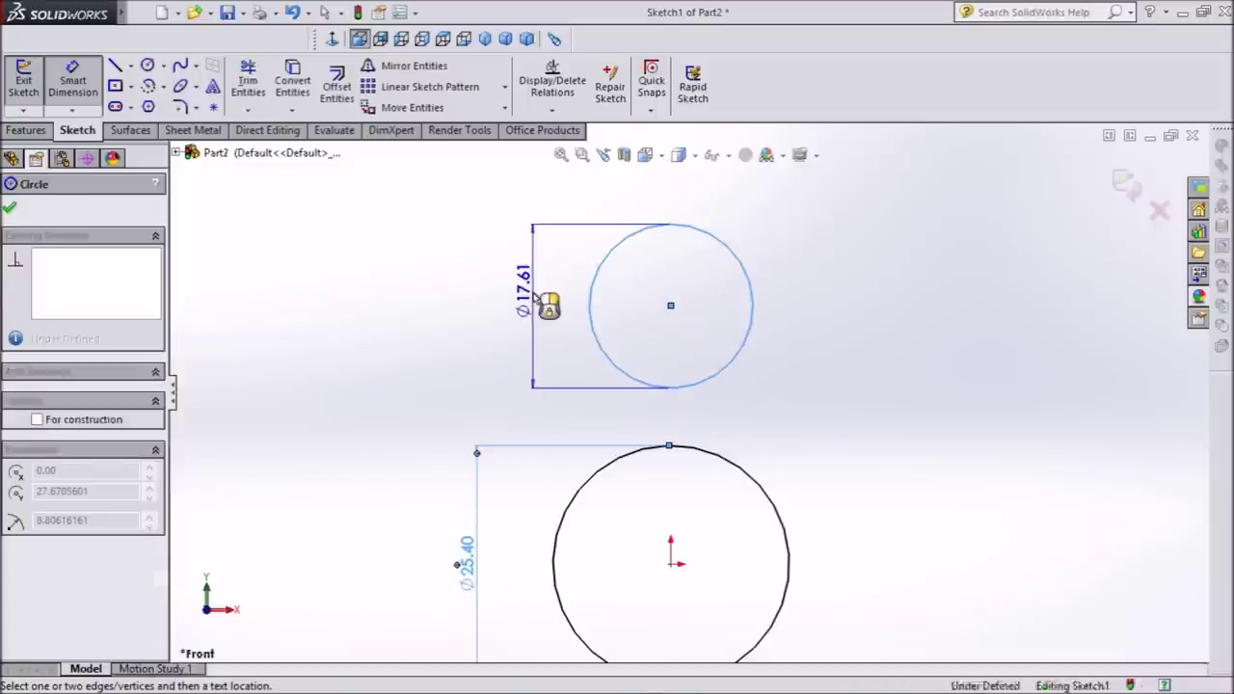
{"action": "left_click", "coordinate": [550, 301]}
{"action": "type", "text": "12"}
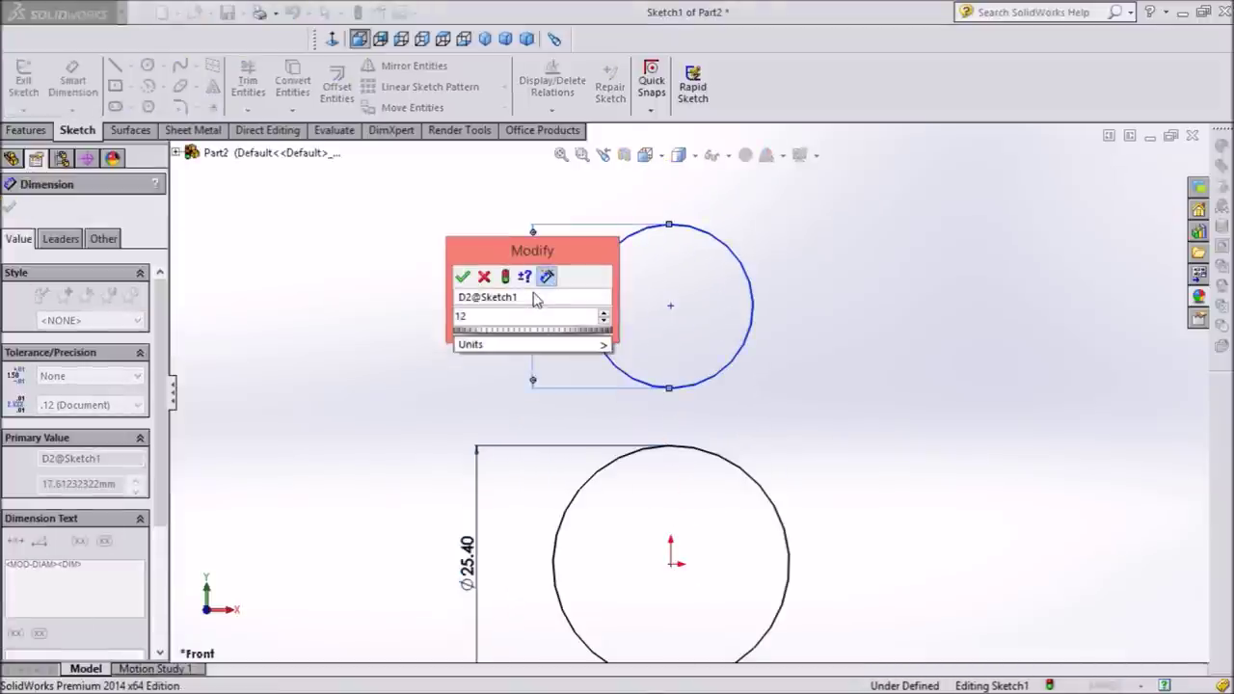
{"action": "type", "text": ".7"}
{"action": "left_click", "coordinate": [462, 277]}
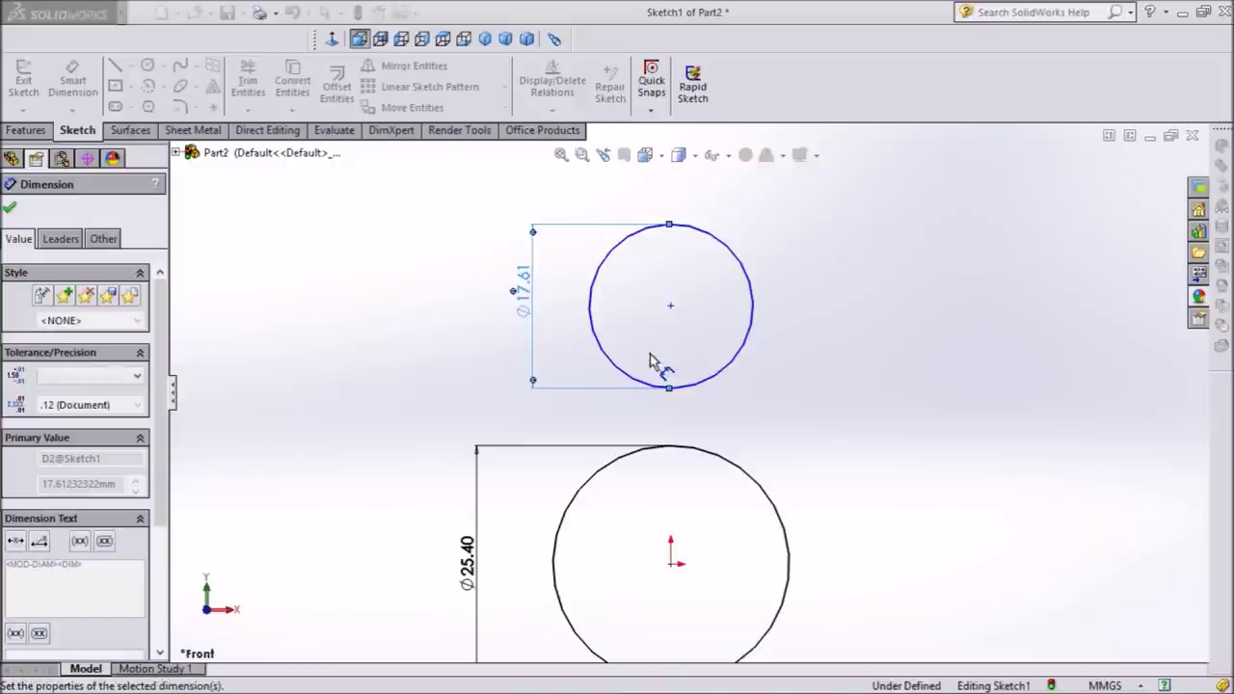
Place the small circle's centre 12.7 above the origin and make the centres vertical
{"action": "left_click", "coordinate": [671, 307]}
{"action": "left_click", "coordinate": [671, 564]}
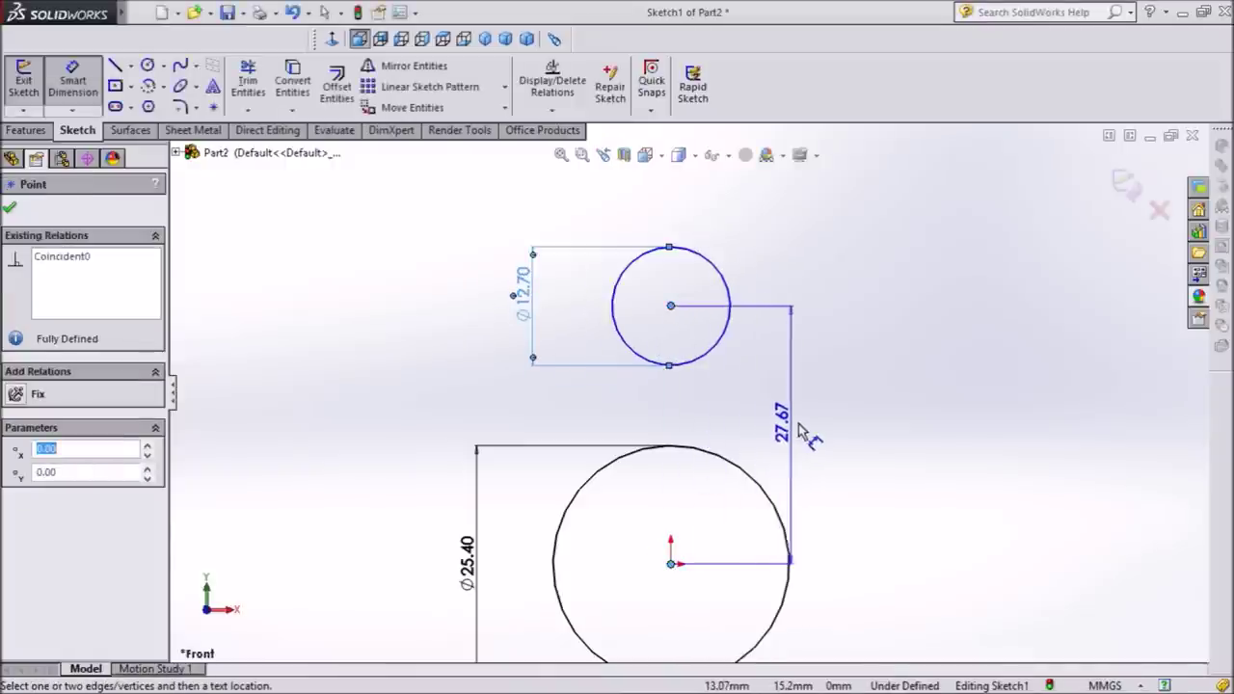
{"action": "left_click", "coordinate": [805, 421]}
{"action": "type", "text": "12.7"}
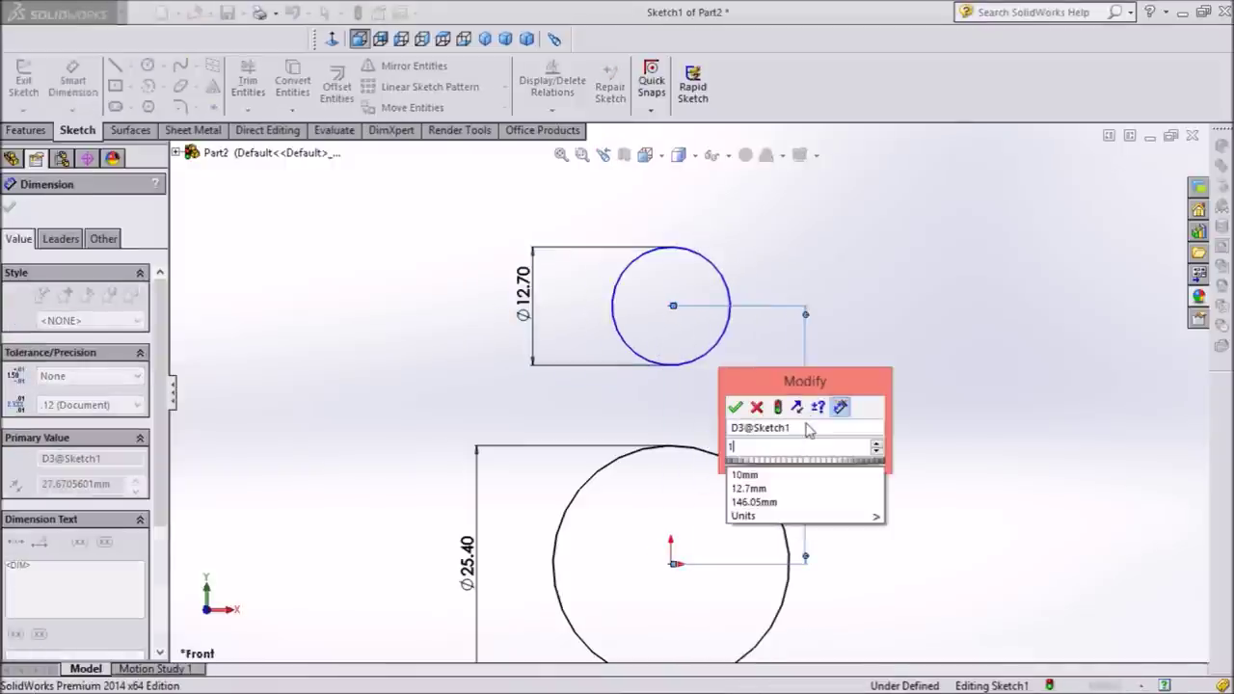
{"action": "left_click", "coordinate": [734, 406]}
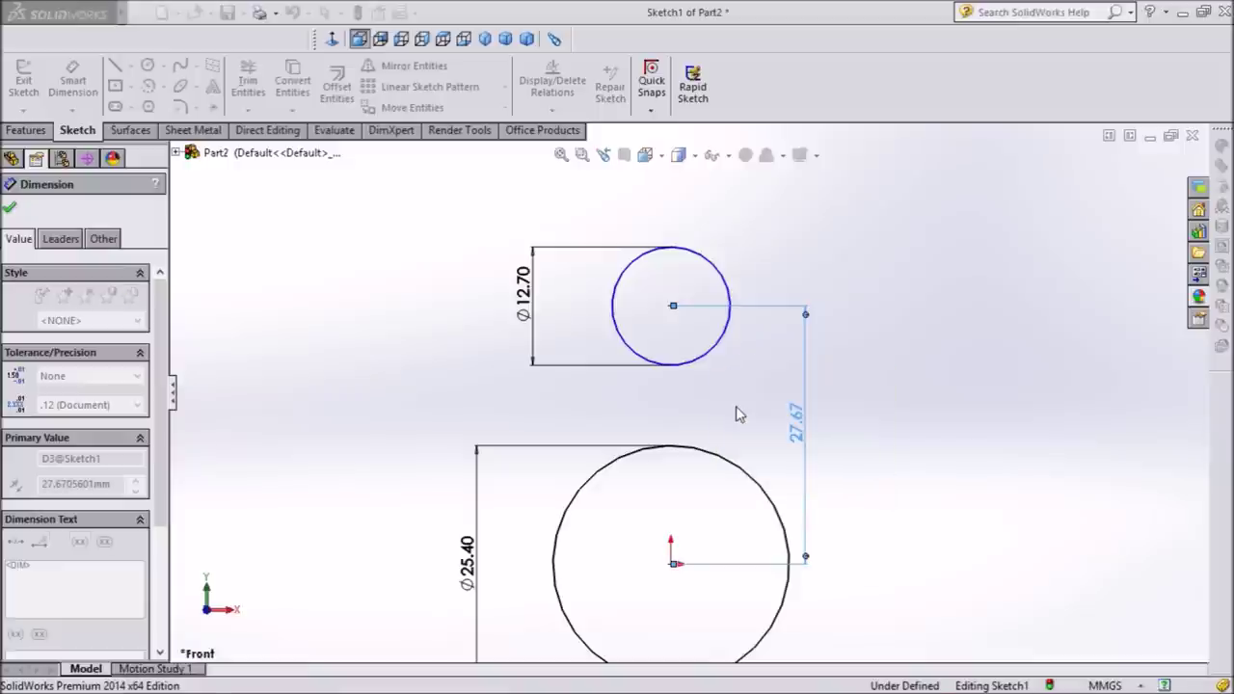
{"action": "left_click", "coordinate": [8, 206]}
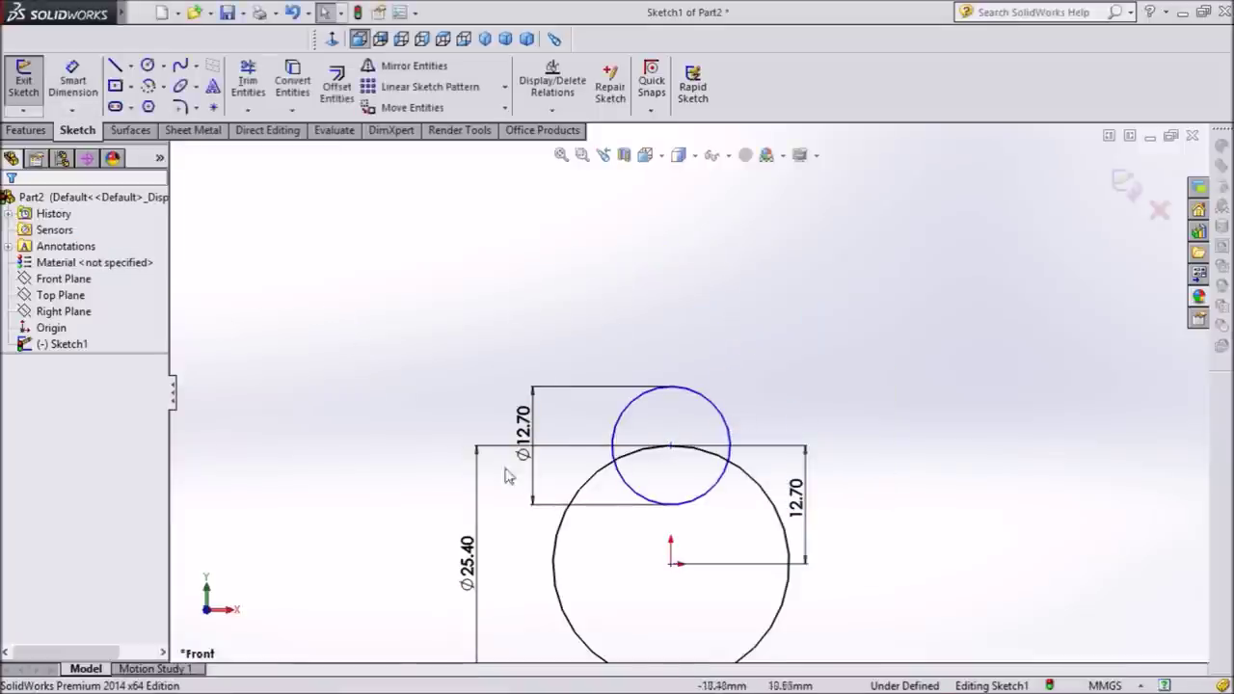
{"action": "left_click", "coordinate": [671, 449]}
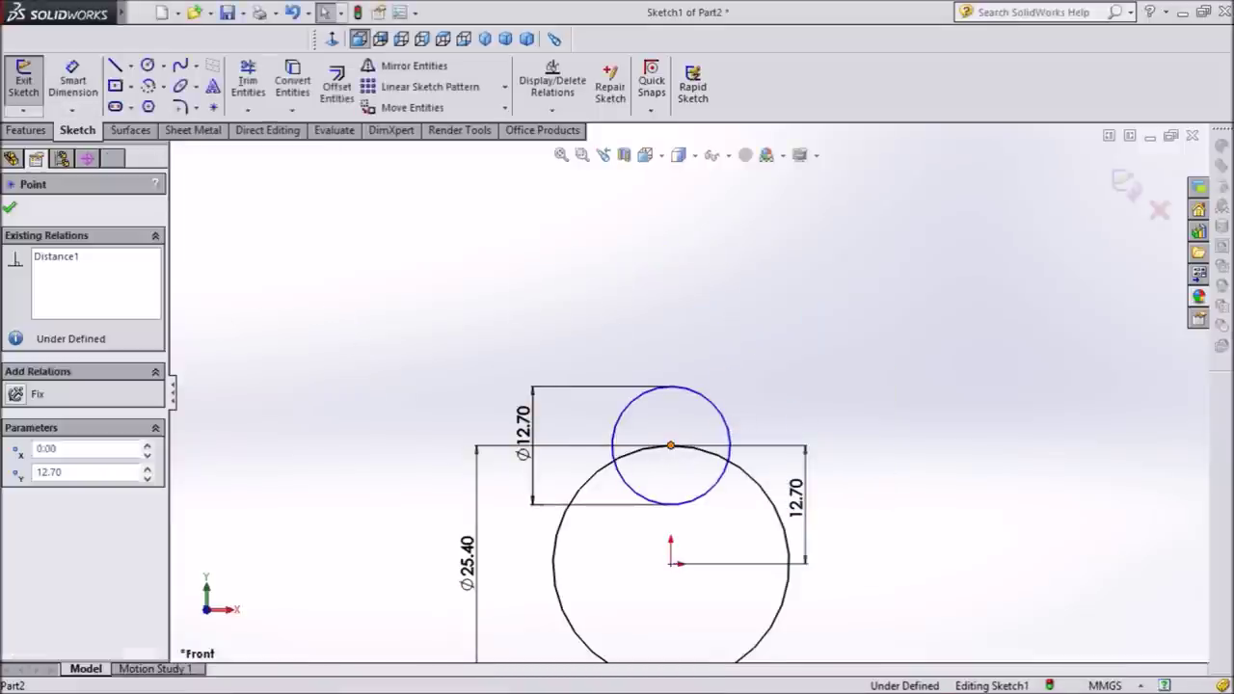
{"action": "left_click", "coordinate": [670, 564], "text": "ctrl"}
{"action": "left_click", "coordinate": [743, 487]}
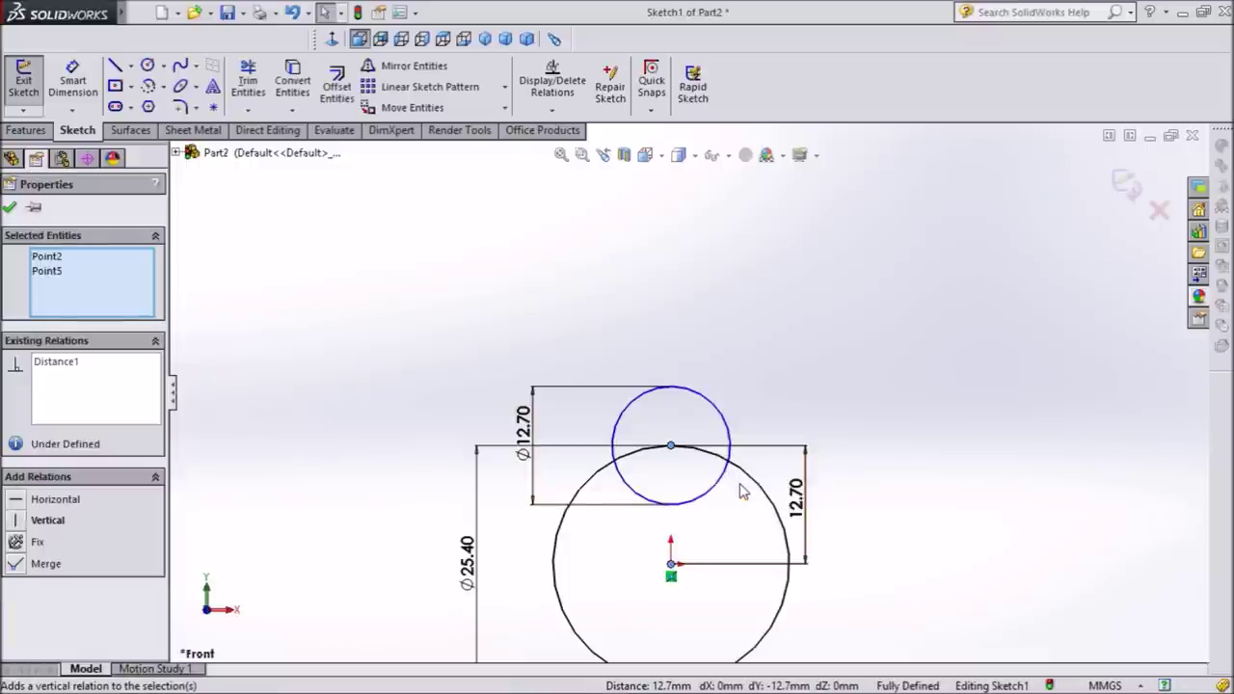
{"action": "left_click", "coordinate": [9, 209]}
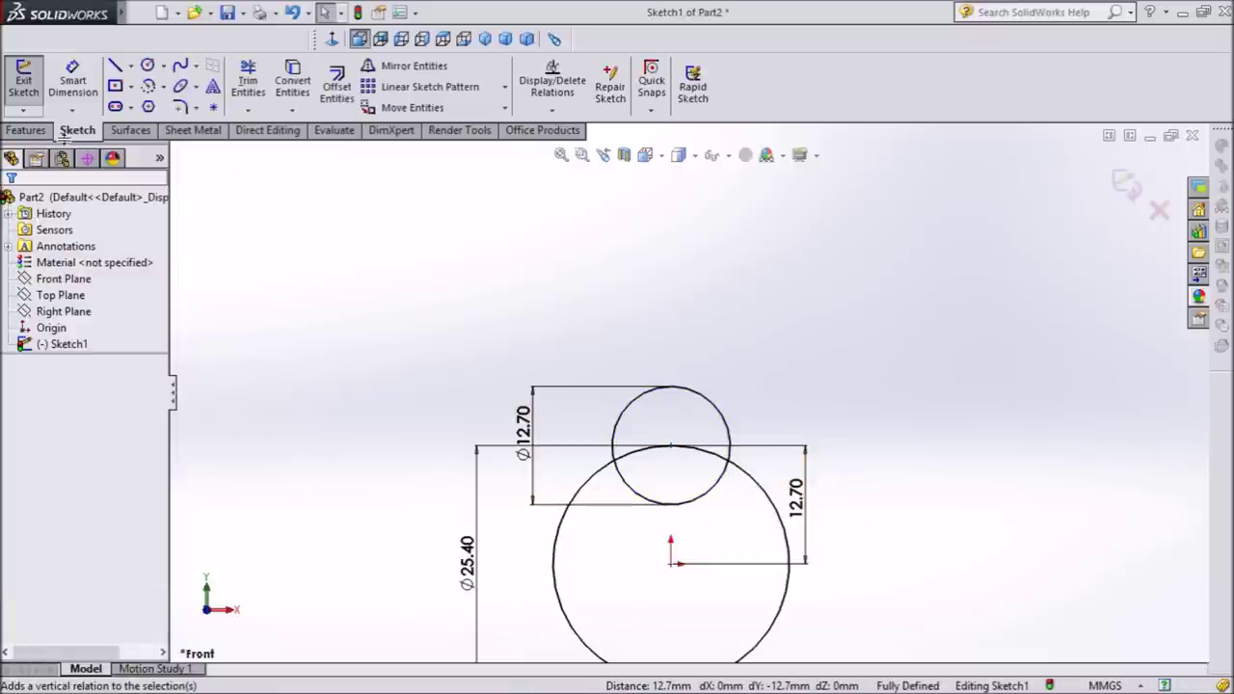
Draw the left line from the small circle down to the large circle
{"action": "left_click", "coordinate": [114, 68]}
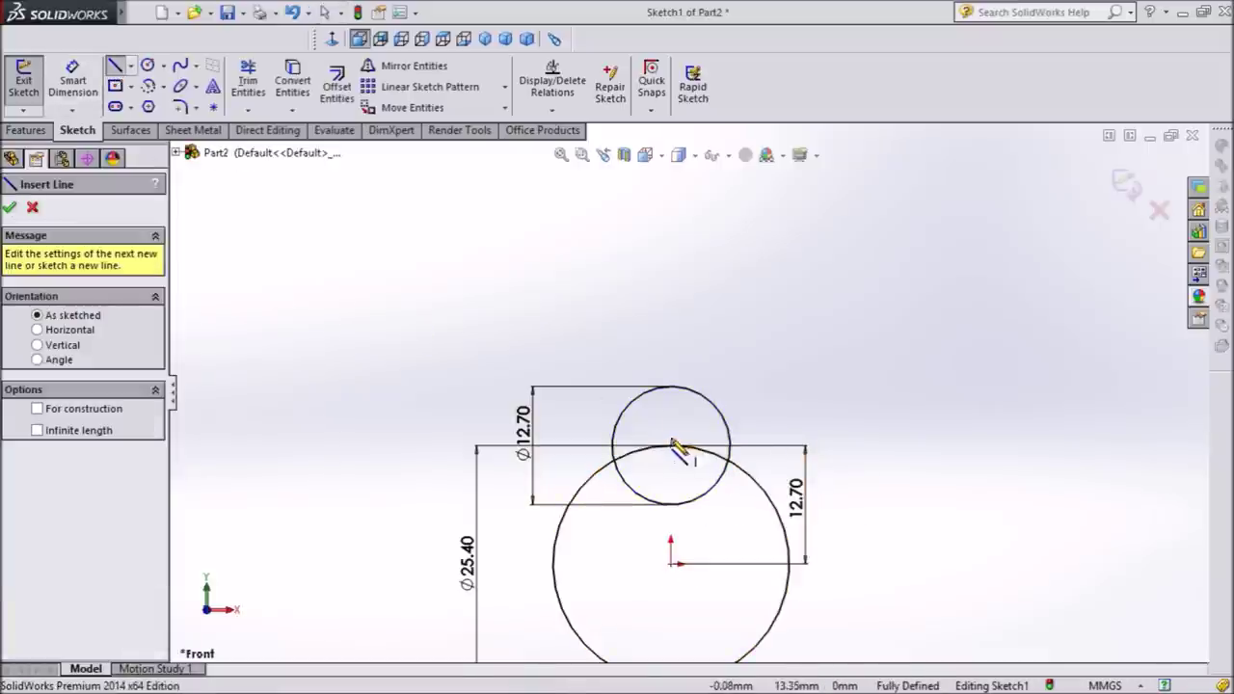
{"action": "scroll", "coordinate": [666, 405], "scroll_direction": "up", "scroll_amount": 2}
{"action": "scroll", "coordinate": [702, 495], "scroll_direction": "down", "scroll_amount": 3}
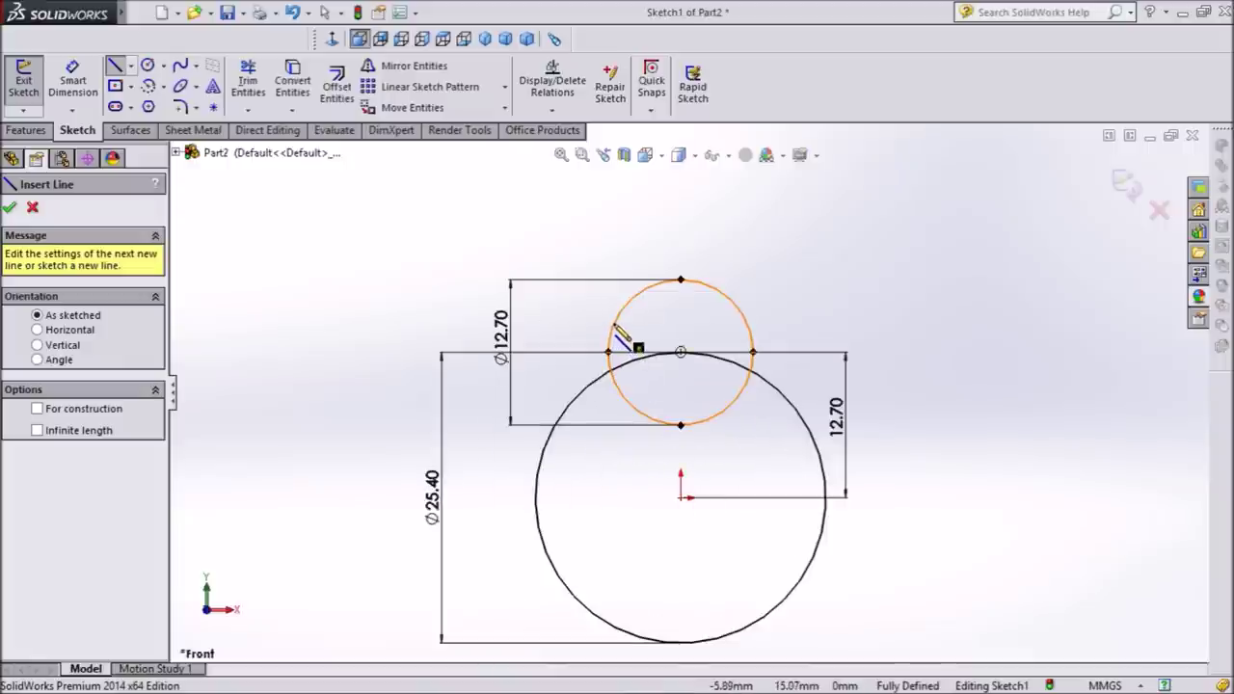
{"action": "left_click", "coordinate": [617, 317]}
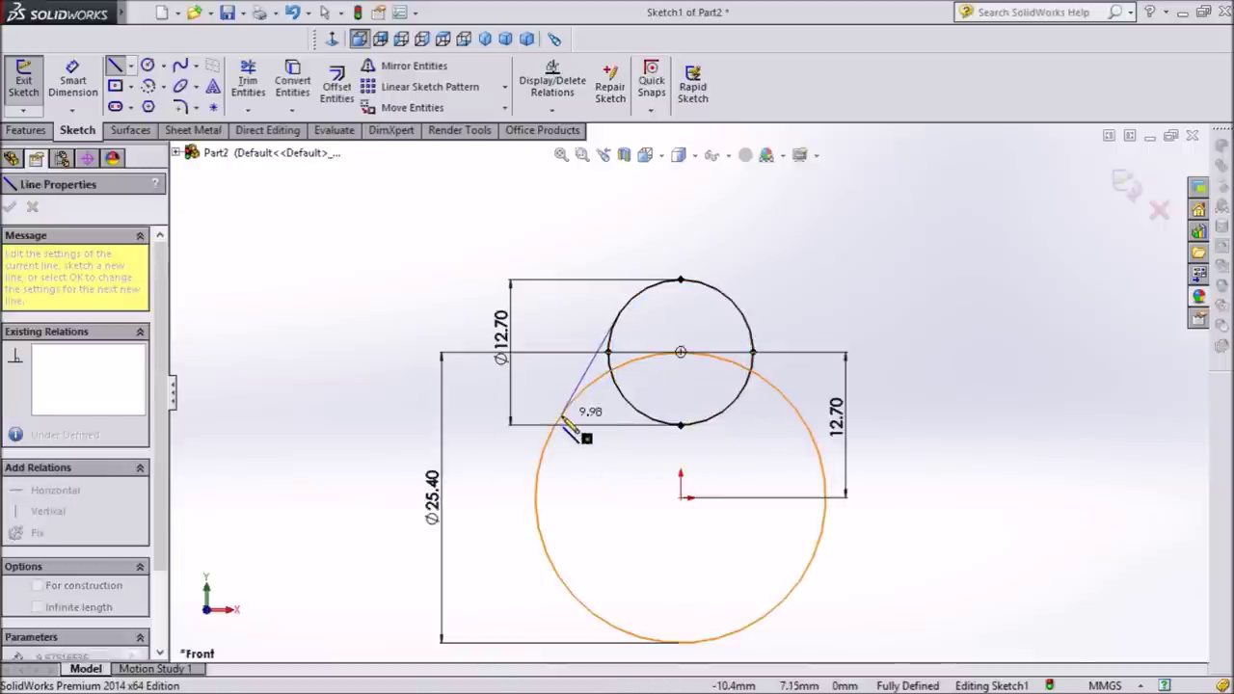
{"action": "left_click", "coordinate": [554, 424]}
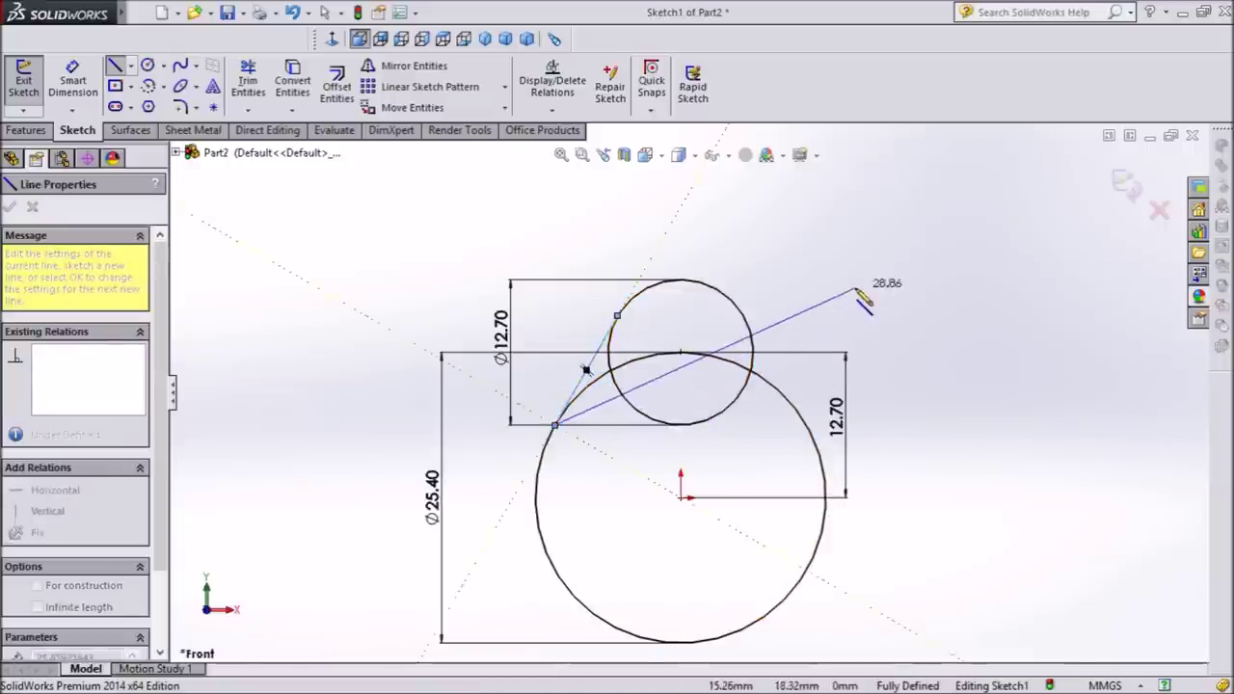
{"action": "right_click", "coordinate": [874, 281]}
{"action": "left_click", "coordinate": [902, 147]}
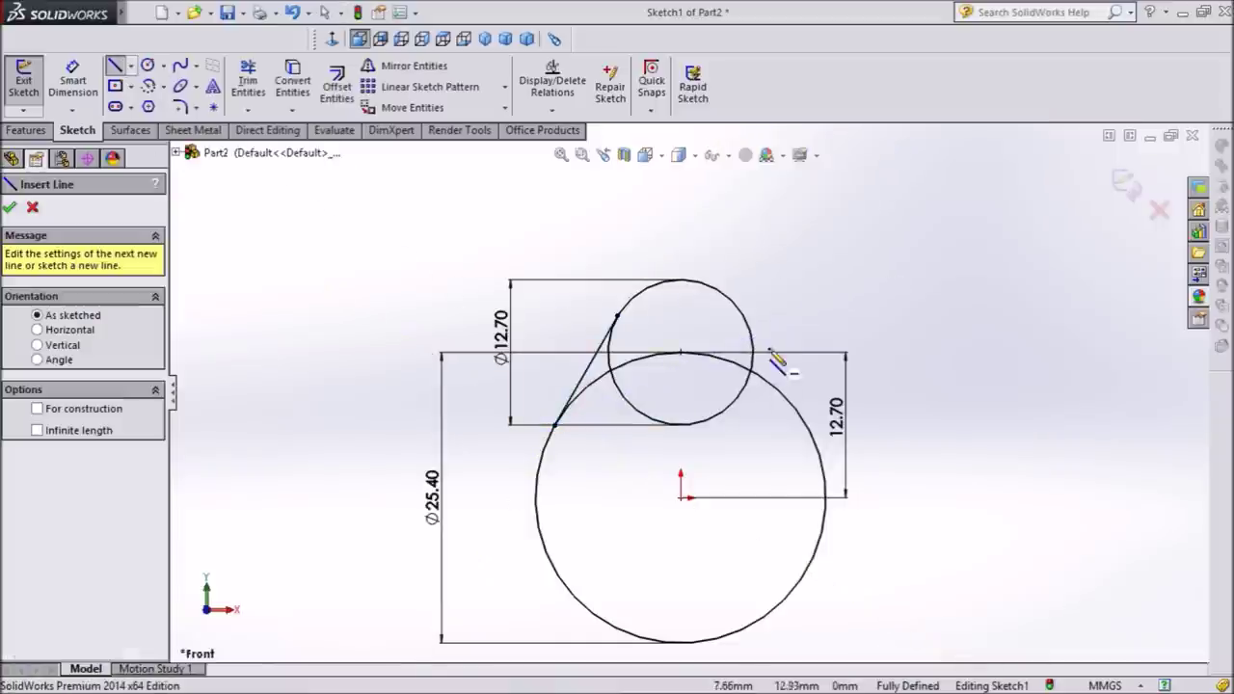
Draw the matching right line from the small circle down to the large circle
{"action": "left_click", "coordinate": [746, 322]}
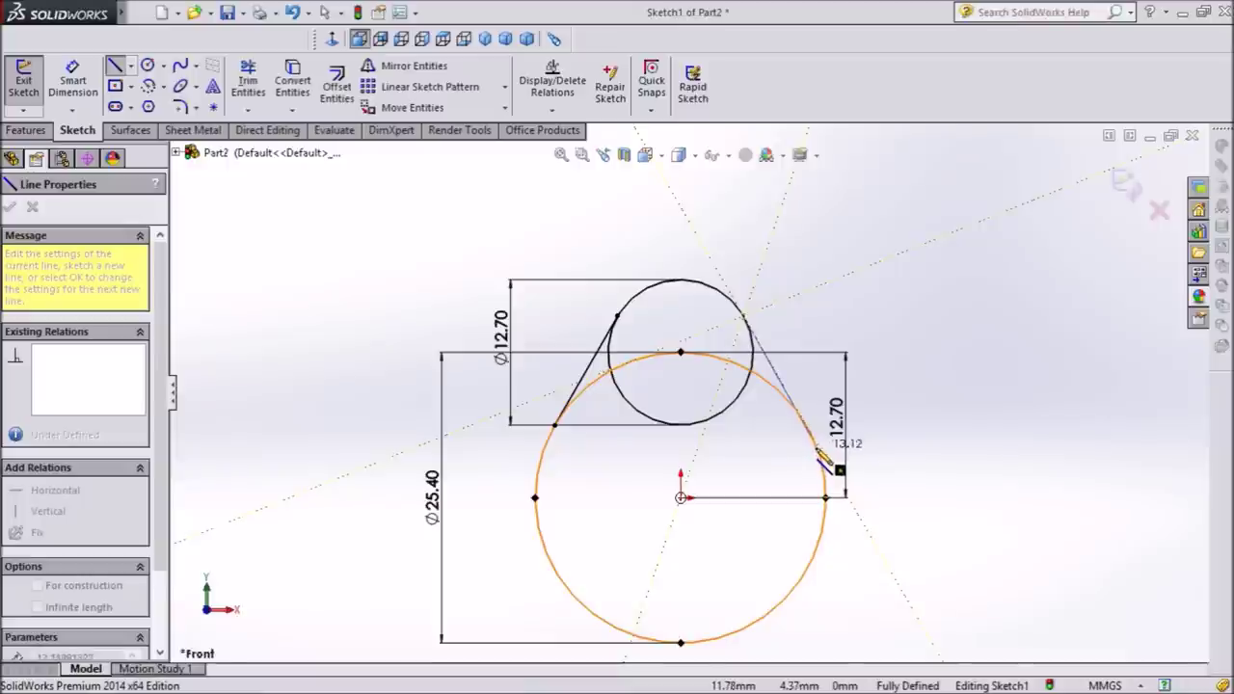
{"action": "left_click", "coordinate": [798, 412]}
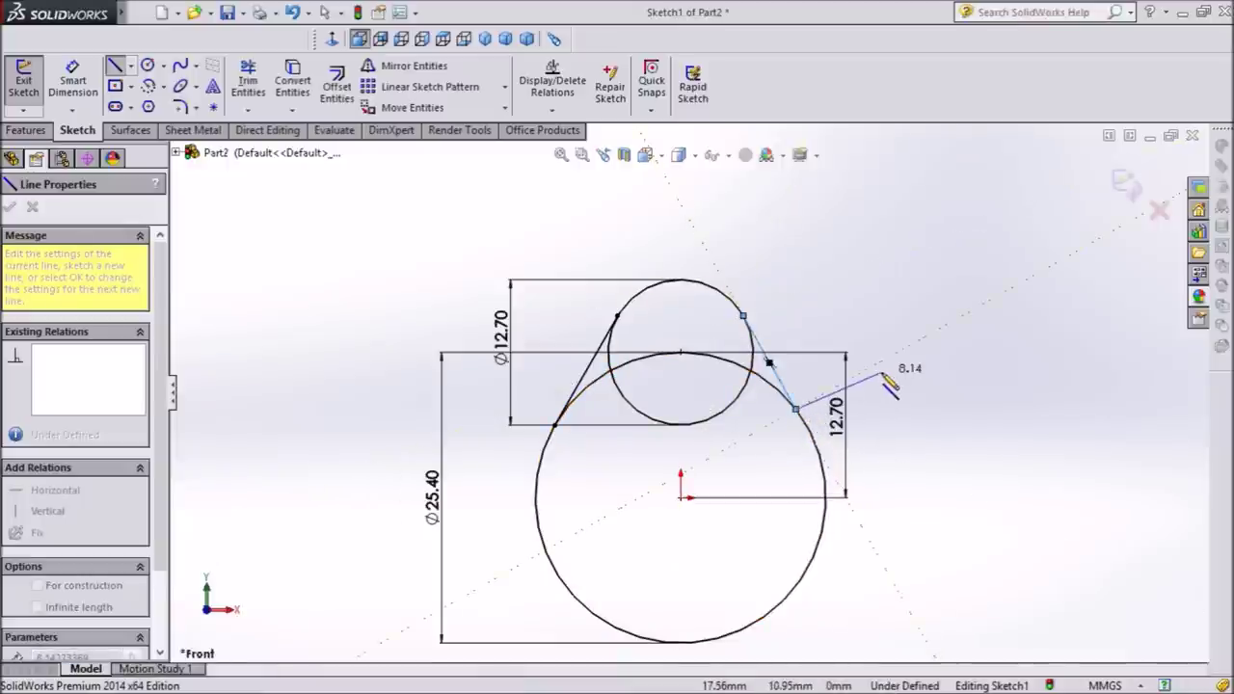
{"action": "right_click", "coordinate": [946, 239]}
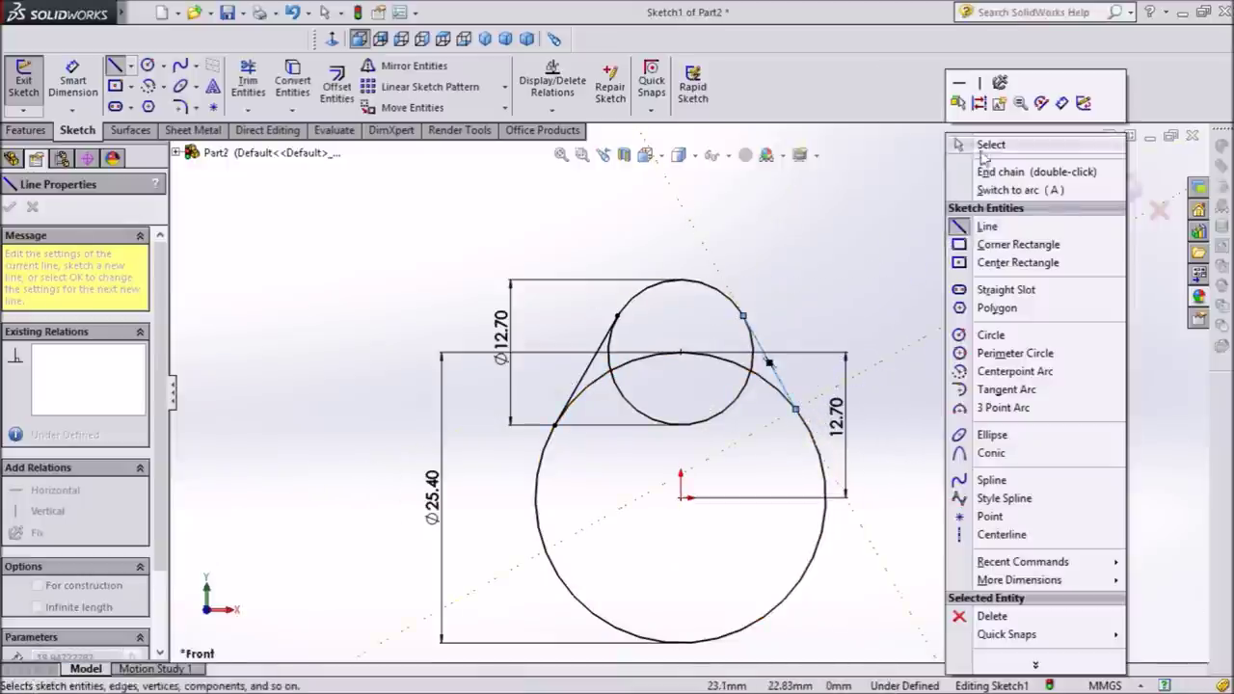
{"action": "left_click", "coordinate": [970, 144]}
{"action": "scroll", "coordinate": [771, 400], "scroll_direction": "down", "scroll_amount": 2}
{"action": "scroll", "coordinate": [772, 400], "scroll_direction": "down", "scroll_amount": 2}
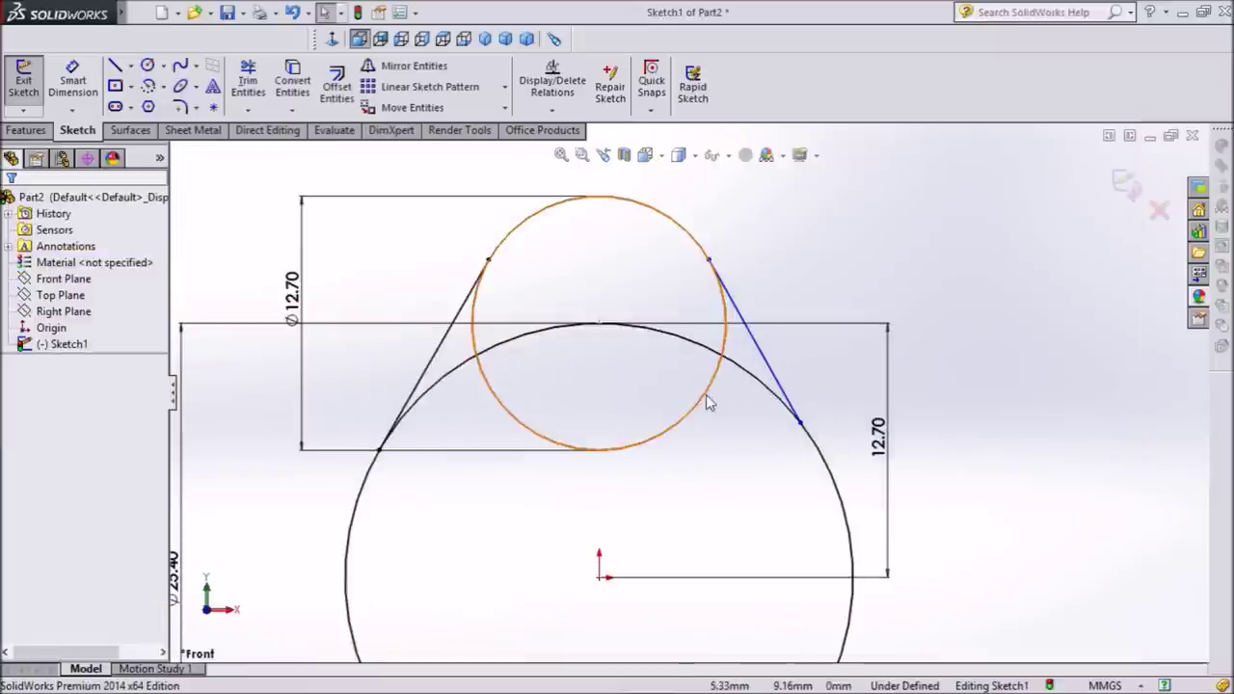
Make the right slanted line tangent to the large circle
{"action": "left_click", "coordinate": [758, 384]}
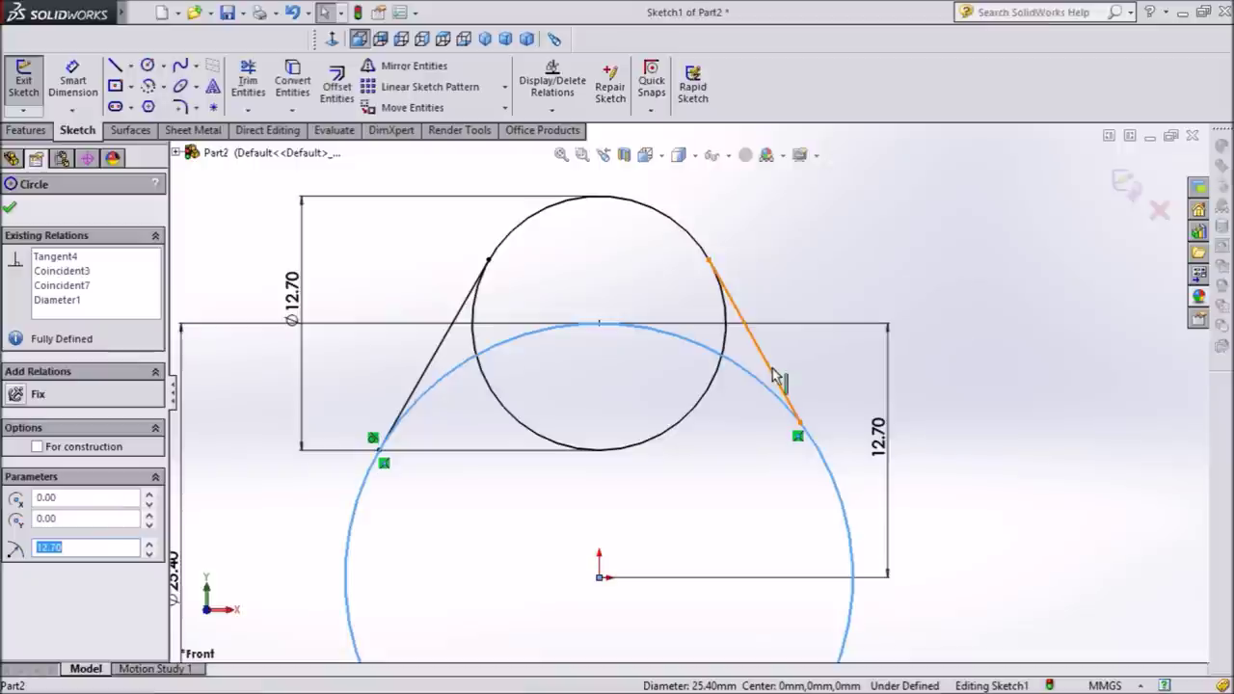
{"action": "left_click", "coordinate": [774, 375], "text": "ctrl"}
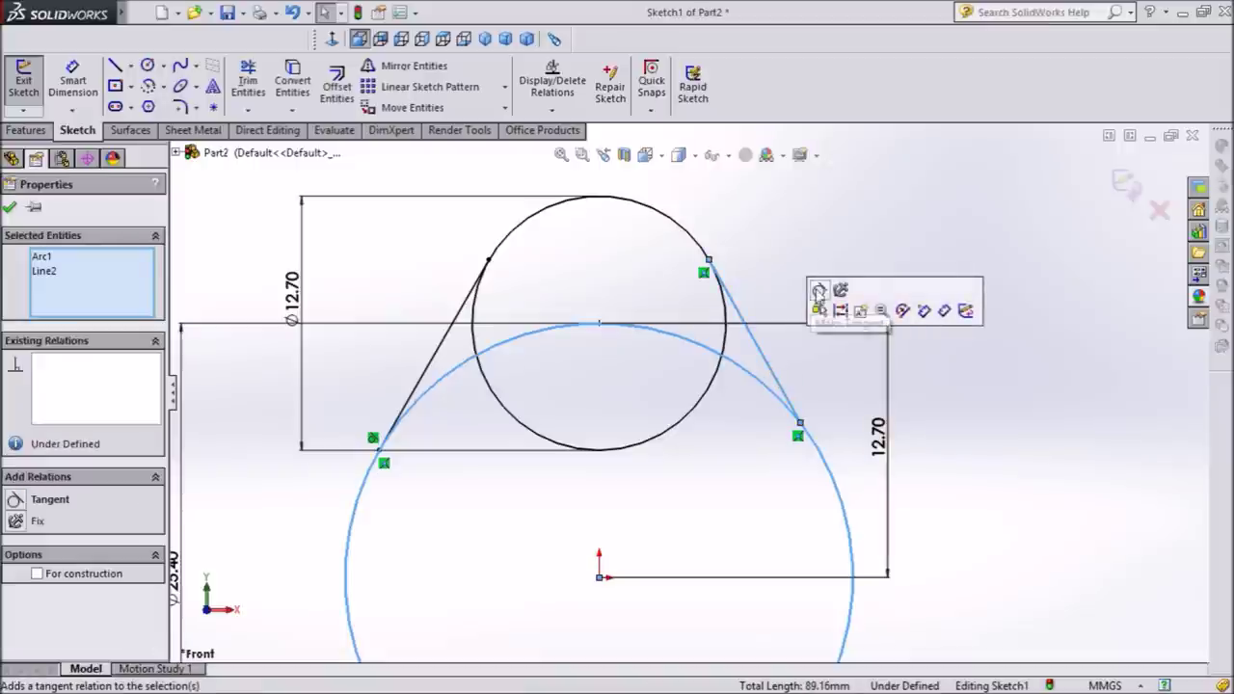
{"action": "left_click", "coordinate": [819, 290]}
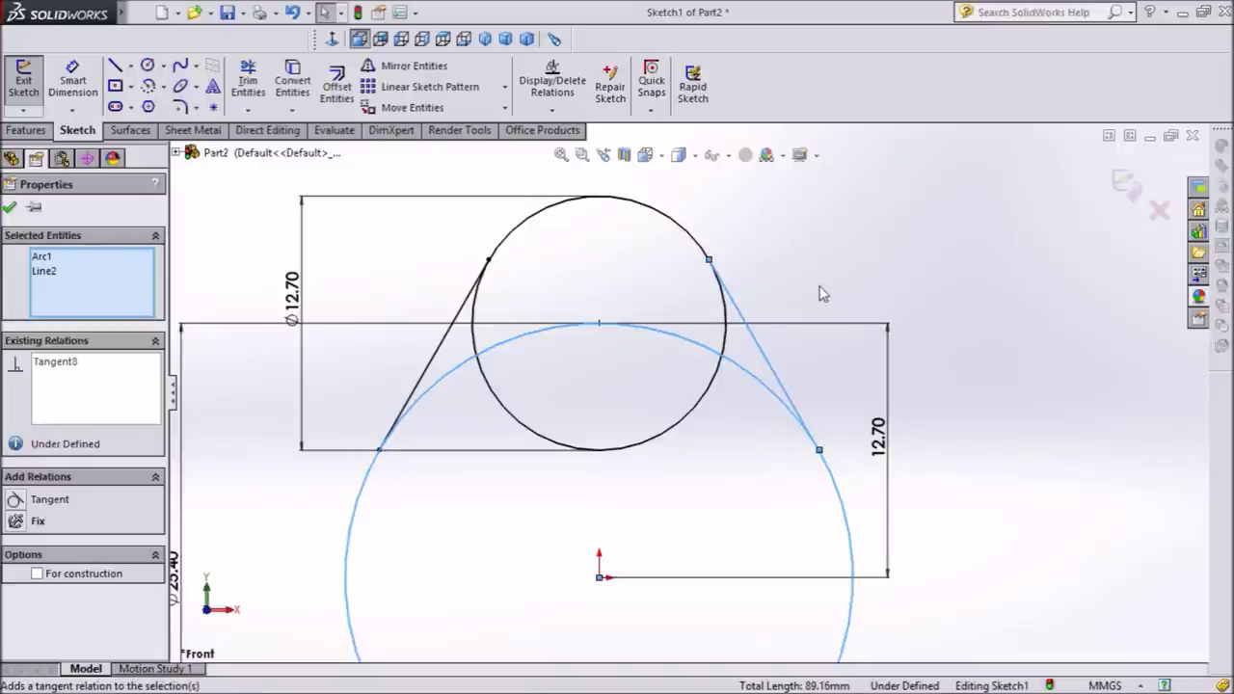
{"action": "left_click", "coordinate": [8, 207]}
Select the large circle and left line to check the left line's tangent relation
{"action": "left_click", "coordinate": [472, 302]}
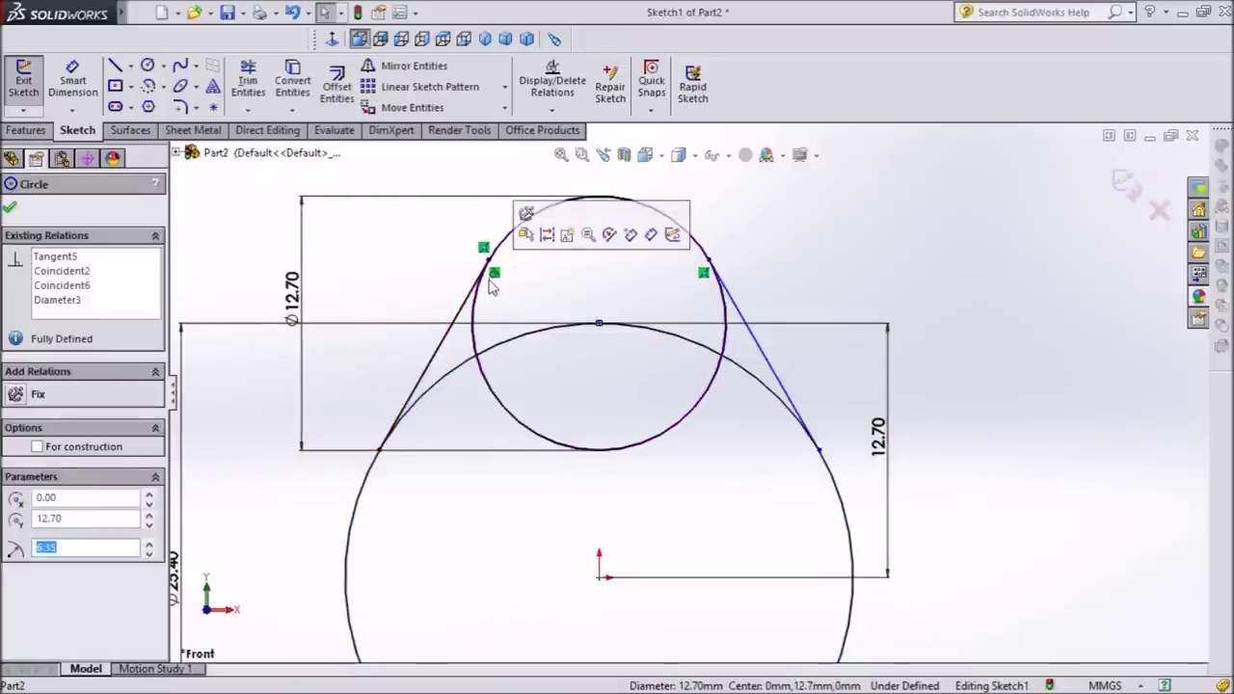
{"action": "left_click", "coordinate": [309, 507]}
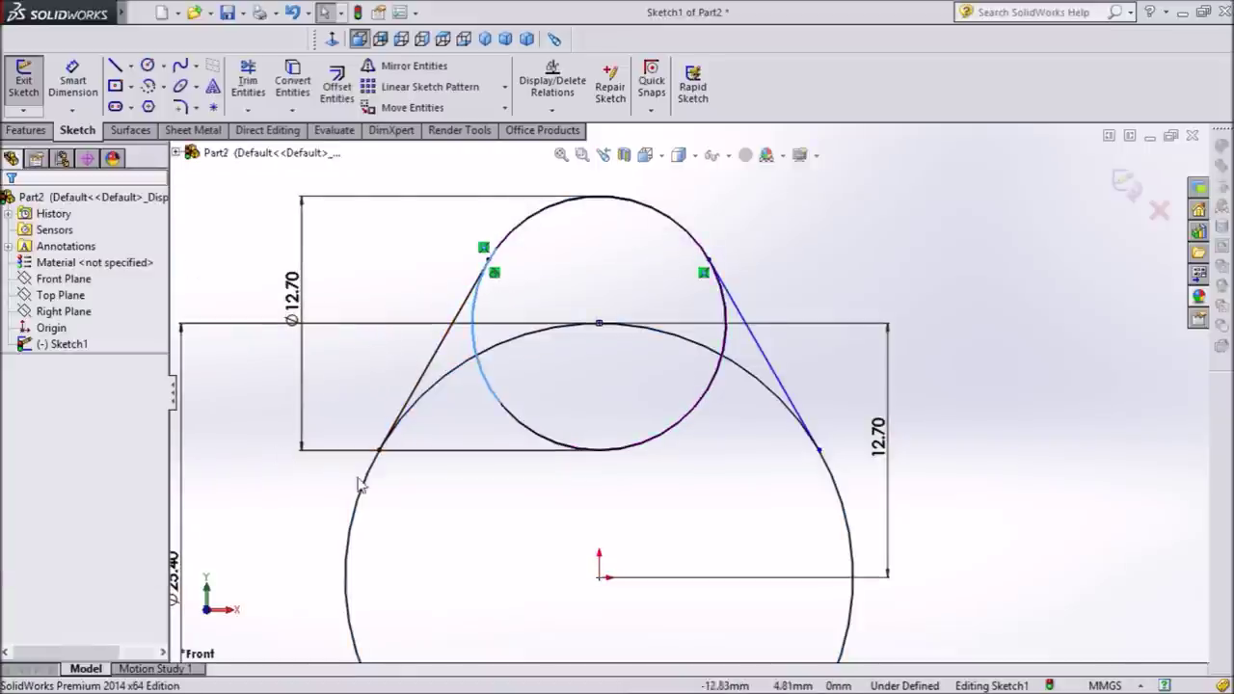
{"action": "left_click", "coordinate": [358, 497]}
{"action": "left_click", "coordinate": [425, 383]}
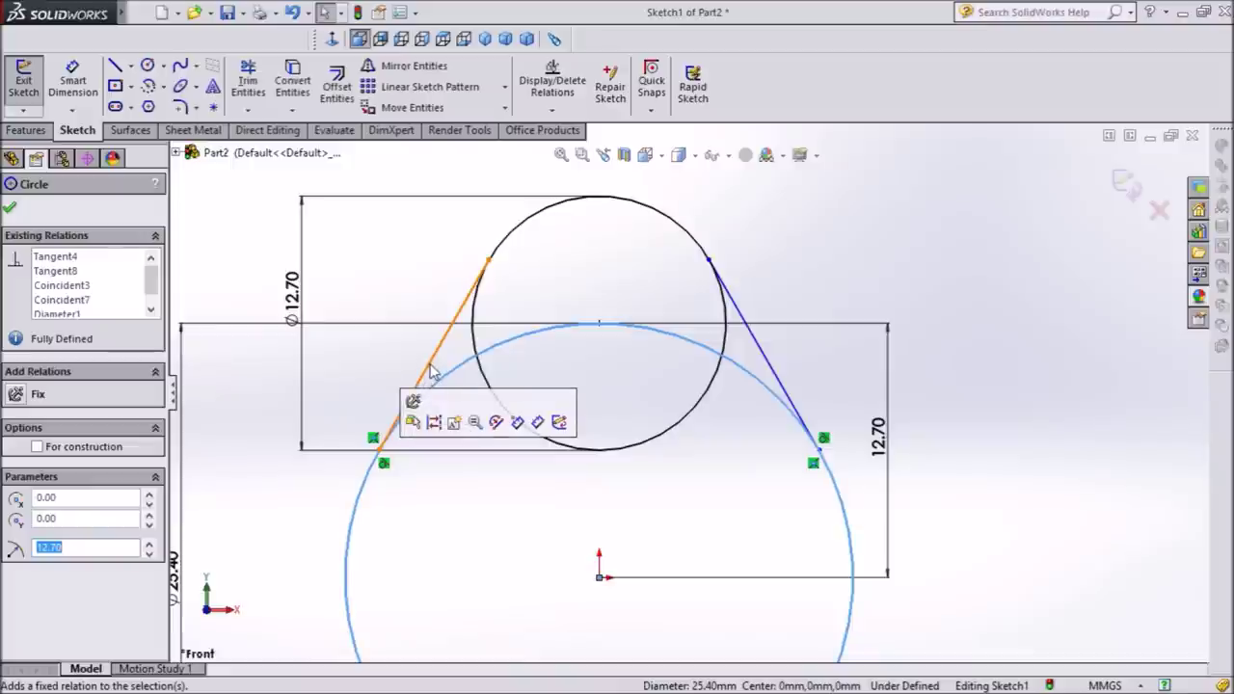
{"action": "left_click", "coordinate": [482, 270], "text": "ctrl"}
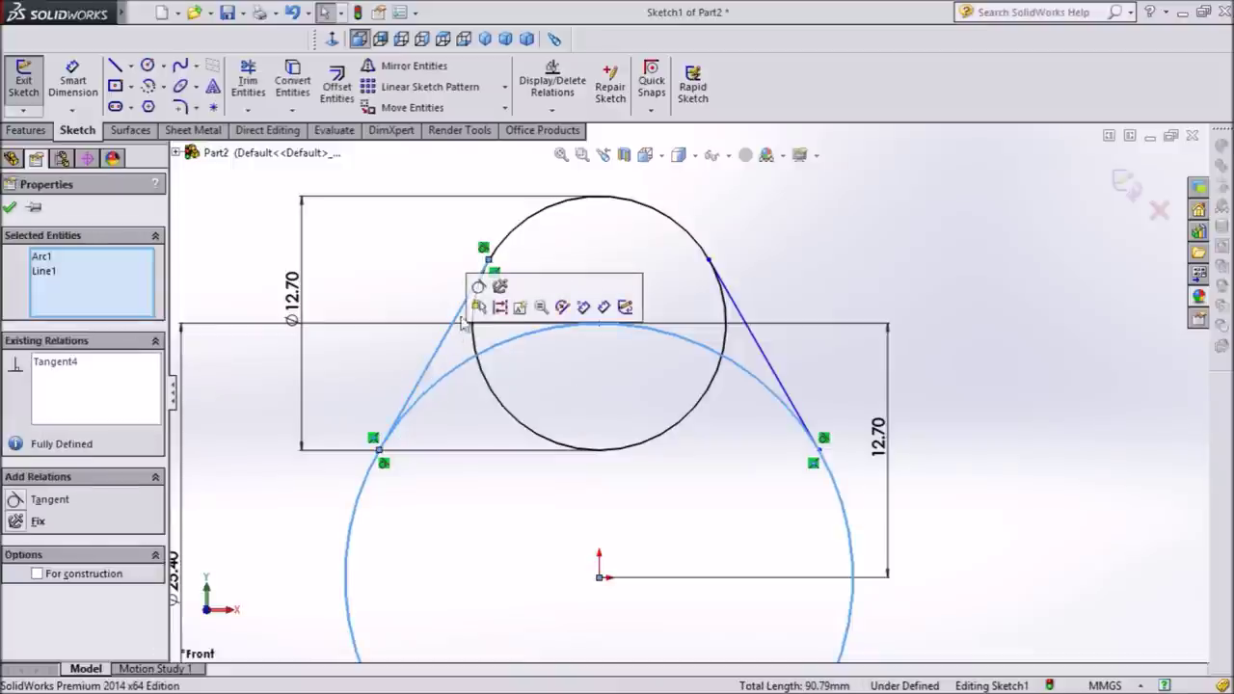
{"action": "left_click", "coordinate": [479, 288]}
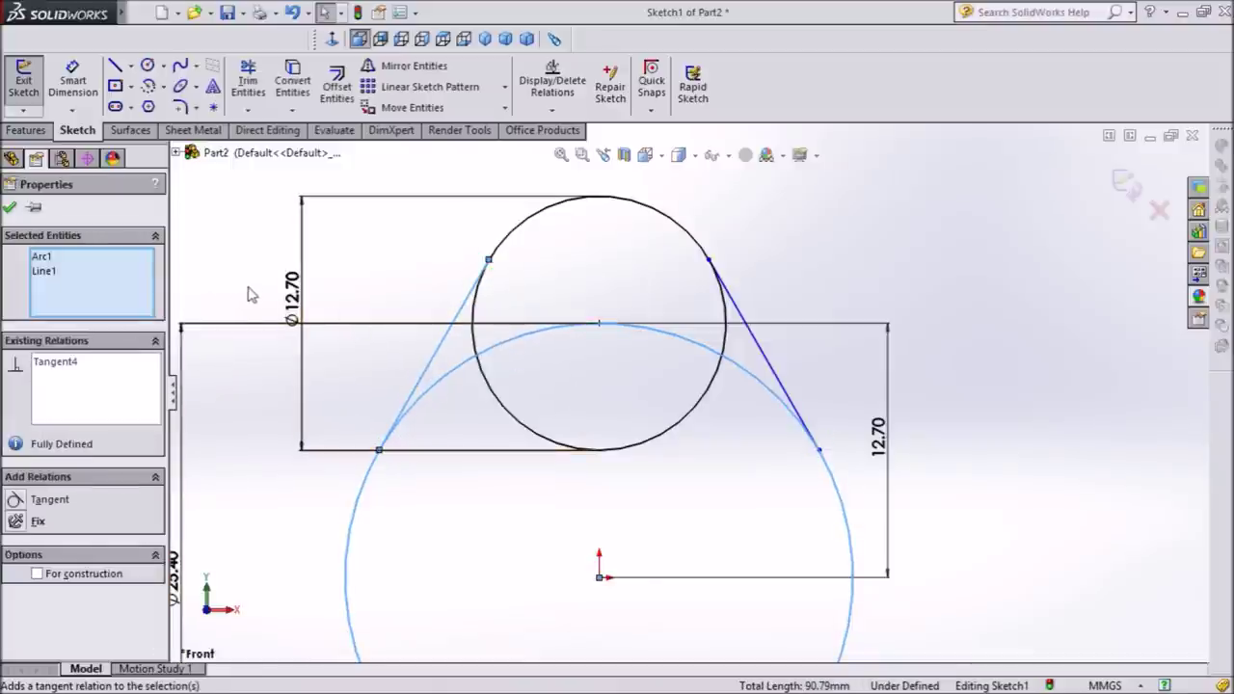
{"action": "left_click", "coordinate": [12, 208]}
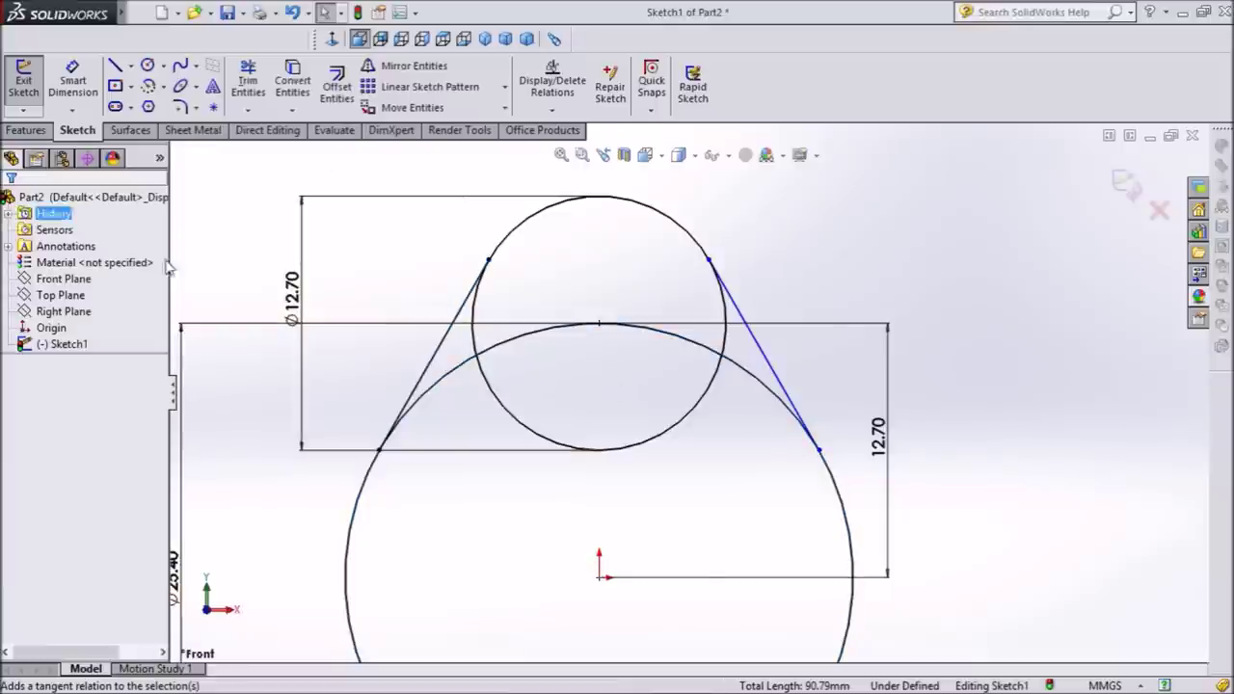
{"action": "scroll", "coordinate": [829, 464], "scroll_direction": "down", "scroll_amount": 1}
{"action": "scroll", "coordinate": [733, 416], "scroll_direction": "down", "scroll_amount": 2}
{"action": "scroll", "coordinate": [783, 436], "scroll_direction": "down", "scroll_amount": 1}
{"action": "scroll", "coordinate": [782, 436], "scroll_direction": "up", "scroll_amount": 2}
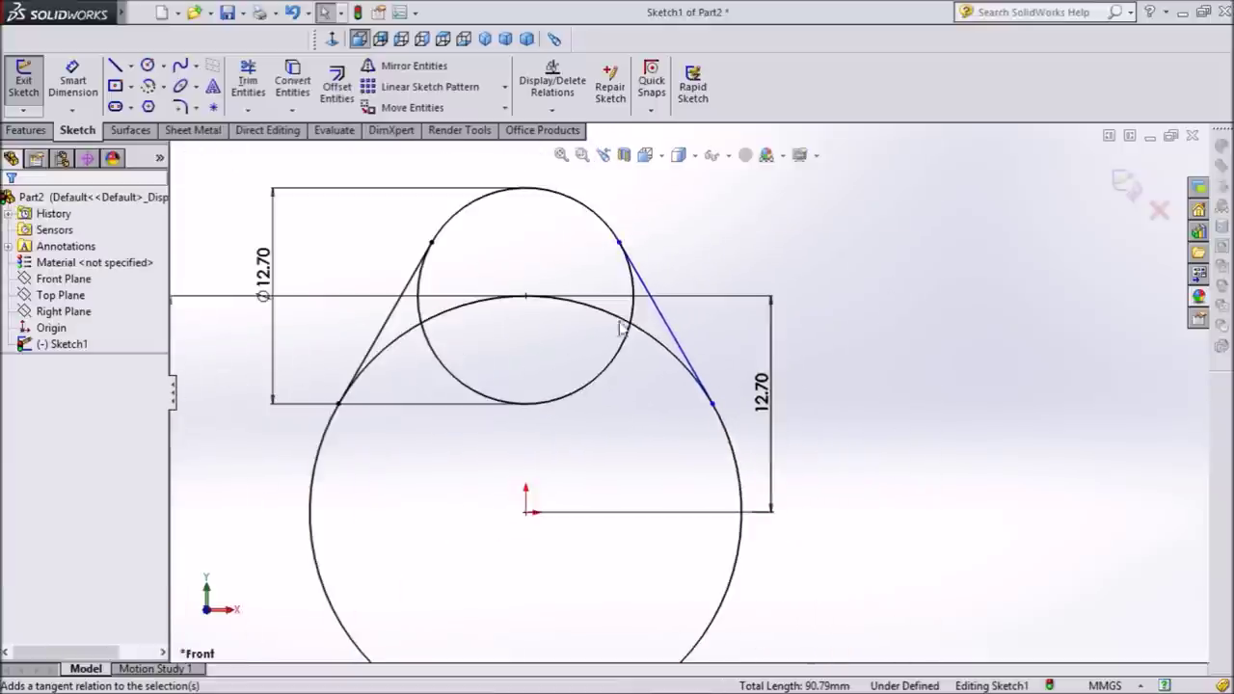
{"action": "scroll", "coordinate": [433, 284], "scroll_direction": "down", "scroll_amount": 1}
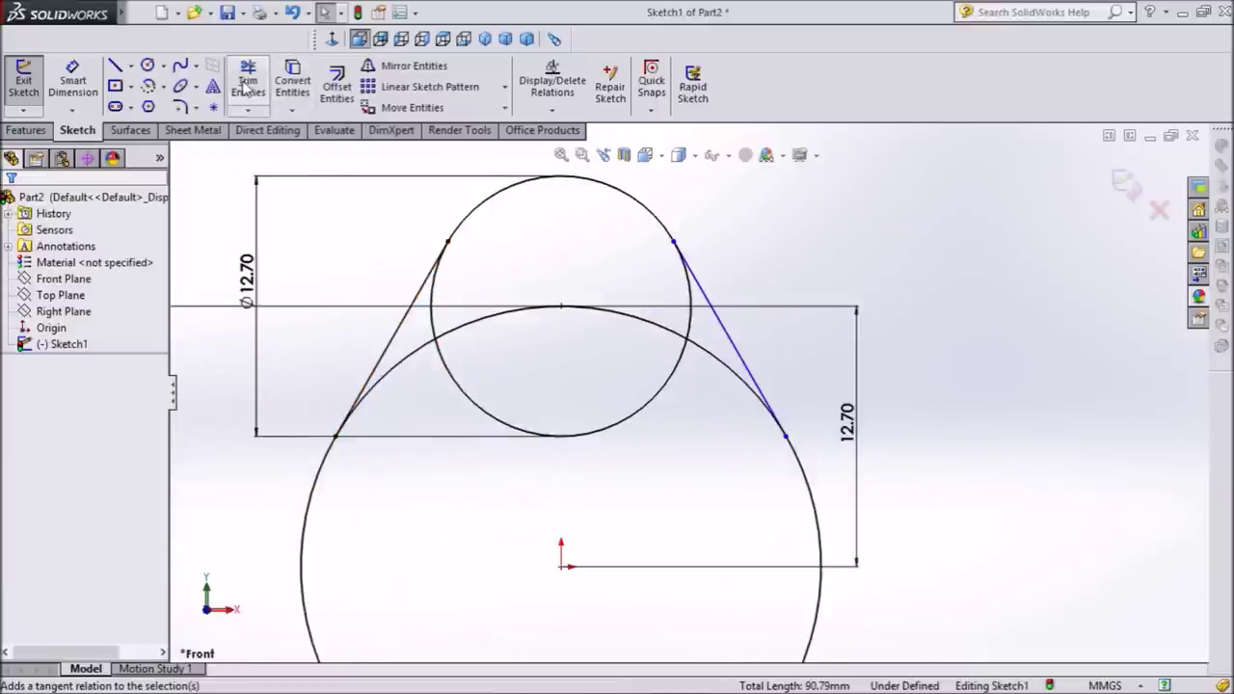
Power-trim the overlapping inner arcs, leaving one closed teardrop cam outline
{"action": "left_click", "coordinate": [248, 82]}
{"action": "left_click", "coordinate": [433, 315]}
{"action": "left_click", "coordinate": [466, 326]}
{"action": "left_click", "coordinate": [473, 405]}
{"action": "left_click", "coordinate": [421, 361]}
{"action": "left_click", "coordinate": [715, 354]}
{"action": "left_click", "coordinate": [689, 322]}
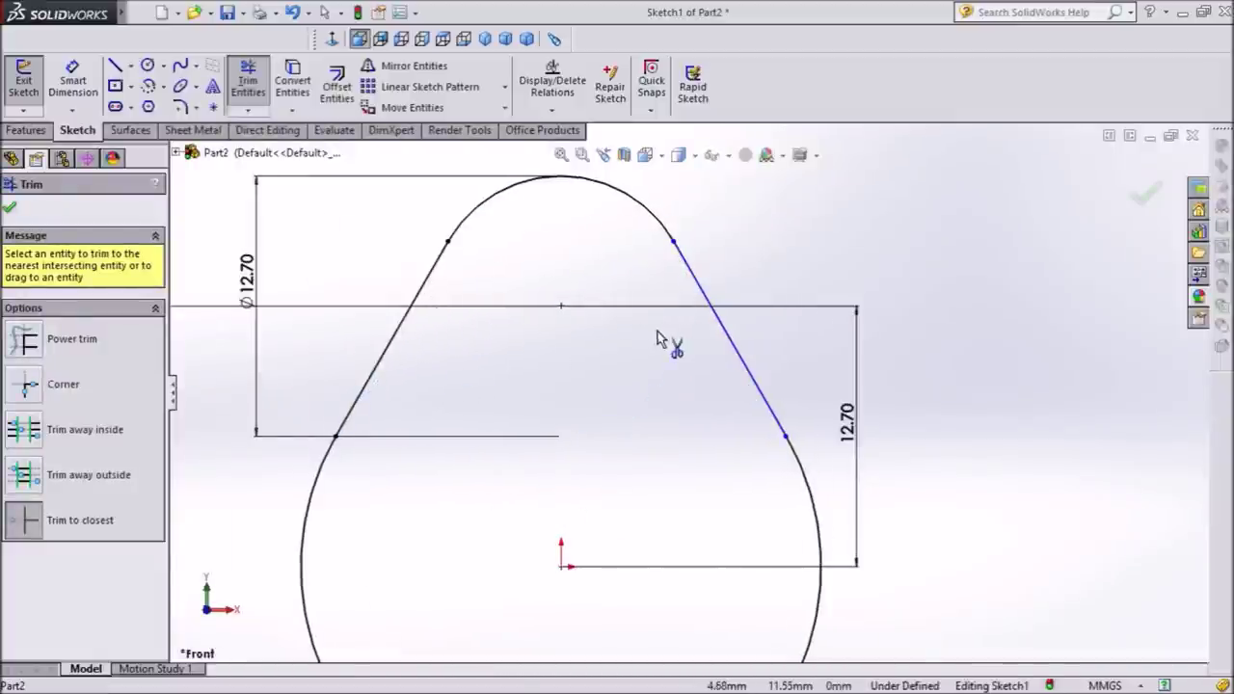
{"action": "scroll", "coordinate": [656, 347], "scroll_direction": "up", "scroll_amount": 3}
{"action": "left_click", "coordinate": [12, 209]}
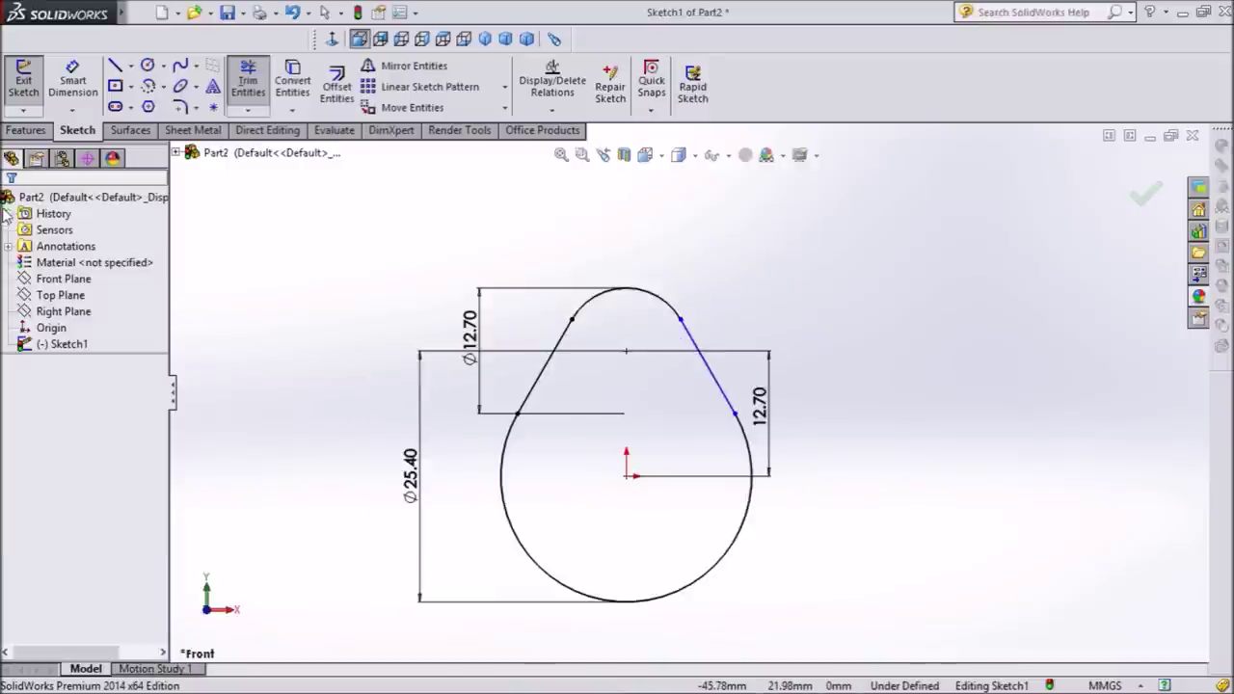
{"action": "left_click", "coordinate": [27, 131]}
{"action": "left_click", "coordinate": [33, 91]}
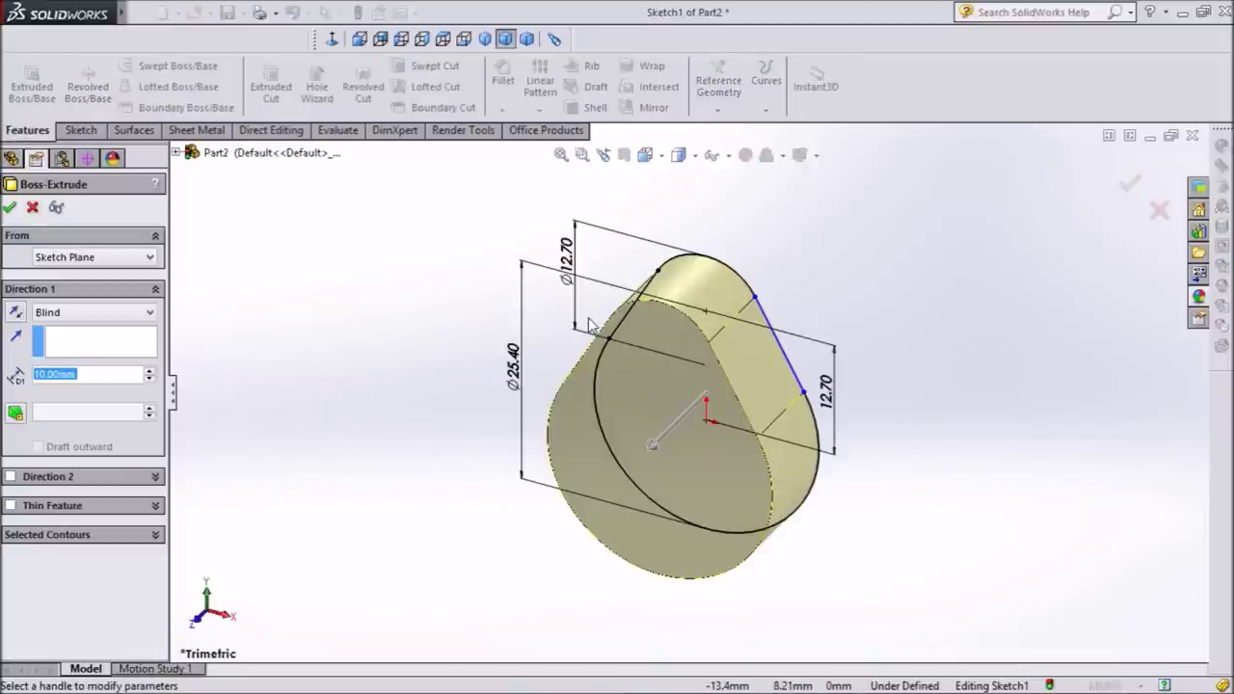
Extrude the lobe outline 7.62 mm Blind as Boss-Extrude1
{"action": "type", "text": "7.62"}
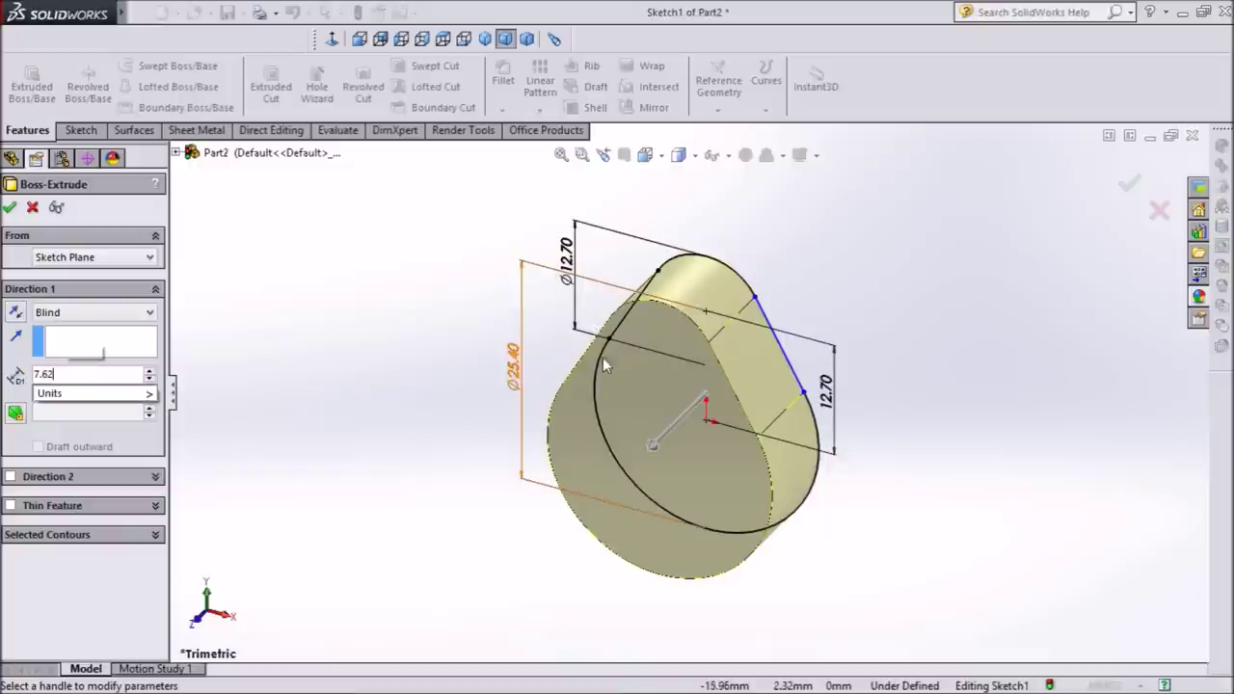
{"action": "key", "text": "Return"}
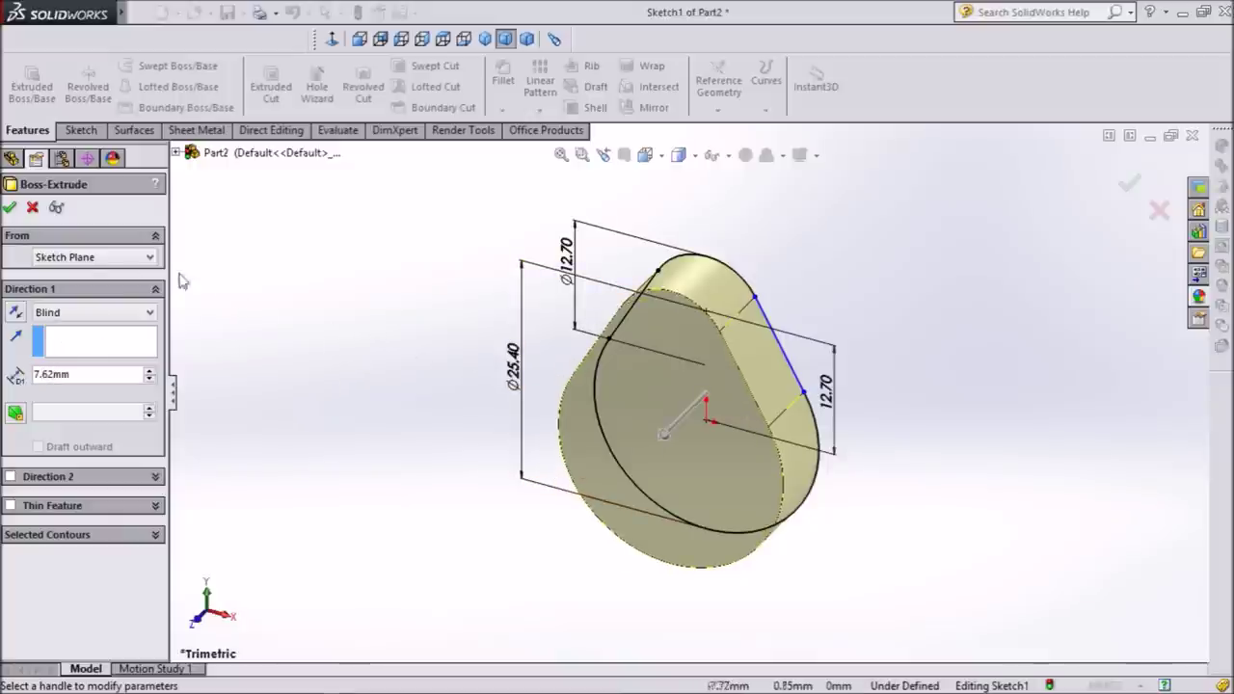
{"action": "left_click", "coordinate": [9, 209]}
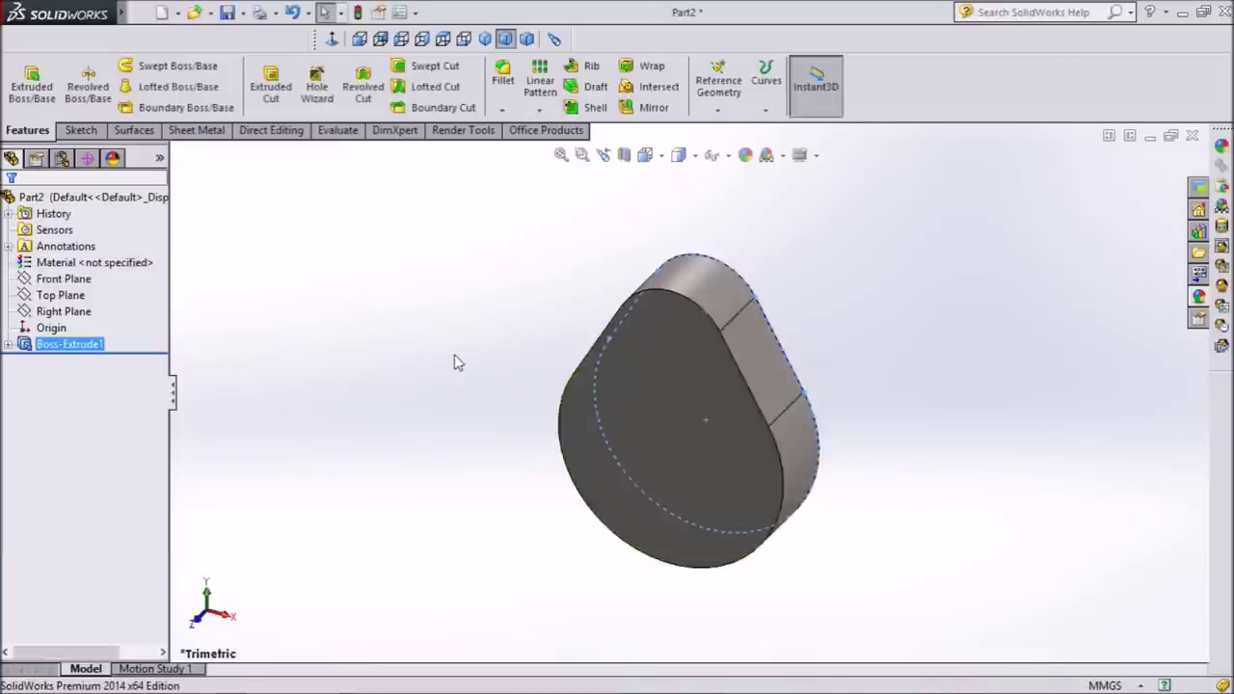
Create reference axis Axis1 from the lobe's cylindrical face
{"action": "left_click", "coordinate": [799, 449]}
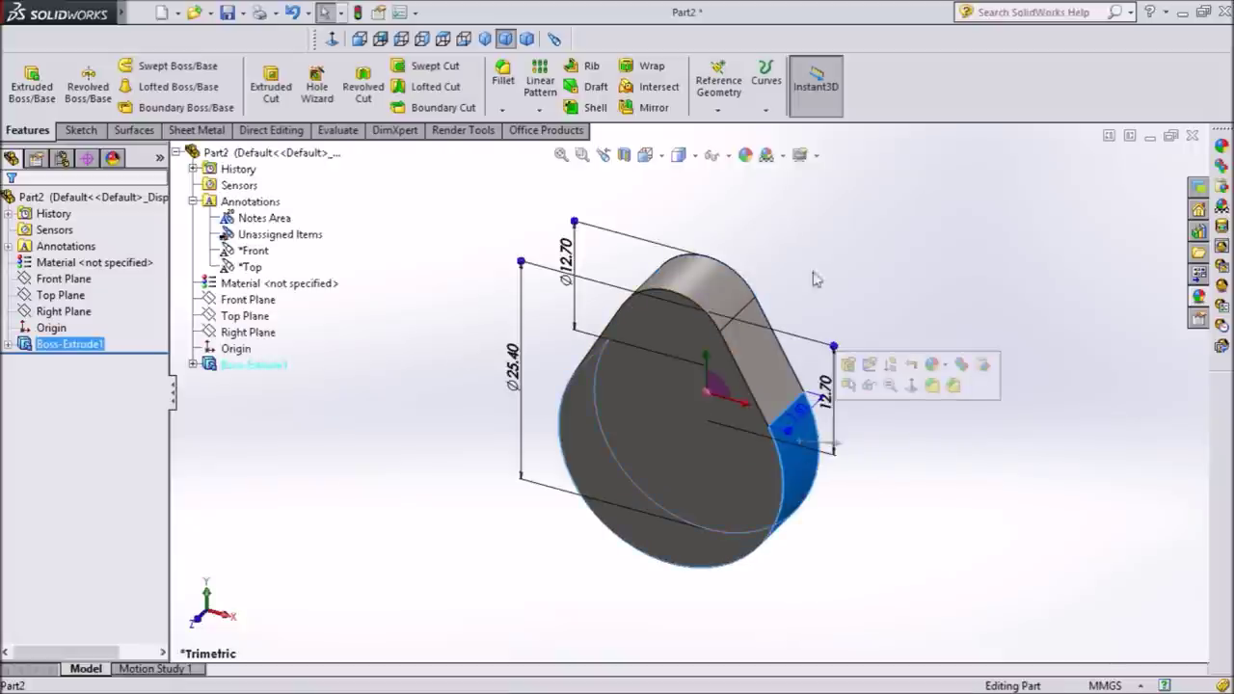
{"action": "left_click", "coordinate": [717, 110]}
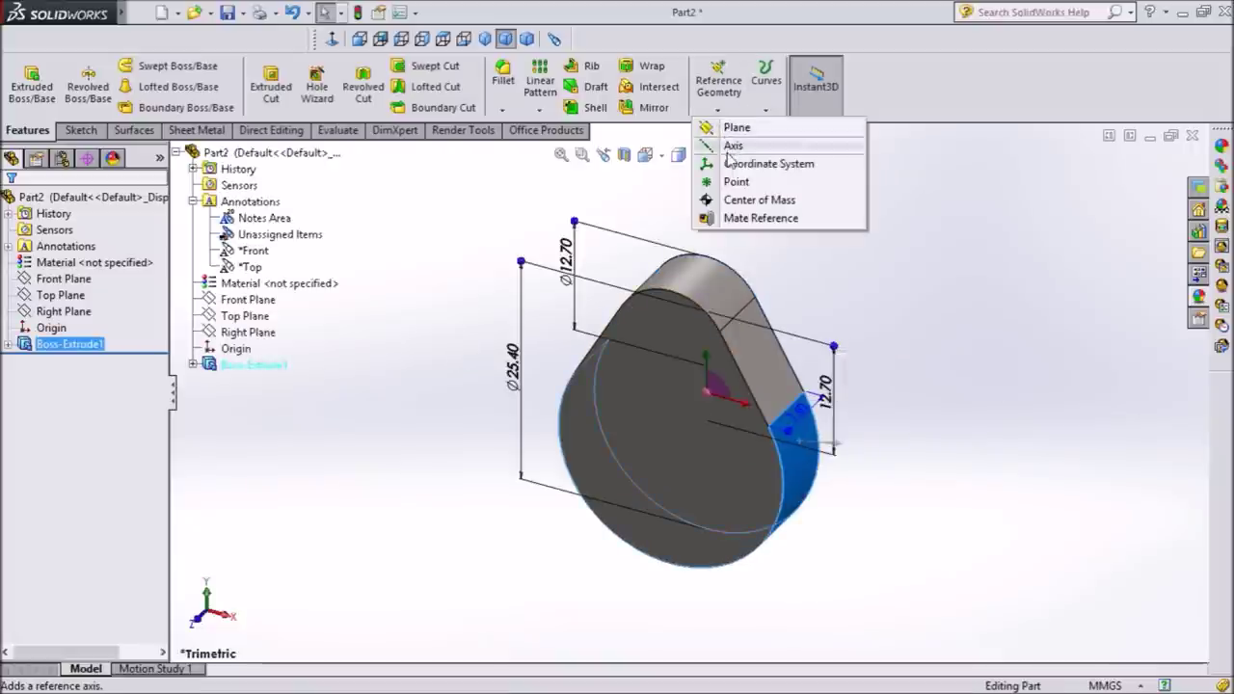
{"action": "left_click", "coordinate": [732, 145]}
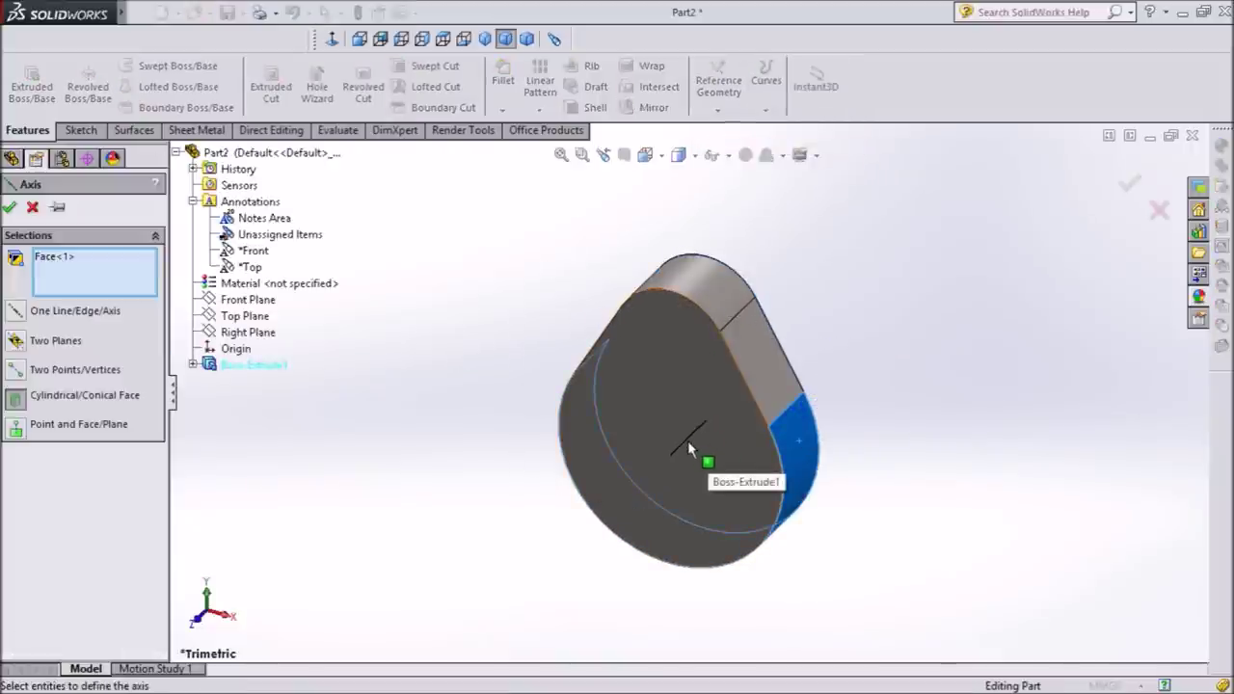
{"action": "left_click", "coordinate": [9, 207]}
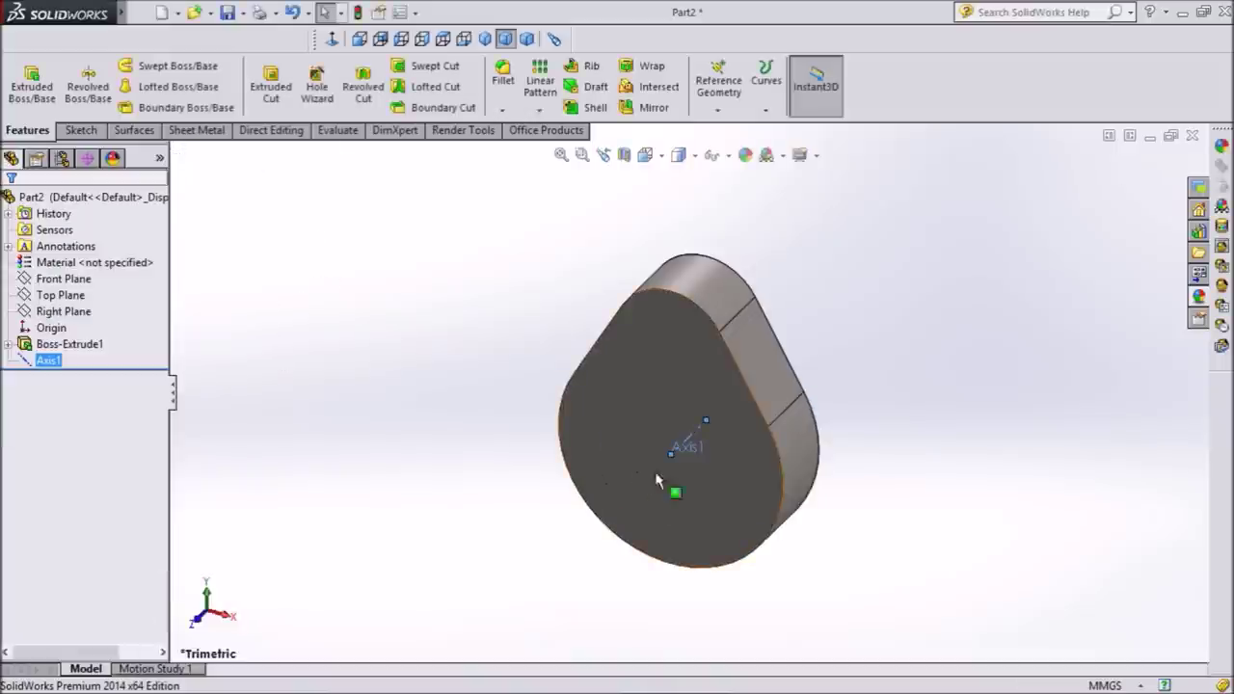
Drag Axis1's ends so it extends well beyond both sides of the lobe
{"action": "left_click_drag", "start_coordinate": [672, 453], "coordinate": [603, 489]}
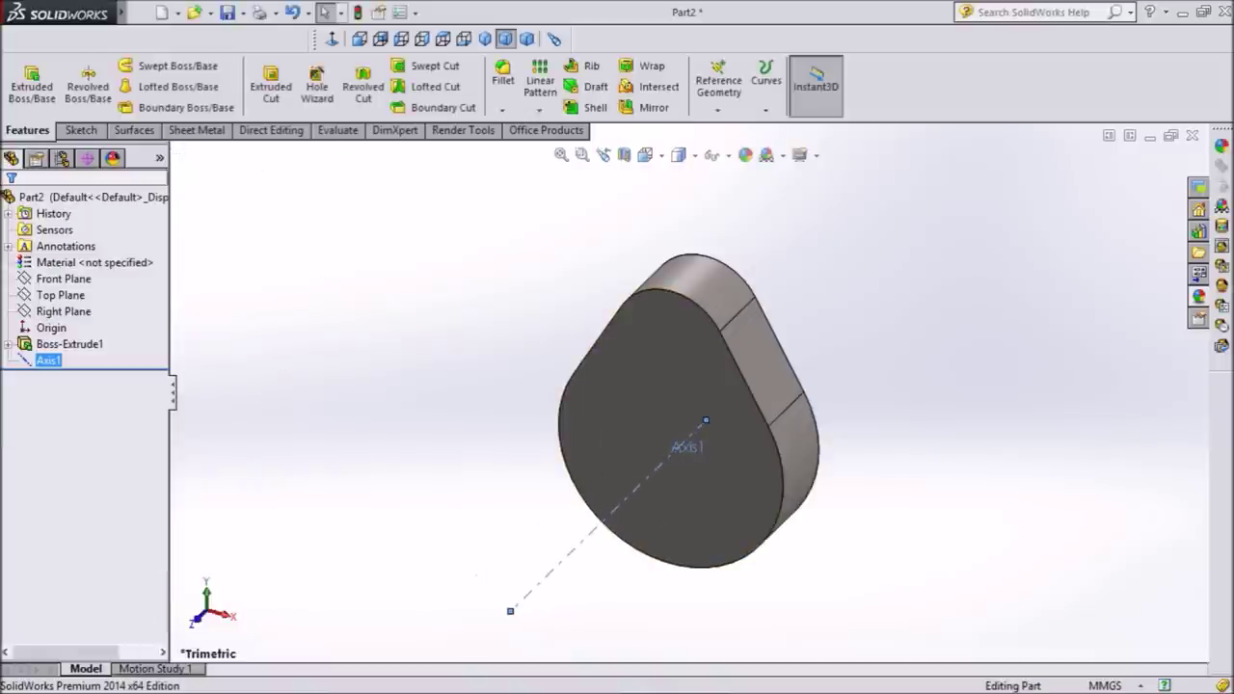
{"action": "scroll", "coordinate": [548, 498], "scroll_direction": "up", "scroll_amount": 3}
{"action": "scroll", "coordinate": [568, 499], "scroll_direction": "up", "scroll_amount": 1}
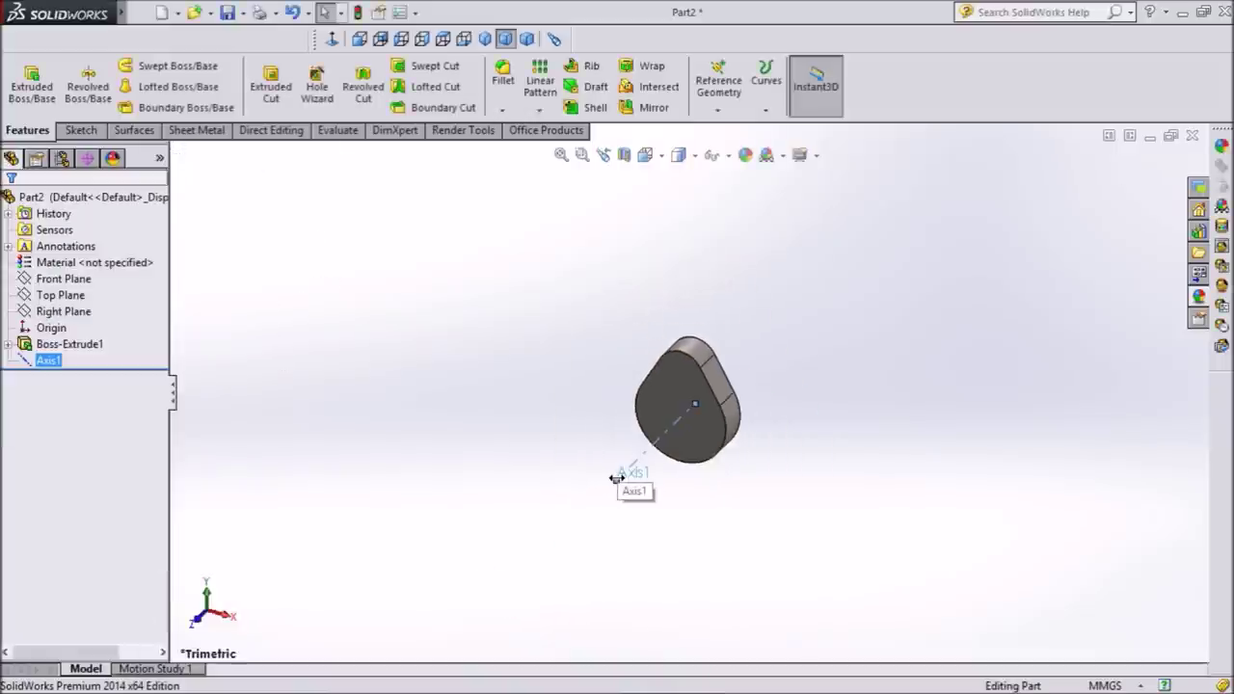
{"action": "mouse_move", "coordinate": [535, 562]}
{"action": "middle_mouse_down"}
{"action": "mouse_move", "coordinate": [493, 389]}
{"action": "mouse_move", "coordinate": [528, 362]}
{"action": "mouse_move", "coordinate": [504, 361]}
{"action": "middle_mouse_up"}
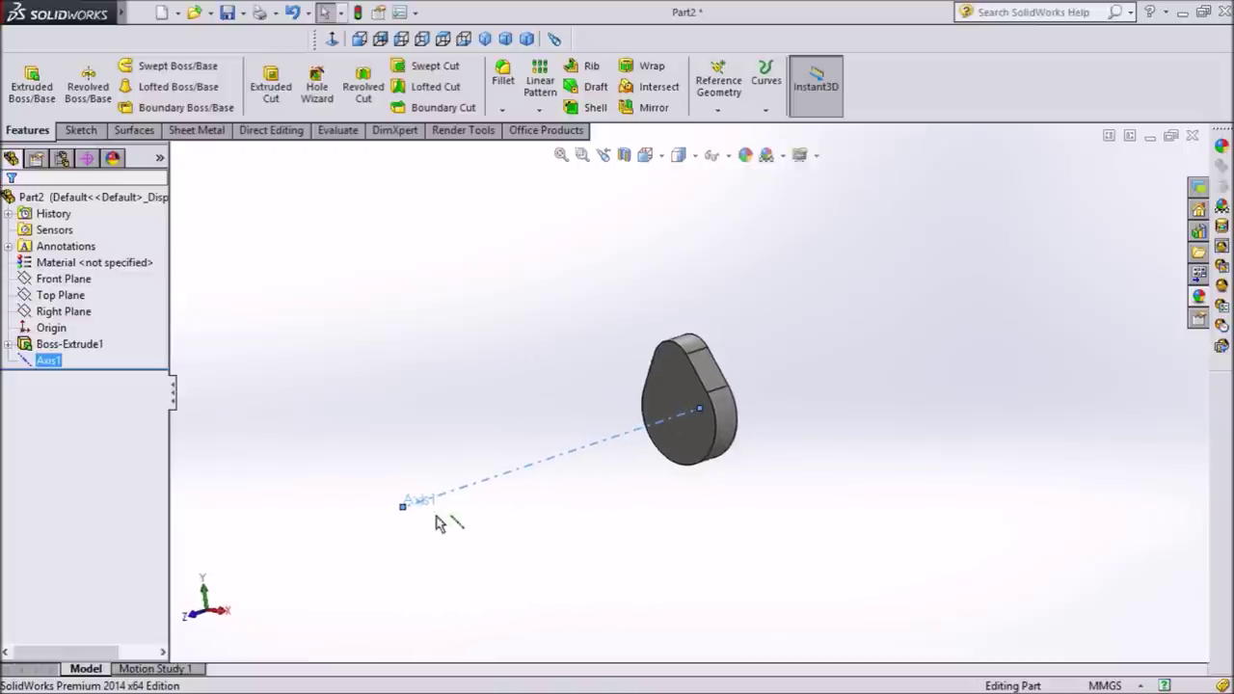
{"action": "left_click_drag", "start_coordinate": [398, 507], "coordinate": [198, 575]}
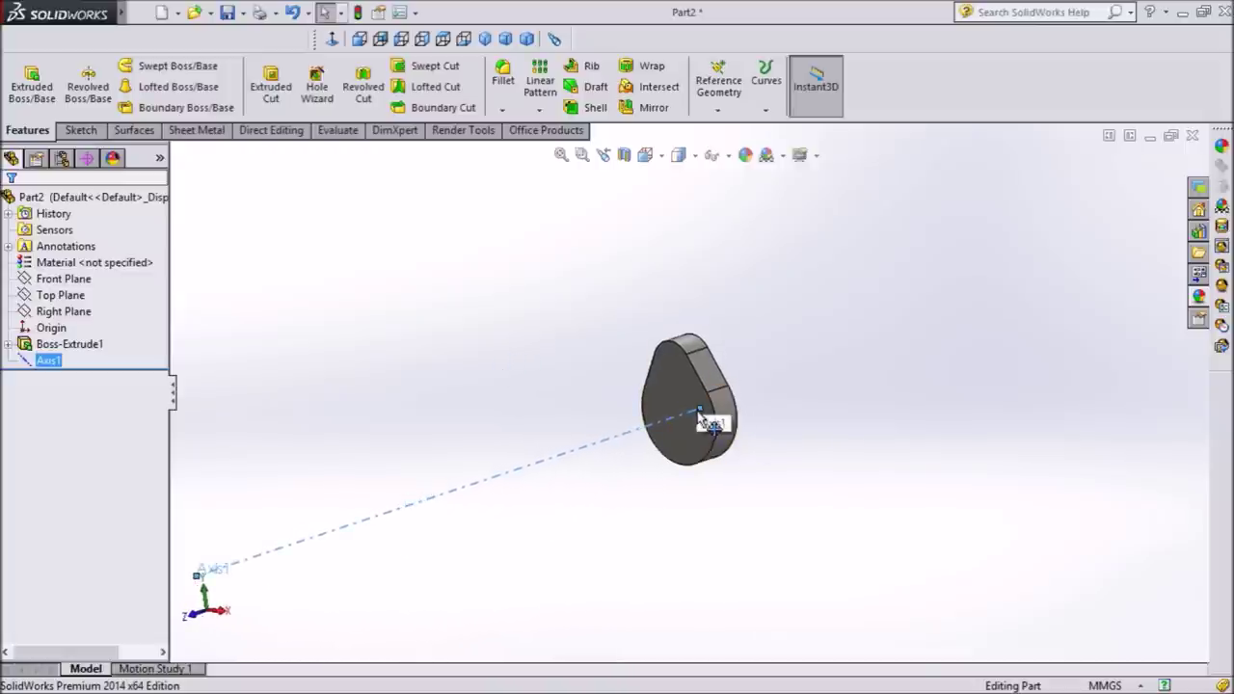
{"action": "left_click_drag", "start_coordinate": [838, 335], "coordinate": [988, 302]}
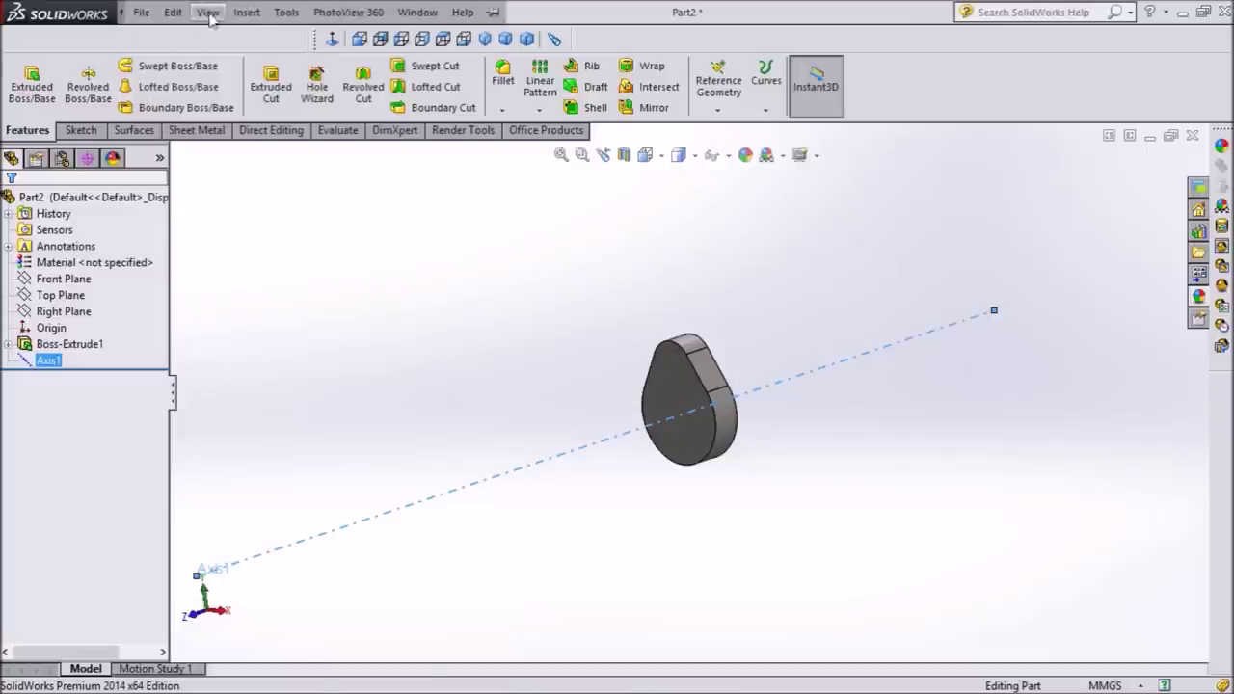
Copy the lobe body -60.96 mm along Axis1 with Move/Copy Body
{"action": "mouse_move", "coordinate": [58, 13]}
{"action": "left_click", "coordinate": [274, 17]}
{"action": "mouse_move", "coordinate": [278, 154]}
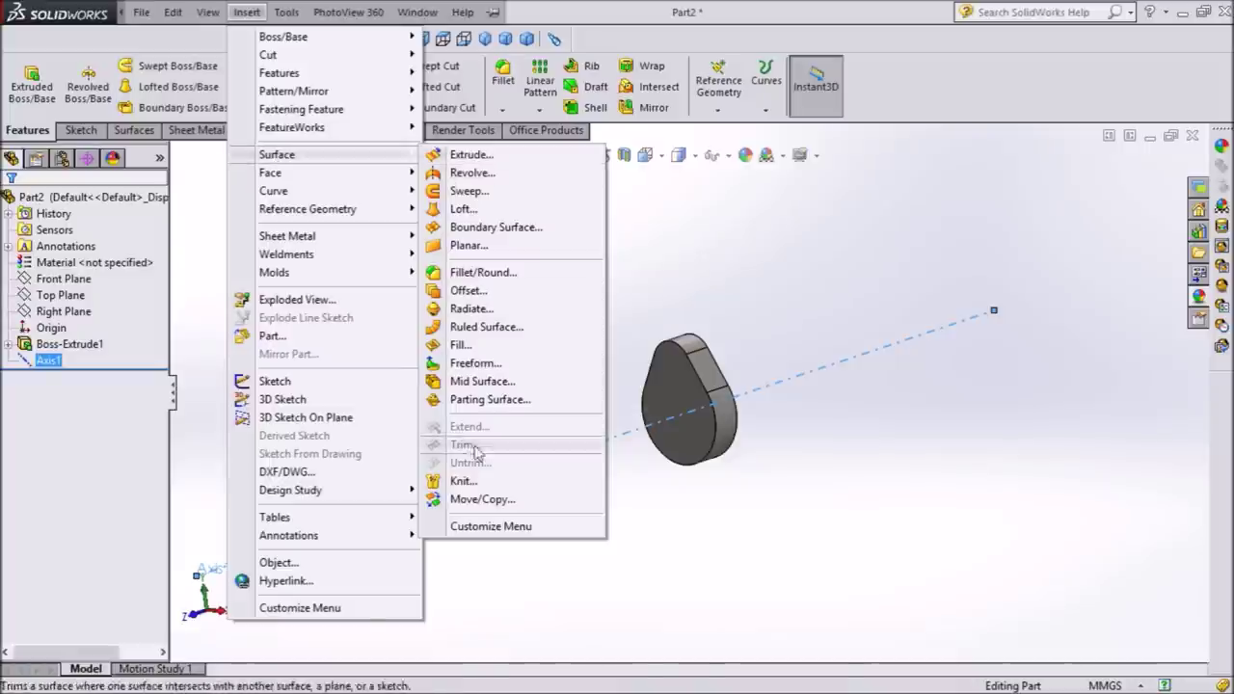
{"action": "left_click", "coordinate": [480, 499]}
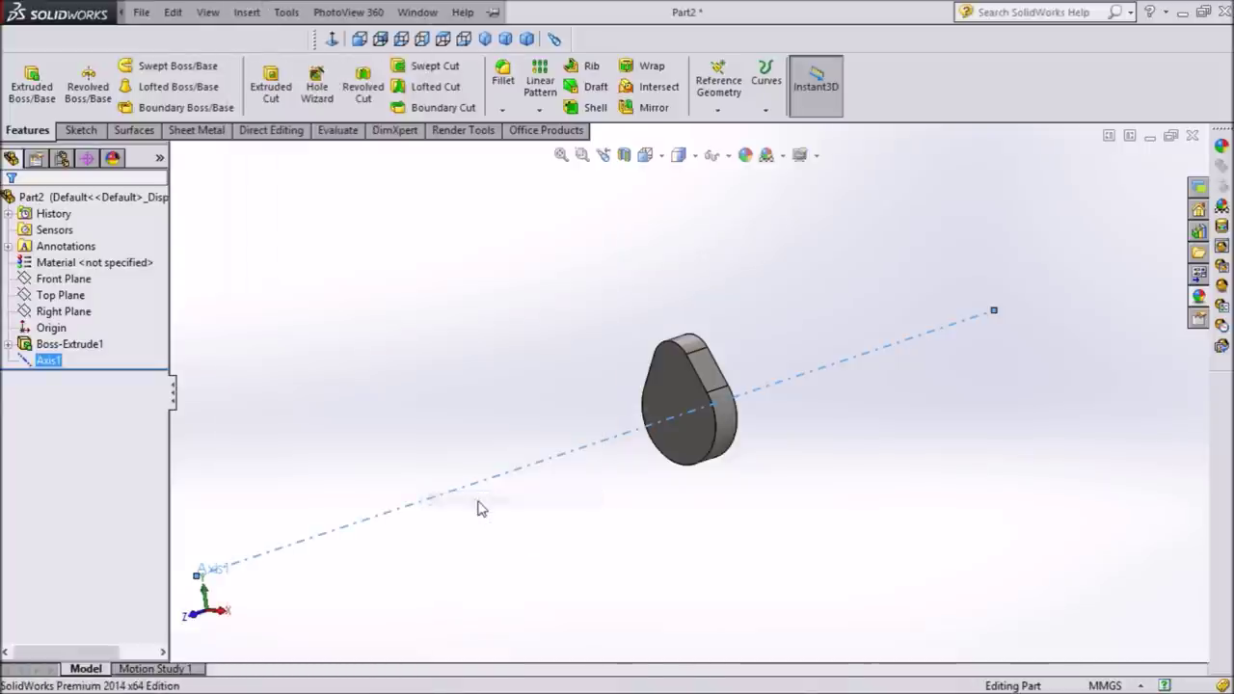
{"action": "left_click", "coordinate": [687, 376]}
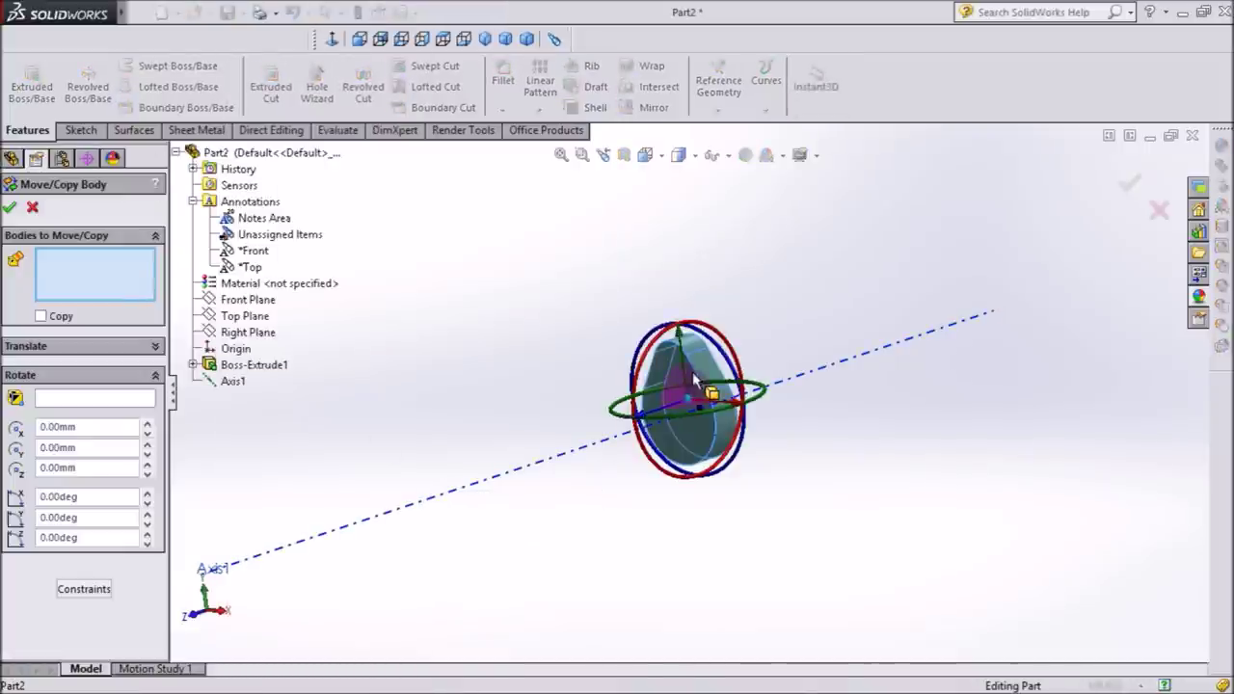
{"action": "left_click", "coordinate": [51, 345]}
{"action": "left_click", "coordinate": [53, 374]}
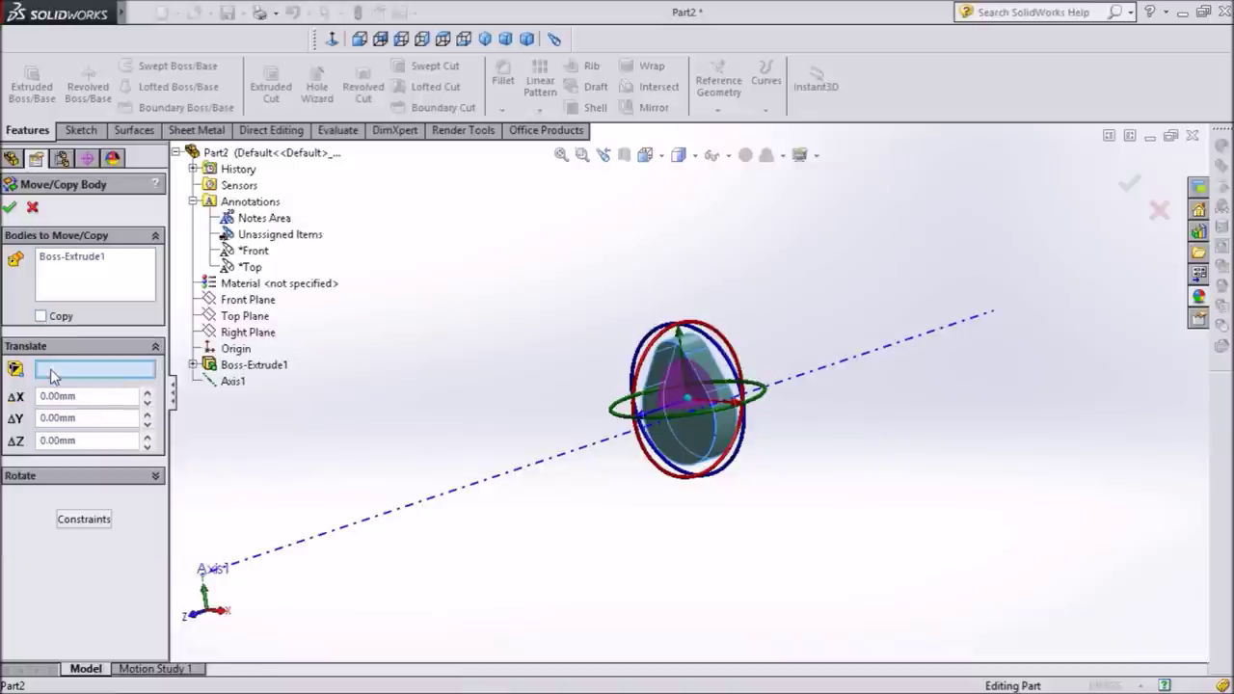
{"action": "left_click", "coordinate": [431, 505]}
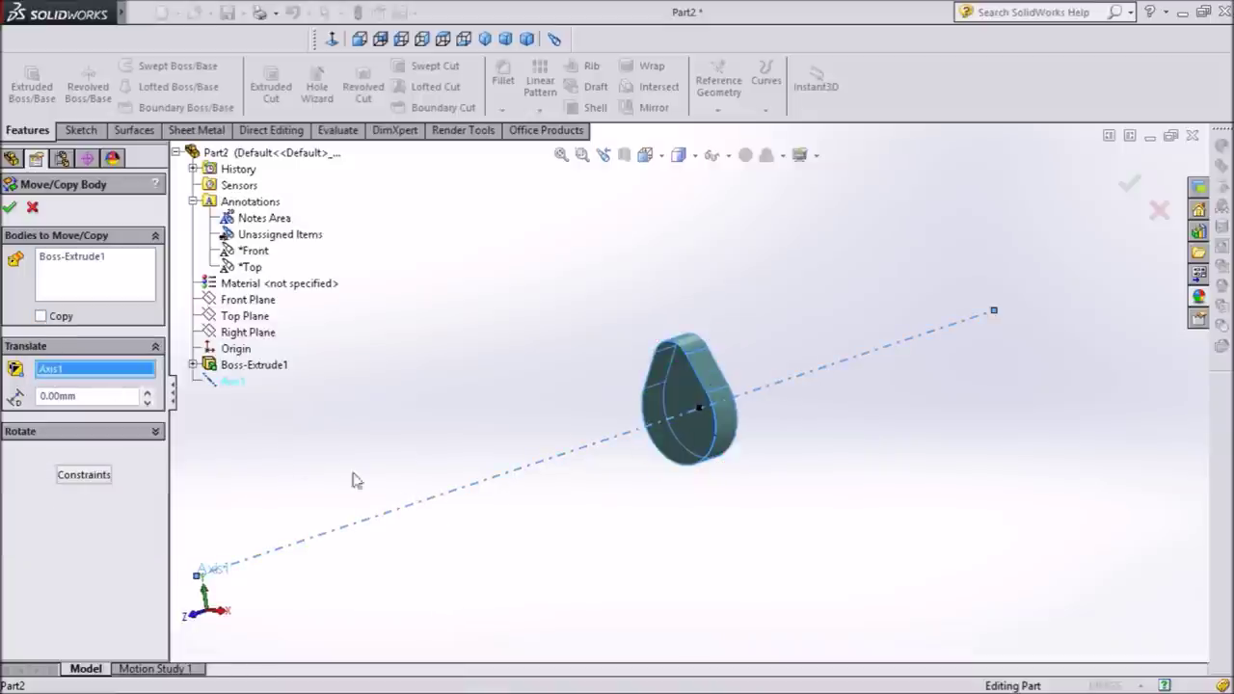
{"action": "left_click", "coordinate": [41, 317]}
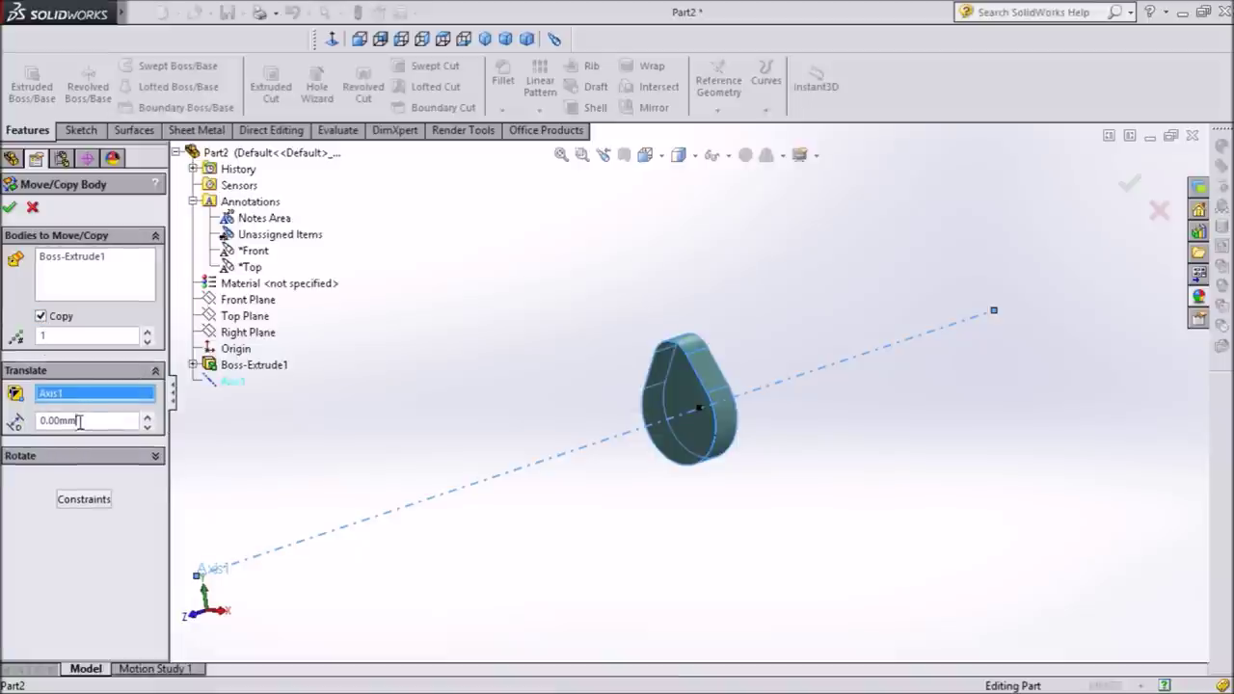
{"action": "type", "text": "-60.96"}
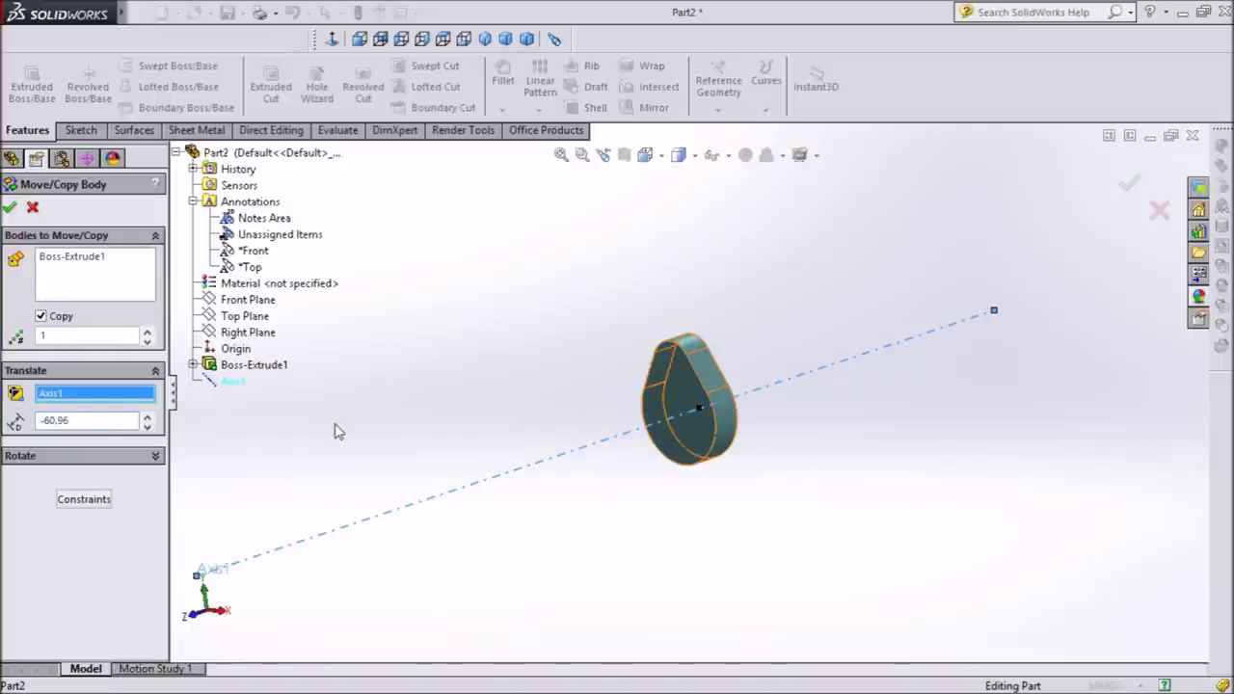
{"action": "key", "text": "Return"}
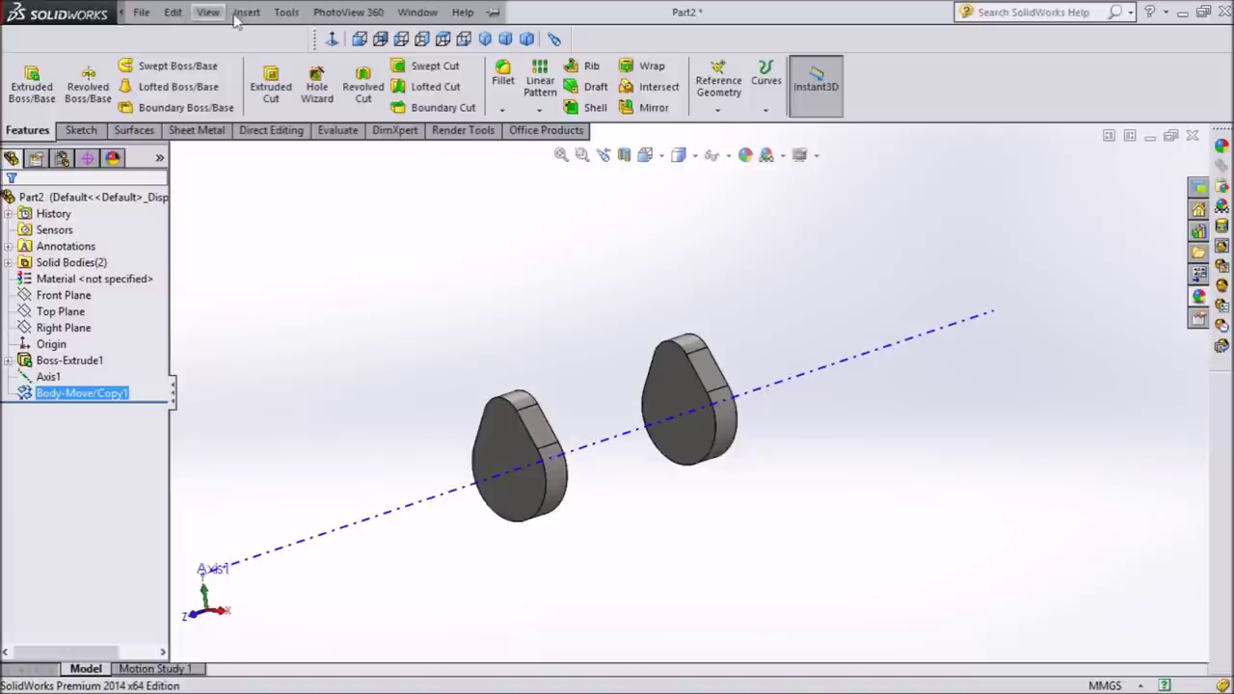
{"action": "left_click", "coordinate": [289, 12]}
{"action": "mouse_move", "coordinate": [277, 154]}
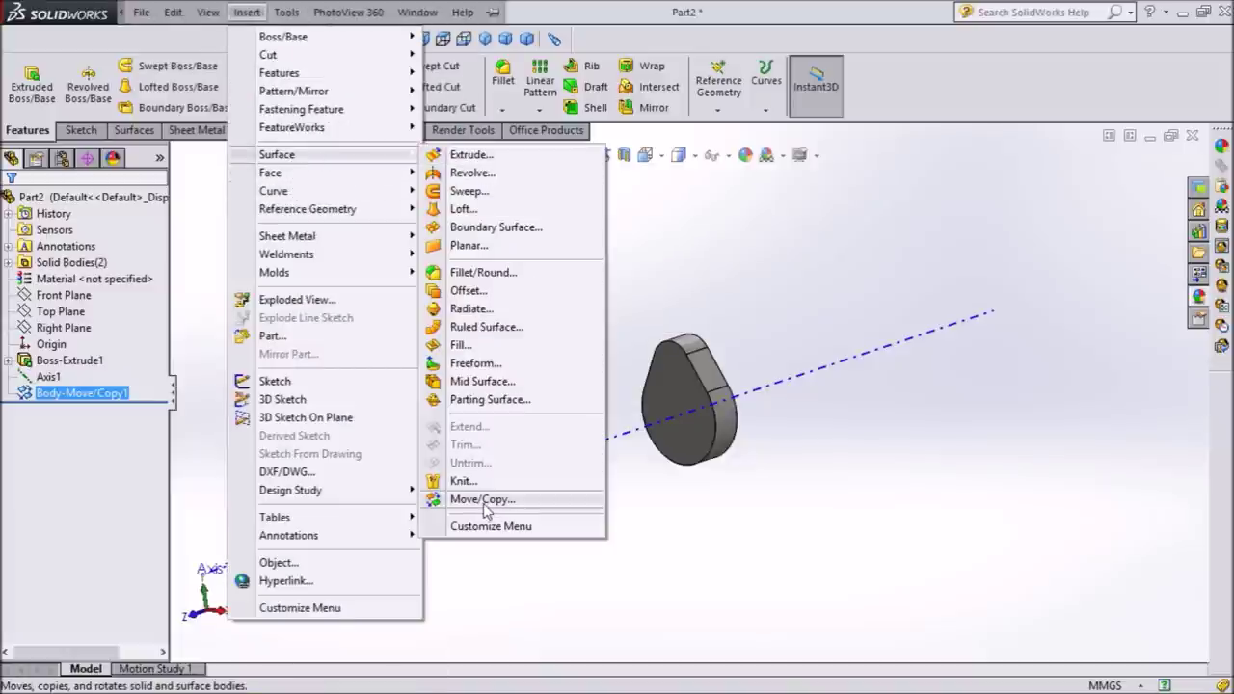
Rotate the copied lobe Body-Move/Copy1 180° about Axis1, moving it rather than copying
{"action": "left_click", "coordinate": [484, 500]}
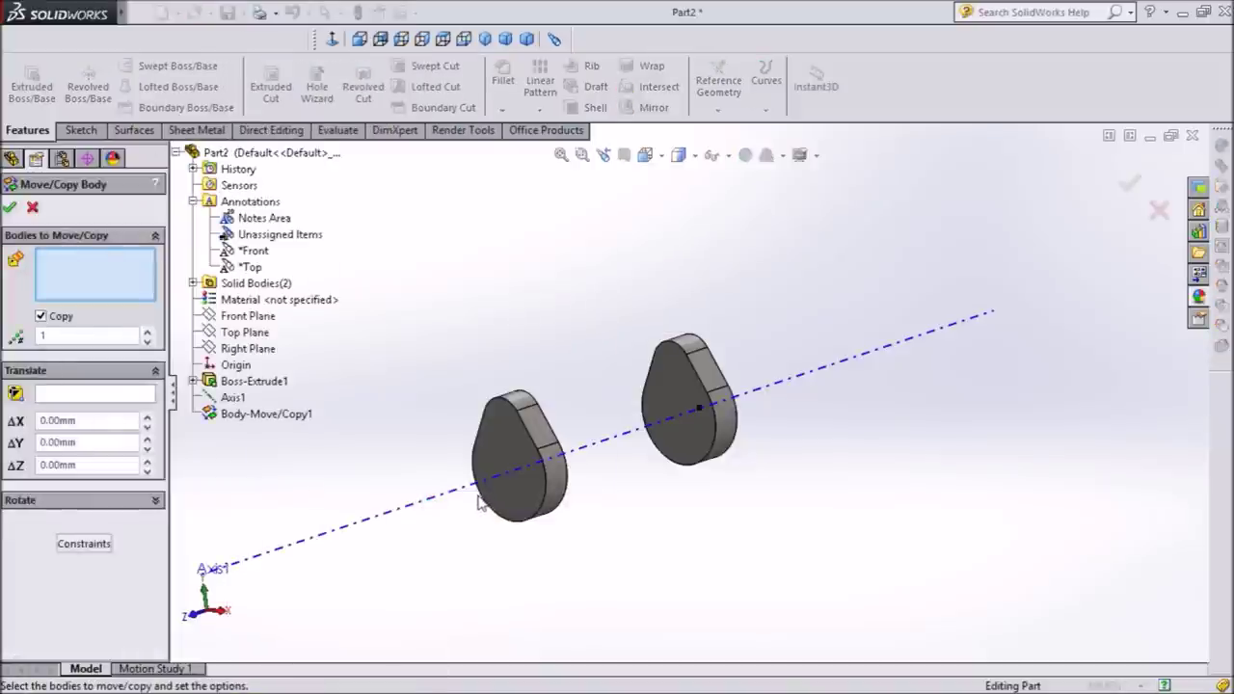
{"action": "left_click", "coordinate": [543, 487]}
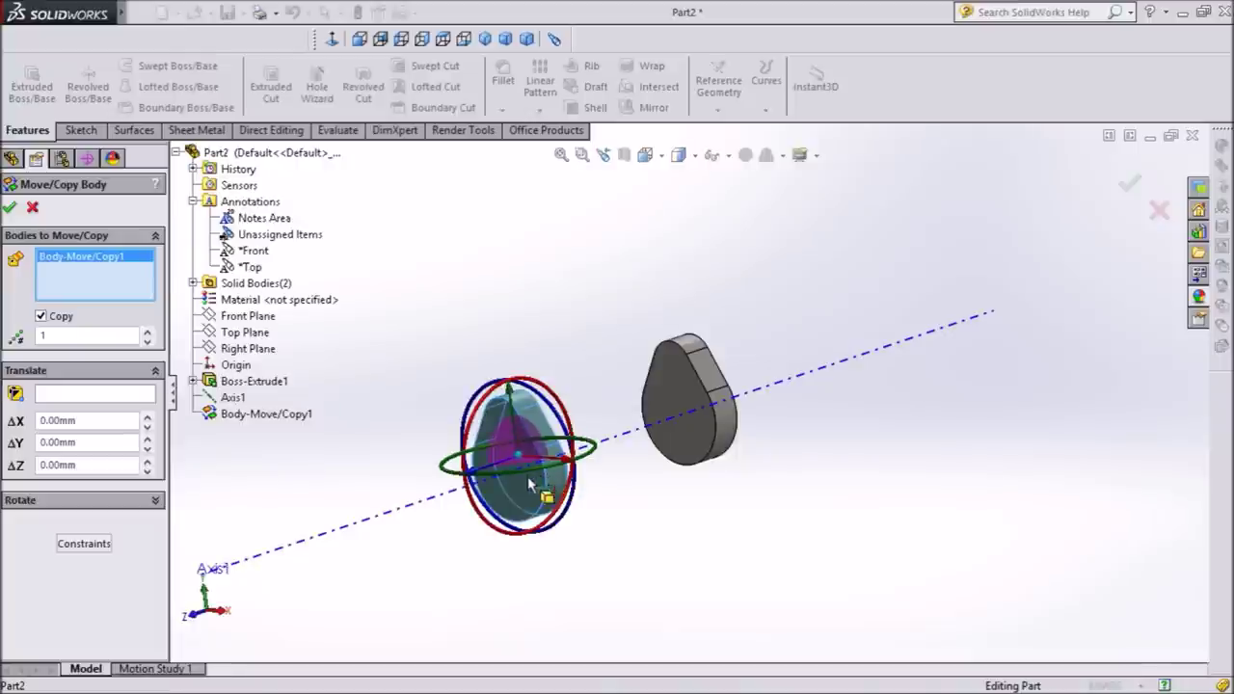
{"action": "left_click", "coordinate": [41, 317]}
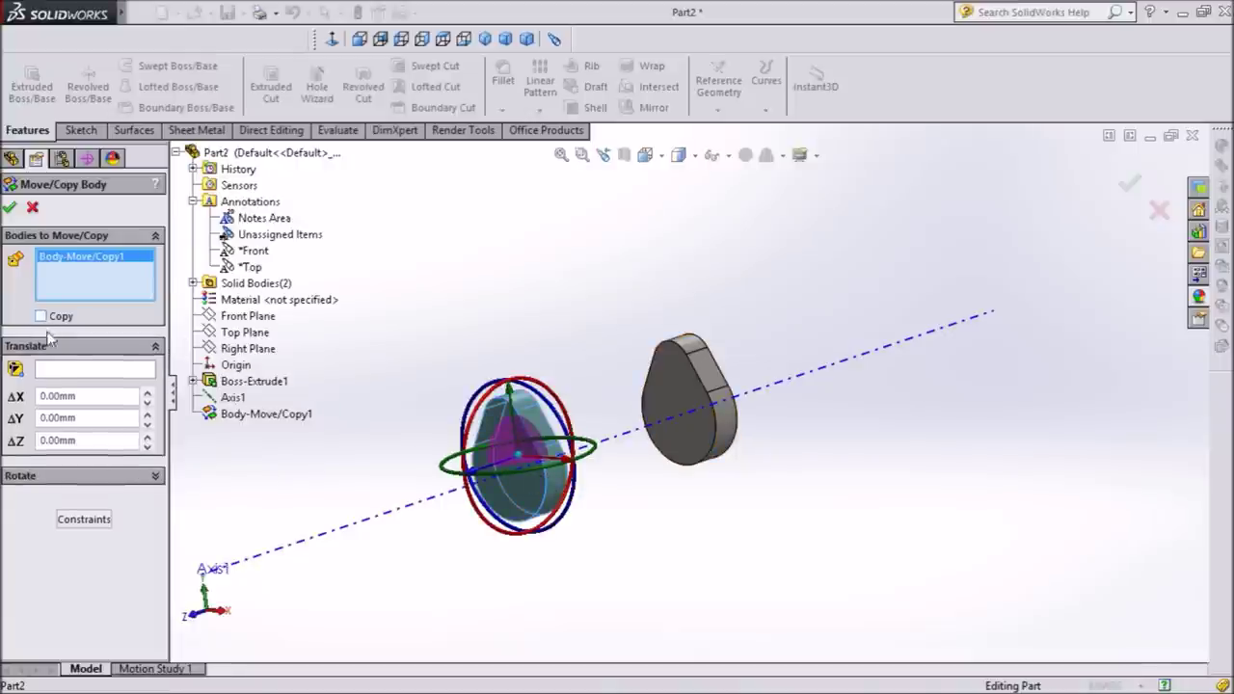
{"action": "left_click", "coordinate": [72, 475]}
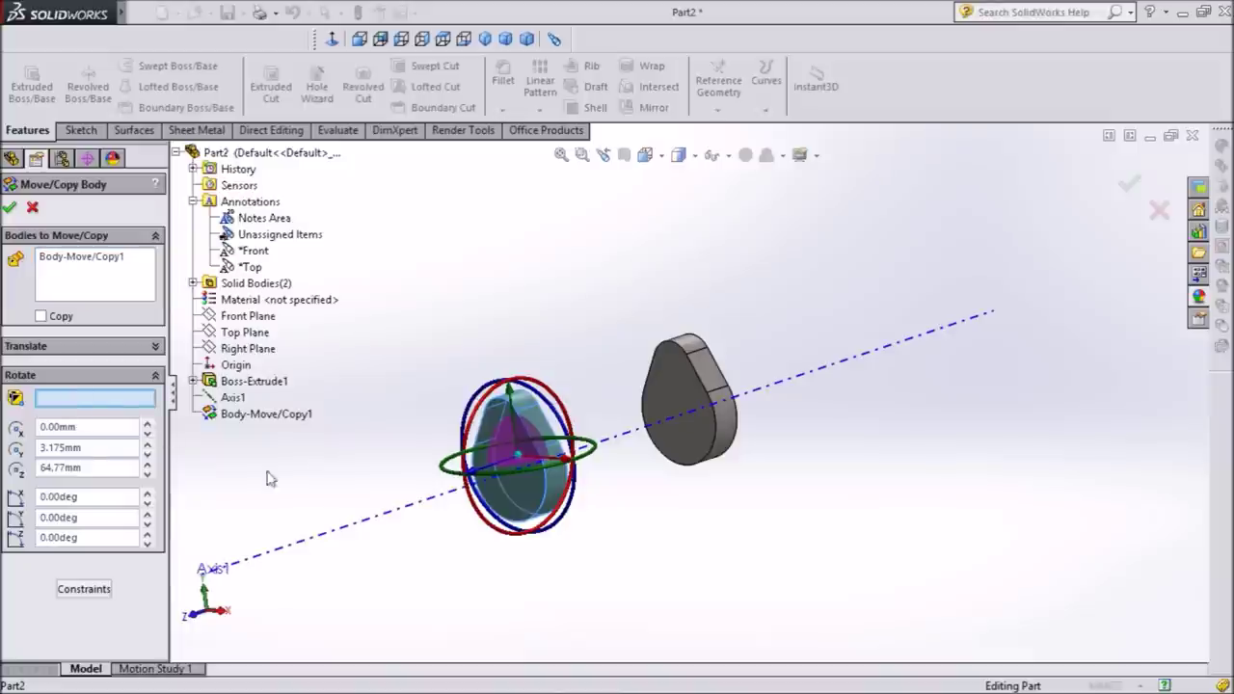
{"action": "left_click", "coordinate": [363, 525]}
{"action": "type", "text": "180"}
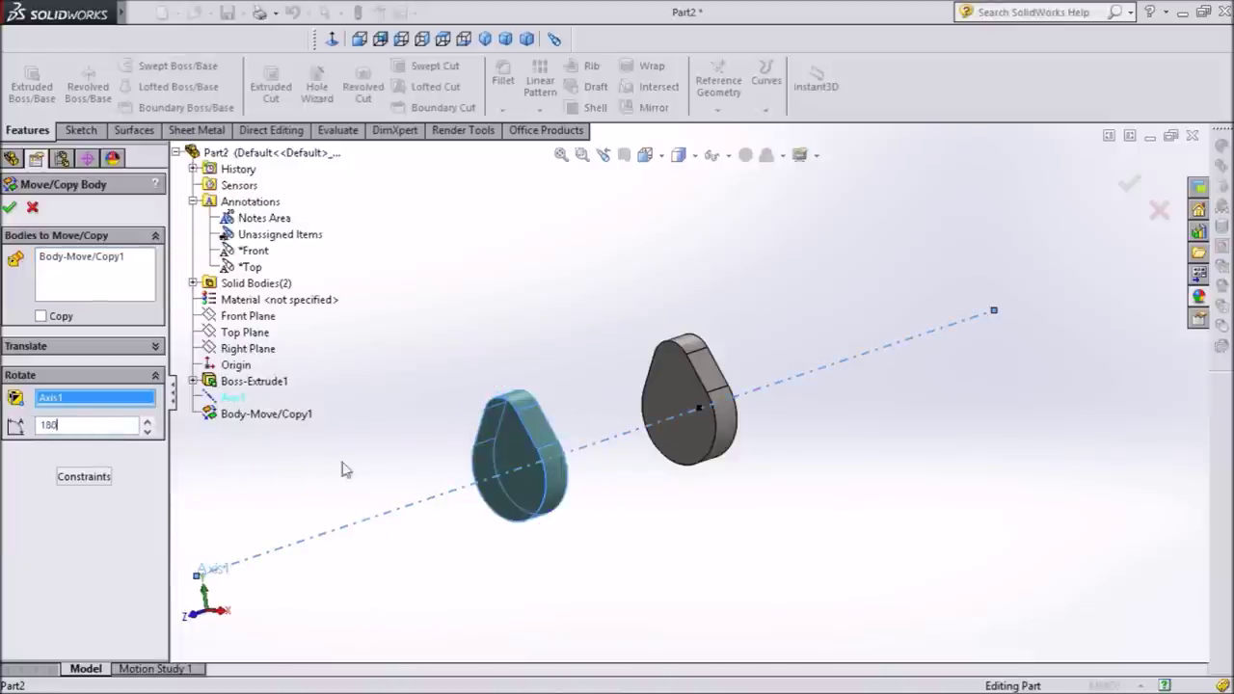
{"action": "key", "text": "Return"}
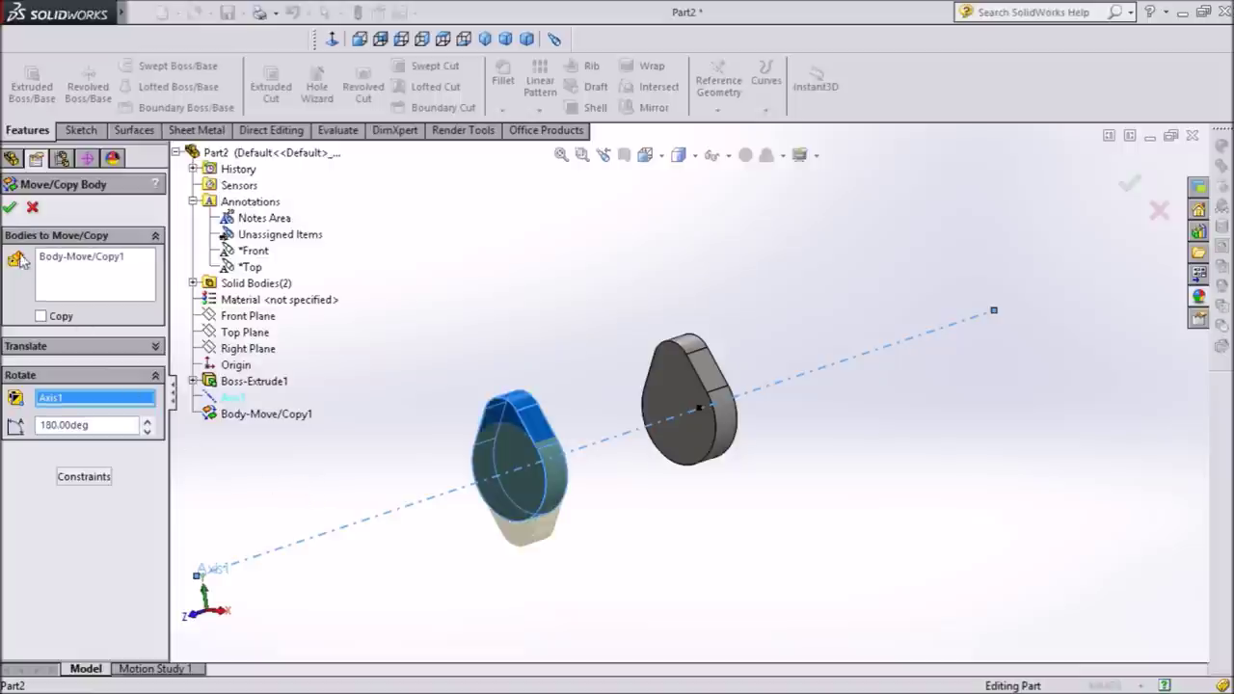
{"action": "left_click", "coordinate": [10, 209]}
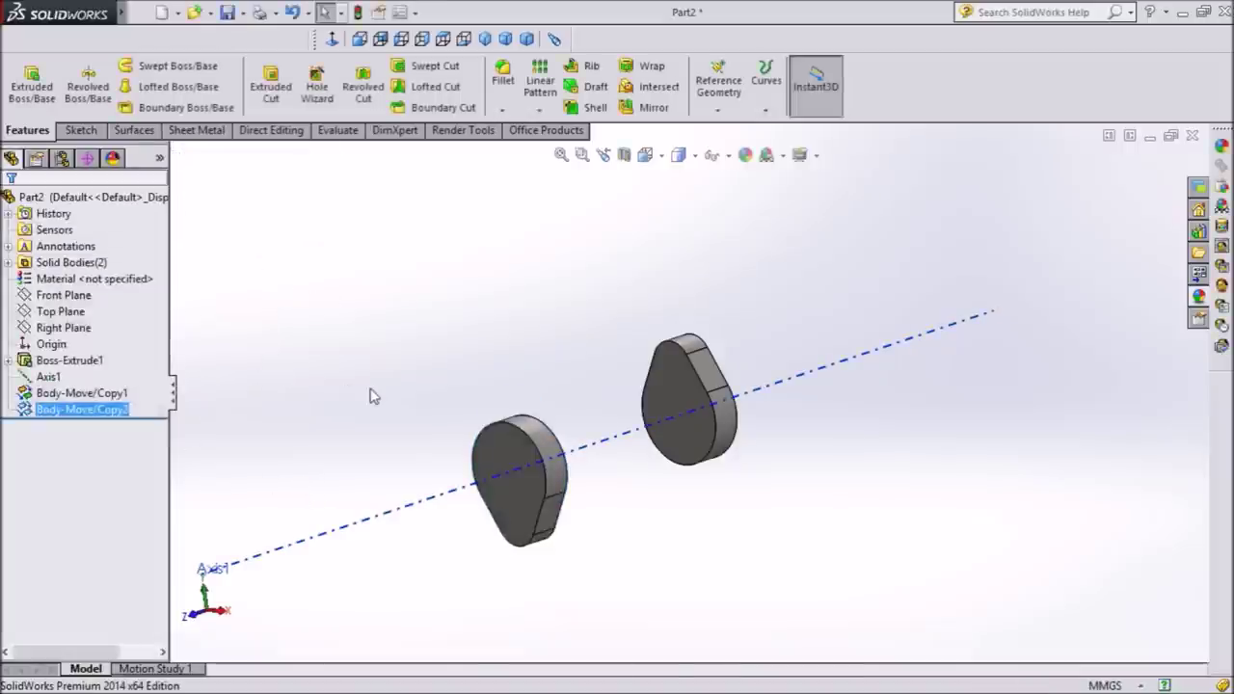
Assign Plain Carbon Steel as the part material and start a sketch on the Front Plane
{"action": "right_click", "coordinate": [112, 279]}
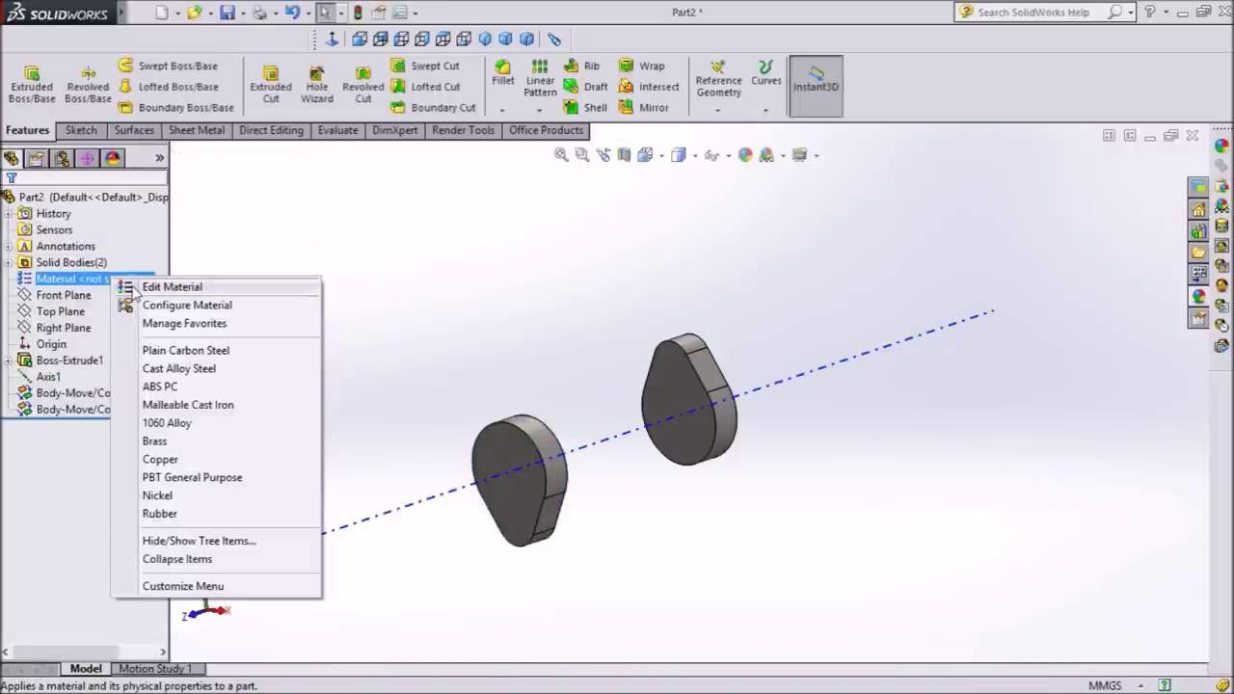
{"action": "left_click", "coordinate": [183, 350]}
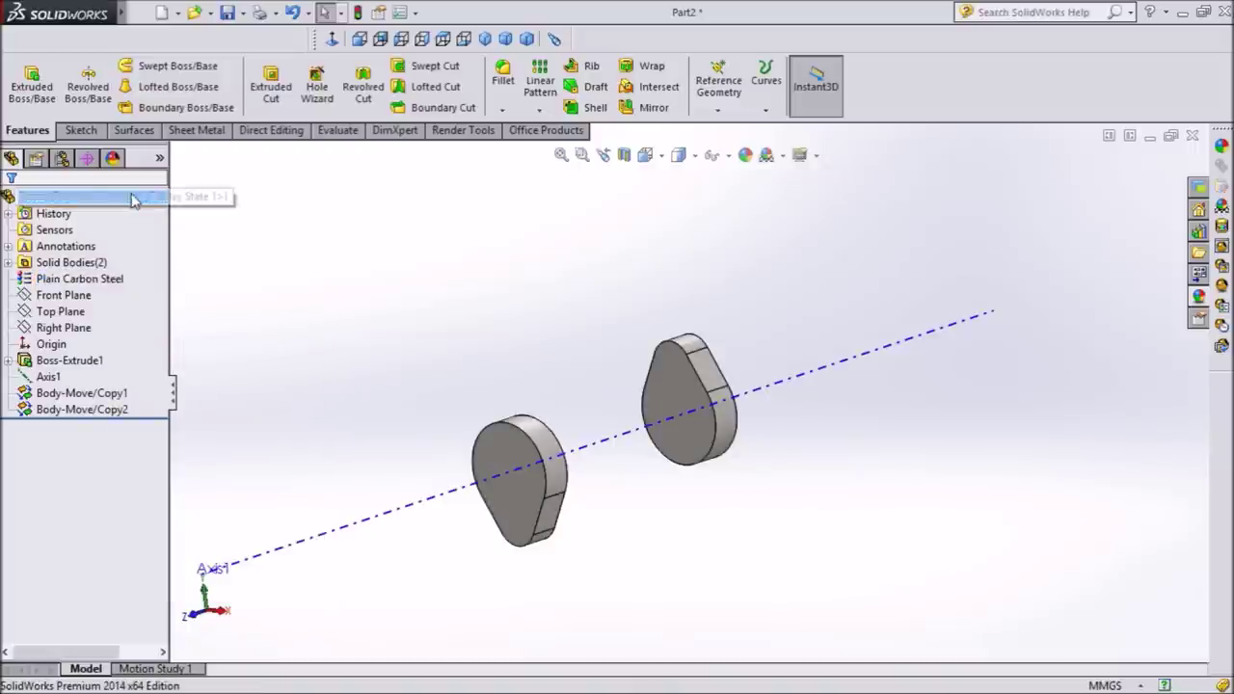
{"action": "left_click", "coordinate": [66, 295]}
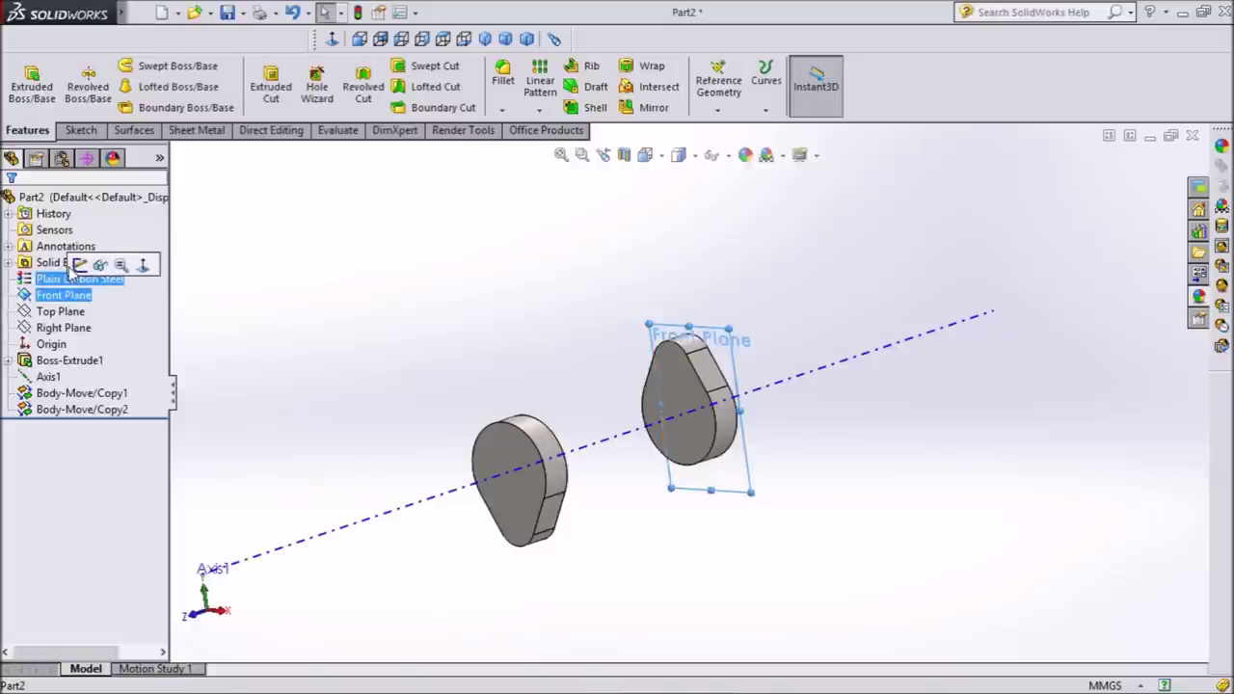
{"action": "left_click", "coordinate": [71, 264]}
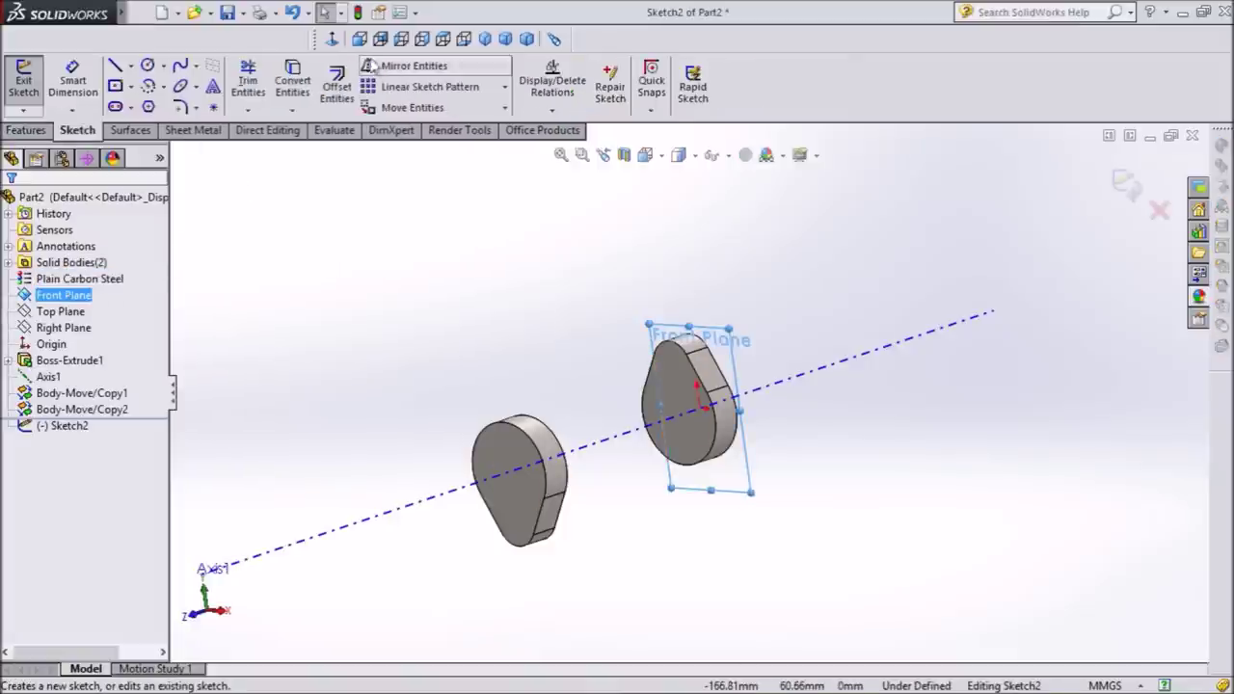
Draw a circle centred at the origin, viewed normal to the Front Plane, and dimension it Ø19 mm
{"action": "left_click", "coordinate": [331, 39]}
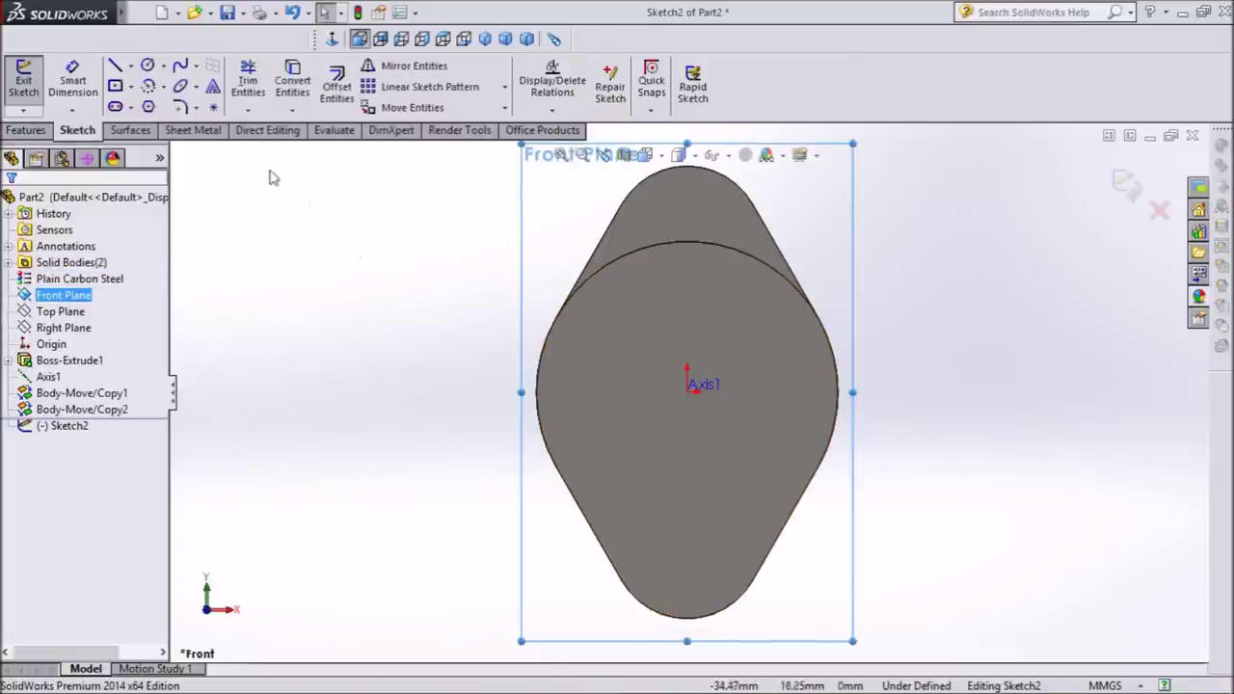
{"action": "left_click", "coordinate": [146, 68]}
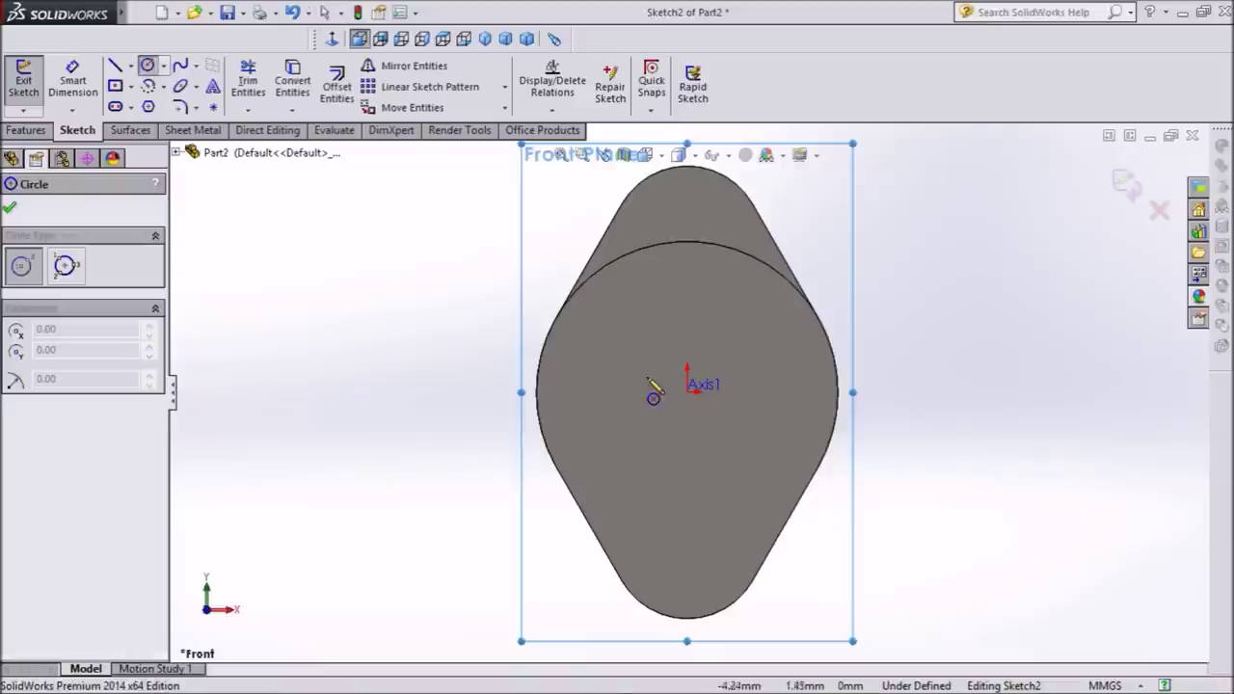
{"action": "left_click", "coordinate": [686, 390]}
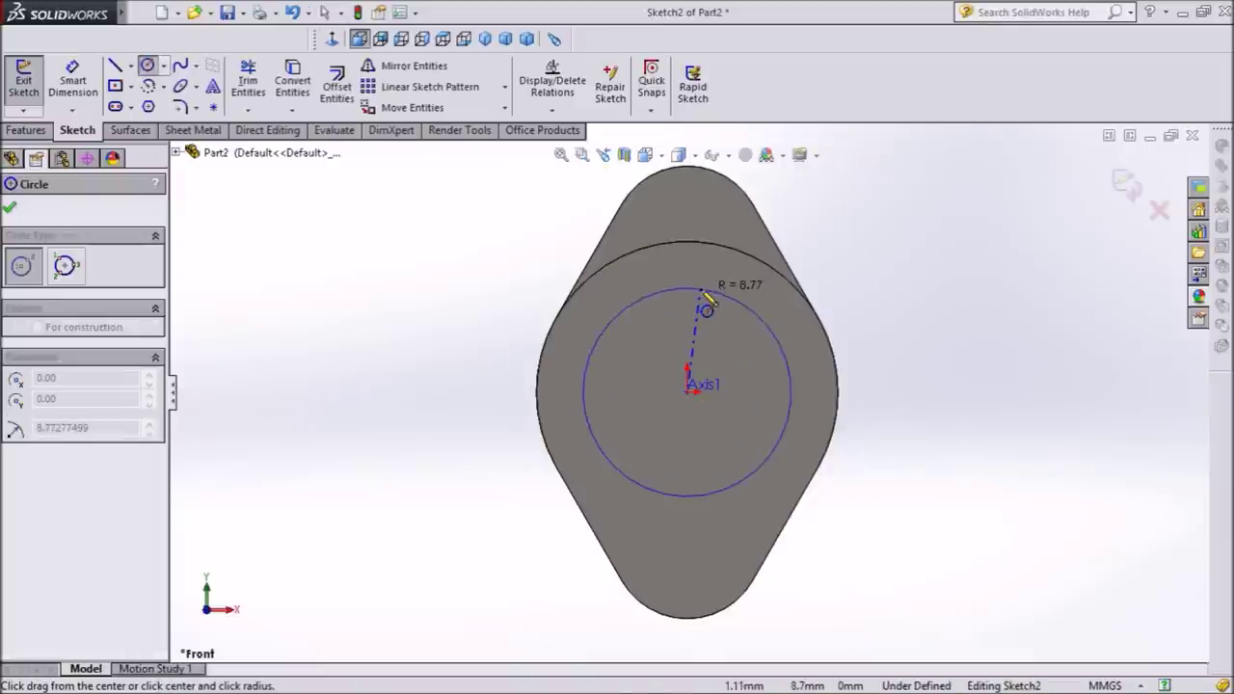
{"action": "left_click", "coordinate": [686, 288]}
{"action": "left_click", "coordinate": [72, 80]}
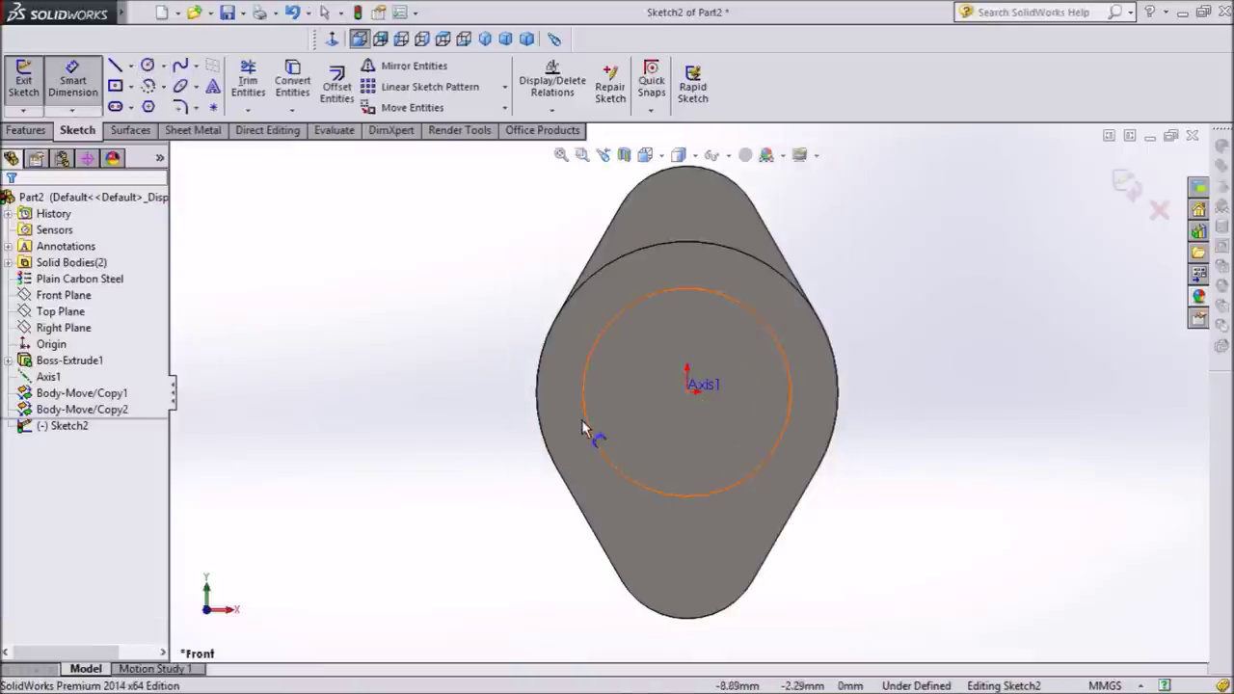
{"action": "left_click", "coordinate": [588, 430]}
{"action": "left_click", "coordinate": [493, 405]}
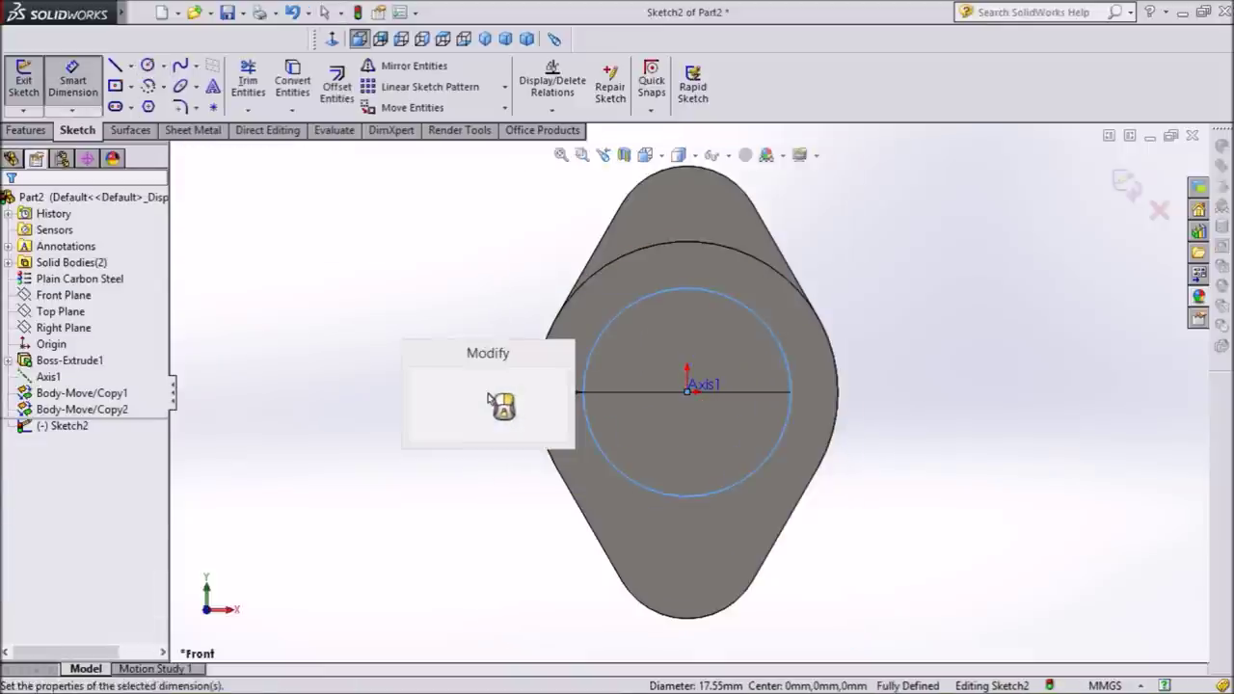
{"action": "type", "text": "19"}
{"action": "left_click", "coordinate": [419, 379]}
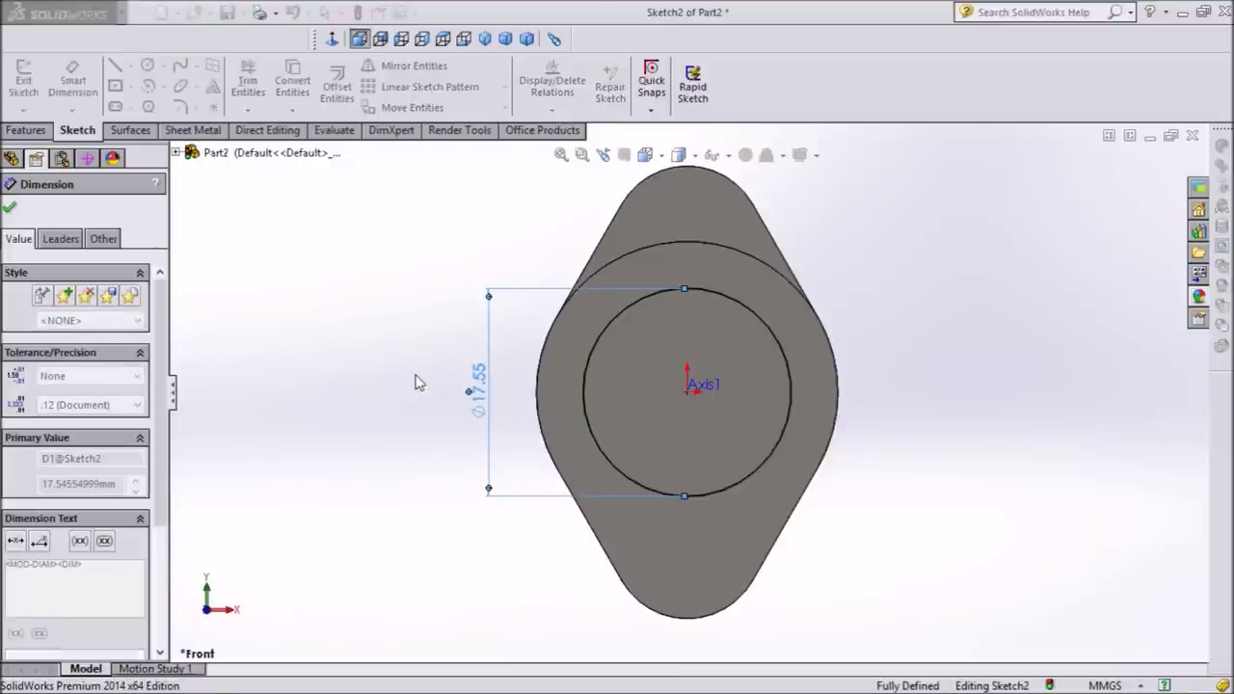
{"action": "left_click", "coordinate": [9, 209]}
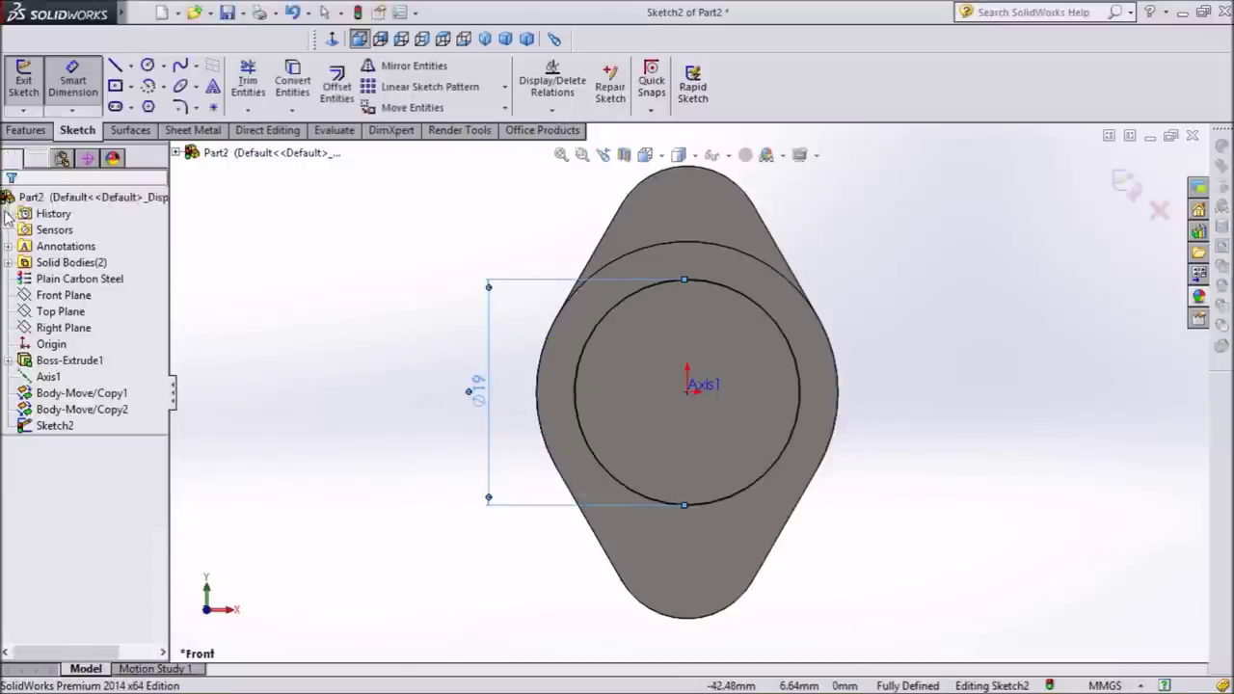
{"action": "left_click", "coordinate": [27, 130]}
{"action": "left_click", "coordinate": [32, 88]}
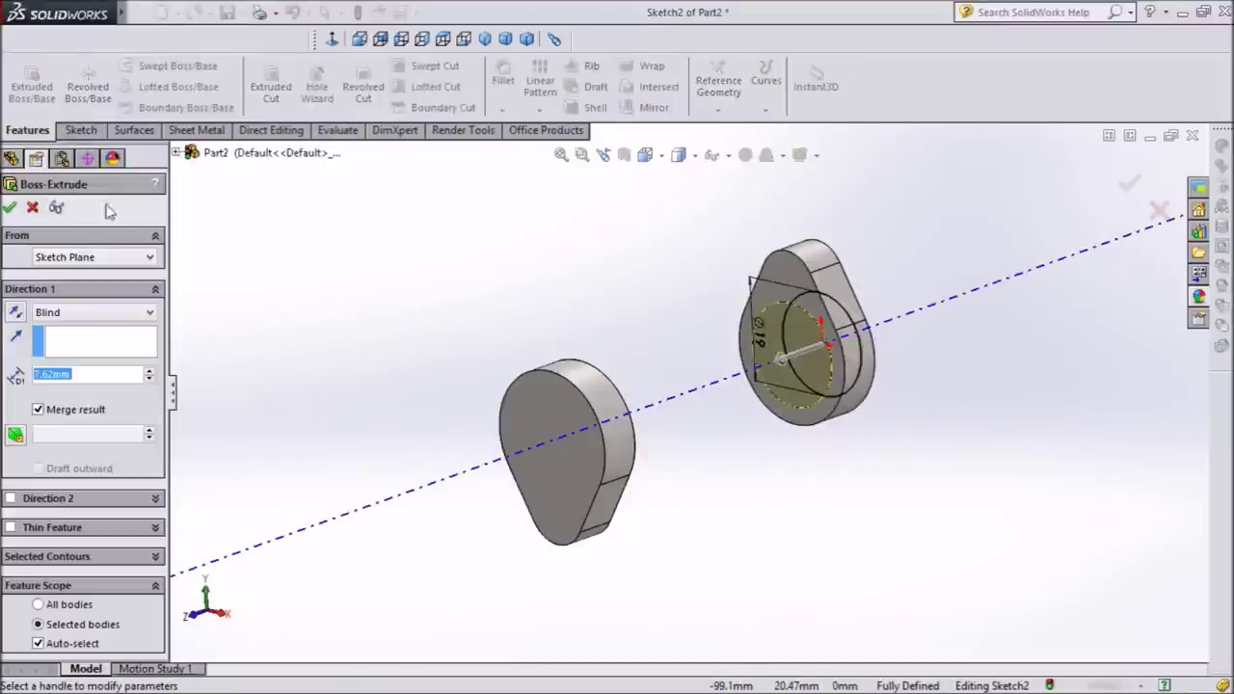
Start the extrusion at a reversed 25.4 mm offset and make it 146.05 mm deep Blind
{"action": "left_click", "coordinate": [72, 267]}
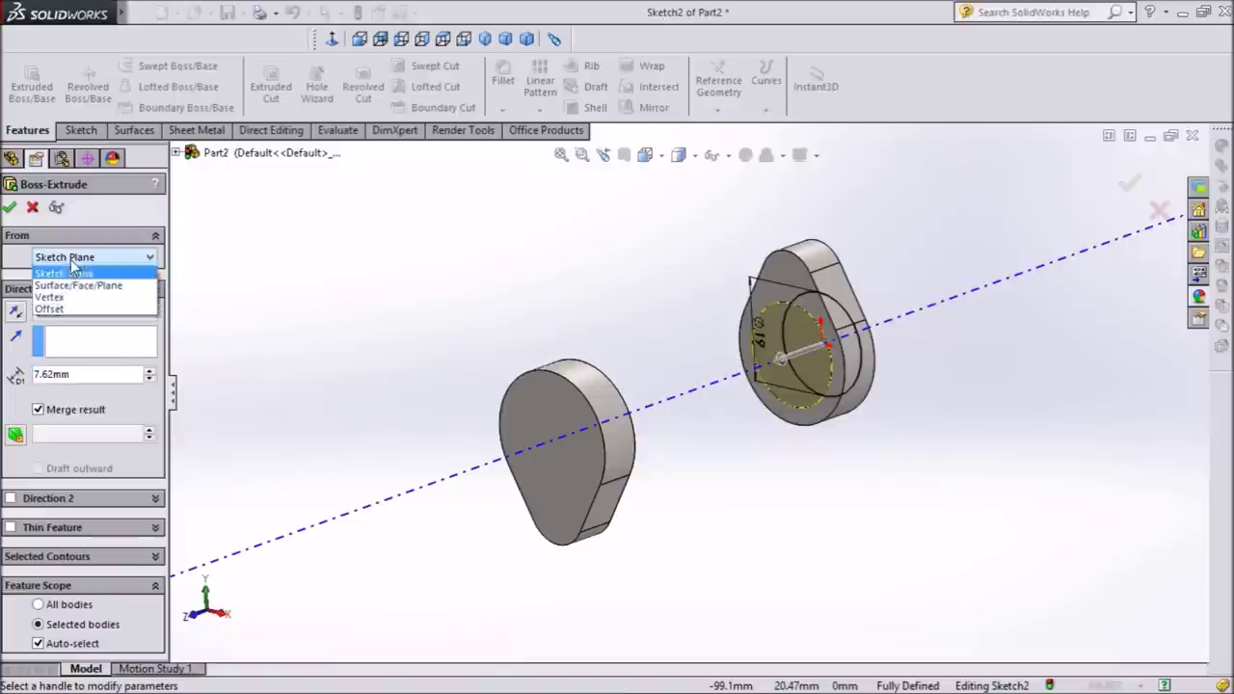
{"action": "left_click", "coordinate": [66, 309]}
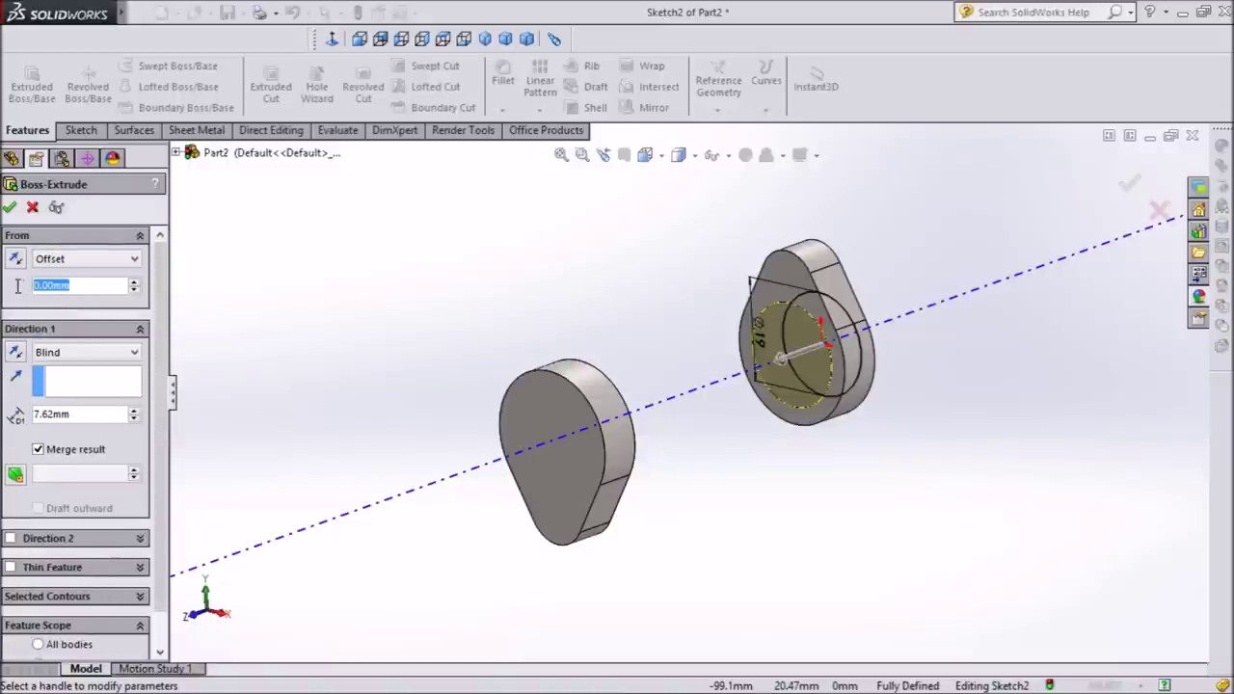
{"action": "type", "text": "25.4"}
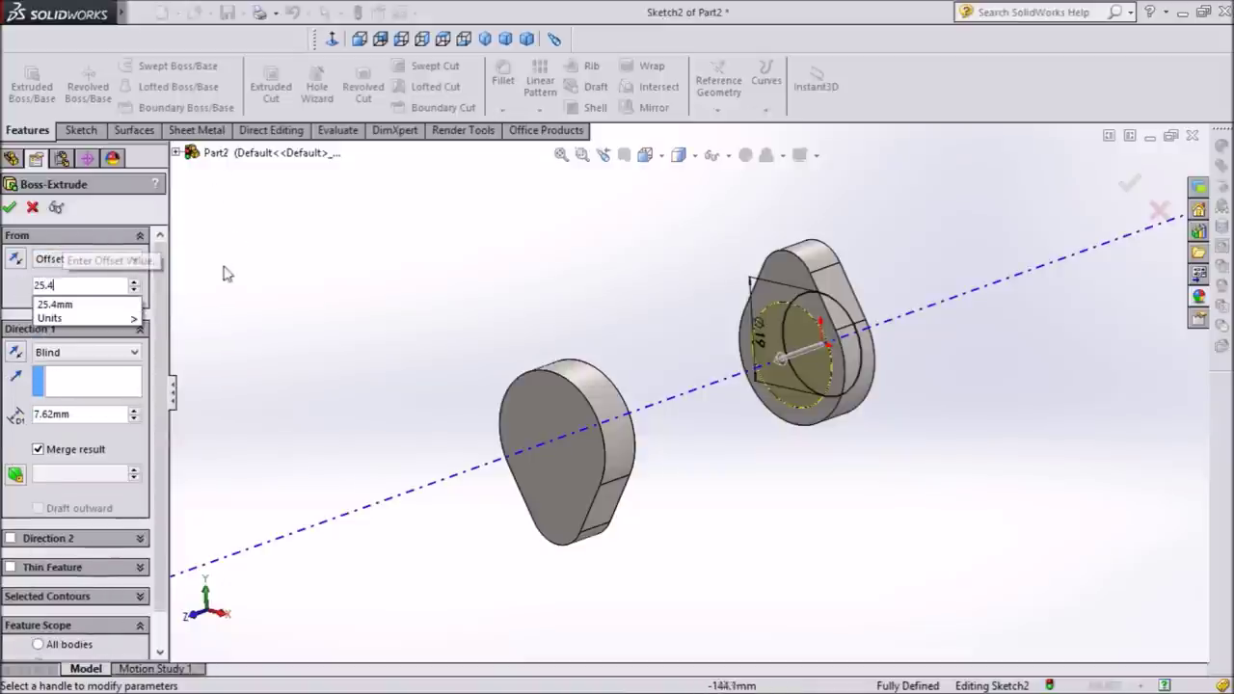
{"action": "key", "text": "Return"}
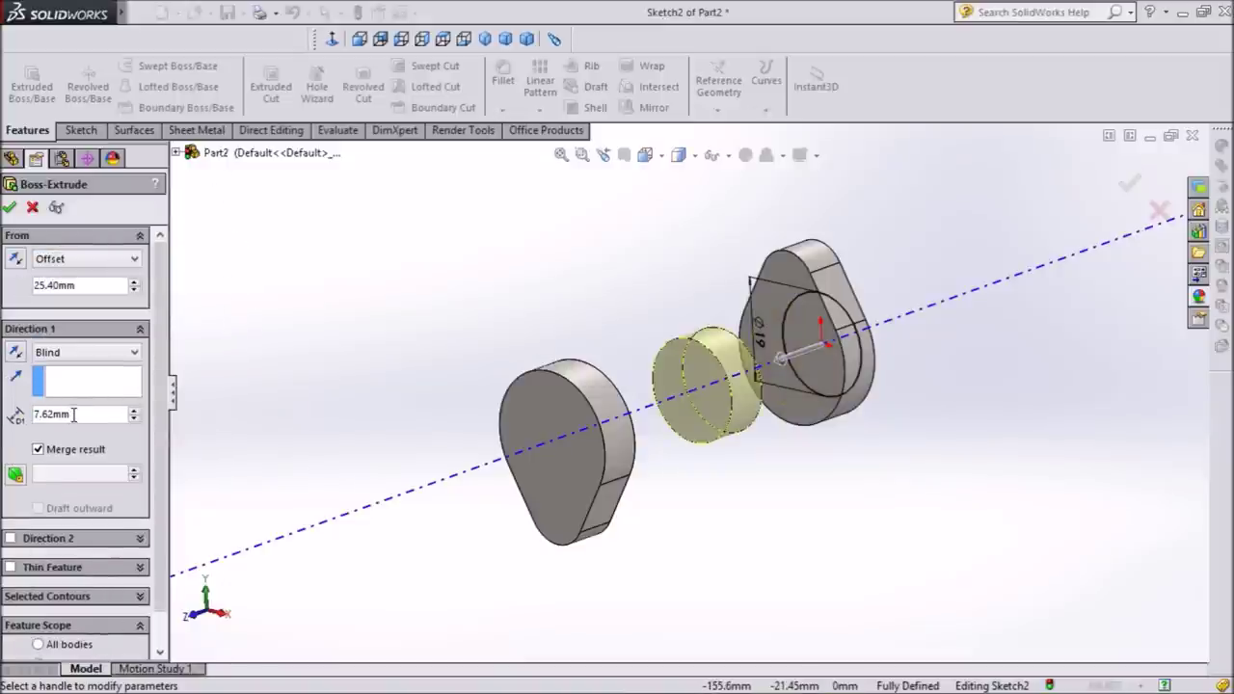
{"action": "left_click", "coordinate": [70, 414]}
{"action": "type", "text": "146.0"}
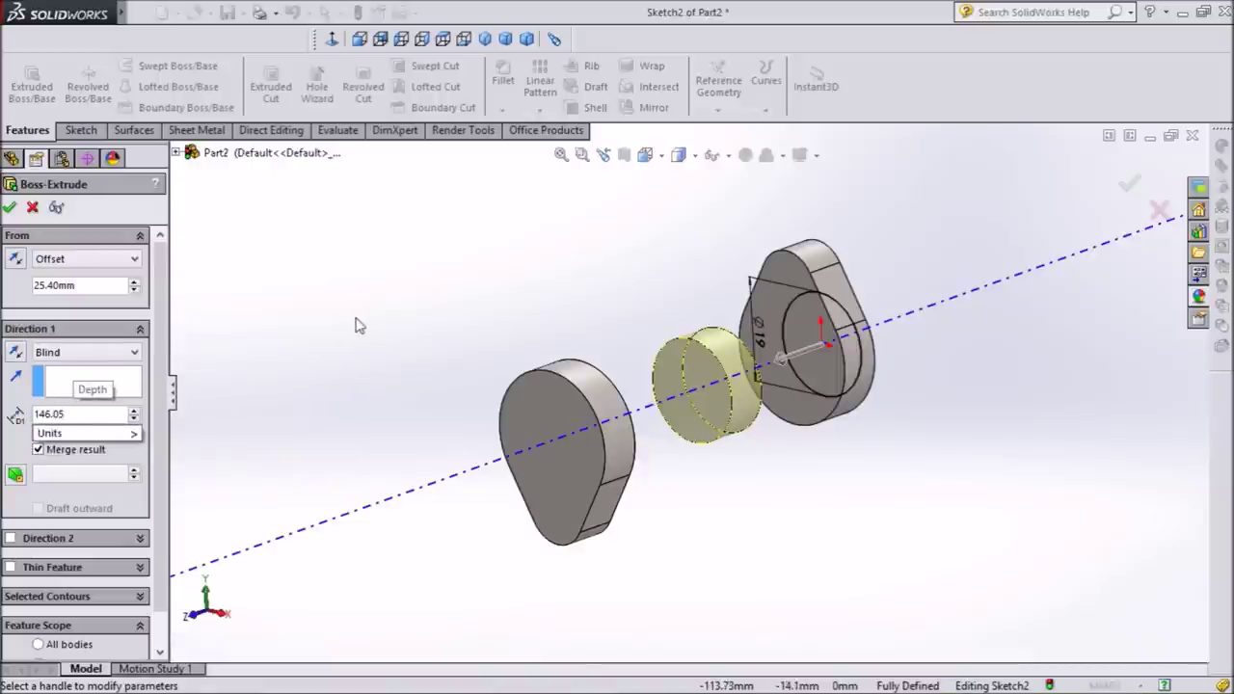
{"action": "type", "text": "5"}
{"action": "key", "text": "Return"}
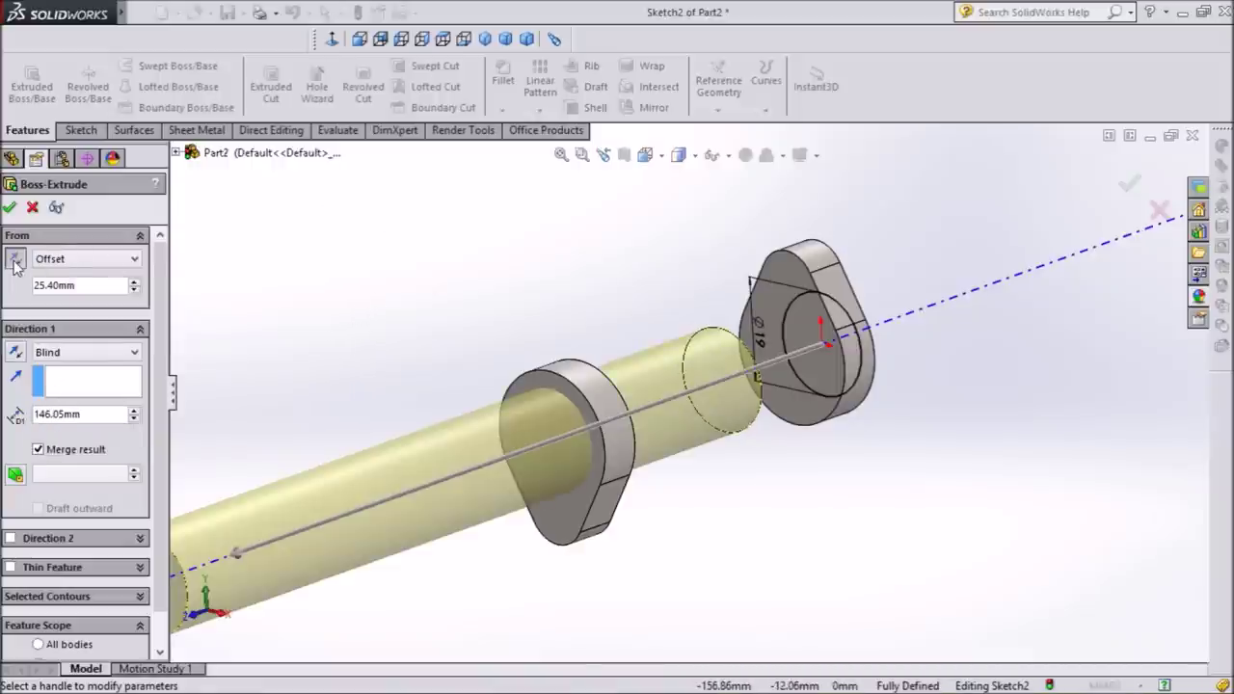
{"action": "left_click", "coordinate": [16, 260]}
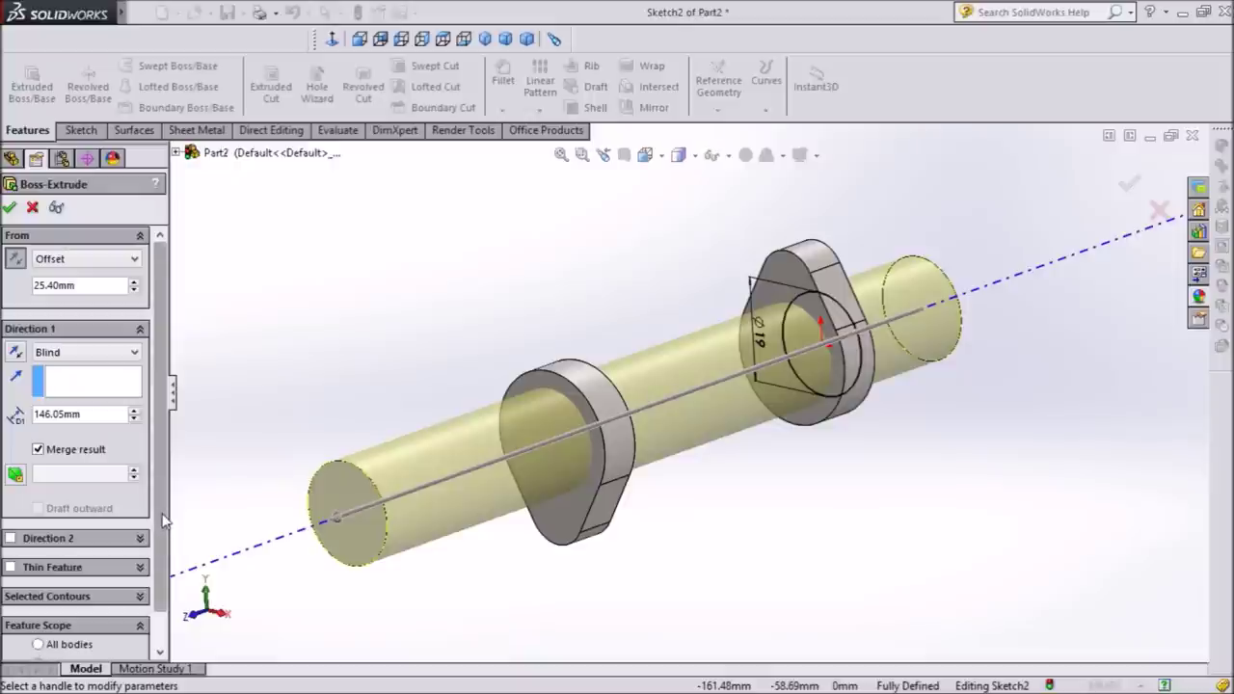
Limit the feature scope to the middle lobe and Boss-Extrude1, then confirm the extrusion
{"action": "scroll", "coordinate": [162, 520], "scroll_direction": "down", "scroll_amount": 2}
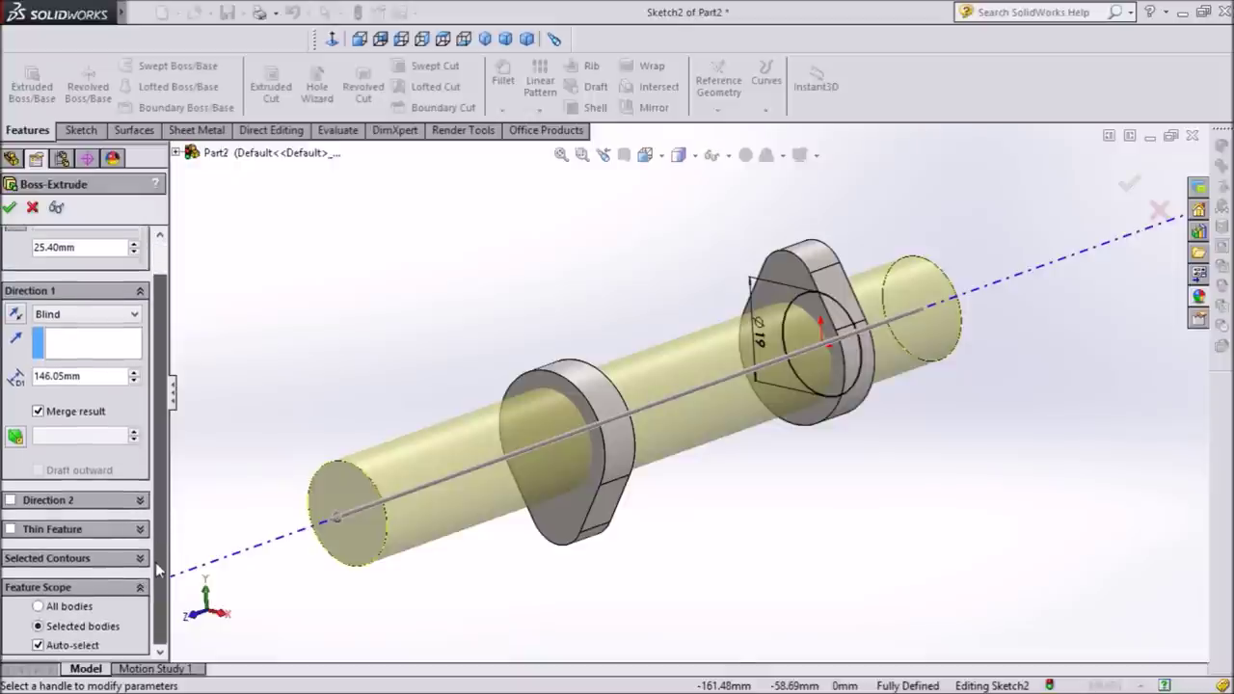
{"action": "left_click", "coordinate": [37, 645]}
{"action": "scroll", "coordinate": [162, 598], "scroll_direction": "down", "scroll_amount": 3}
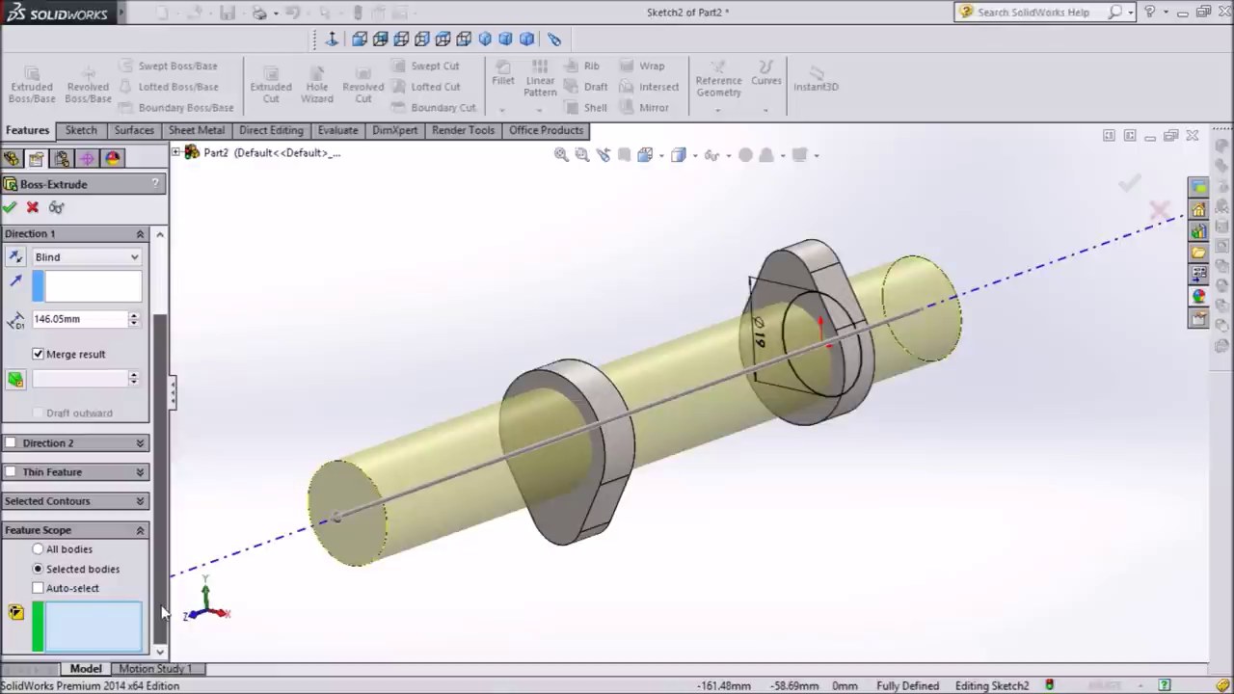
{"action": "left_click", "coordinate": [610, 405]}
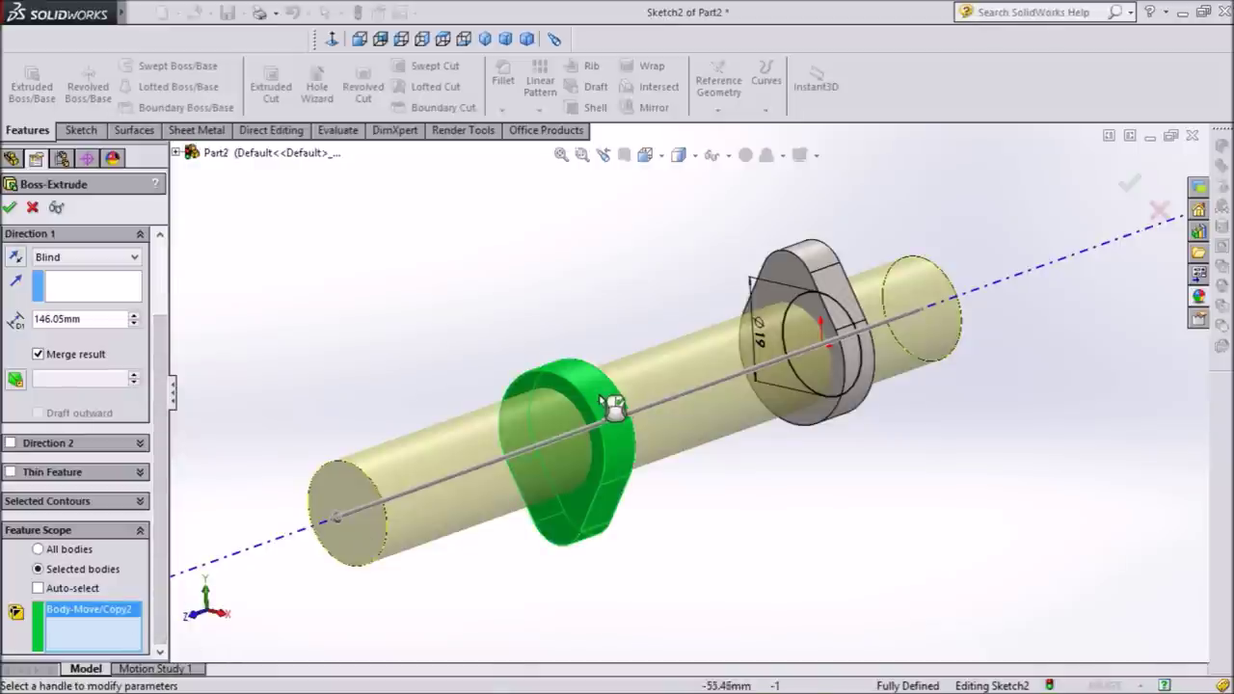
{"action": "left_click", "coordinate": [817, 266]}
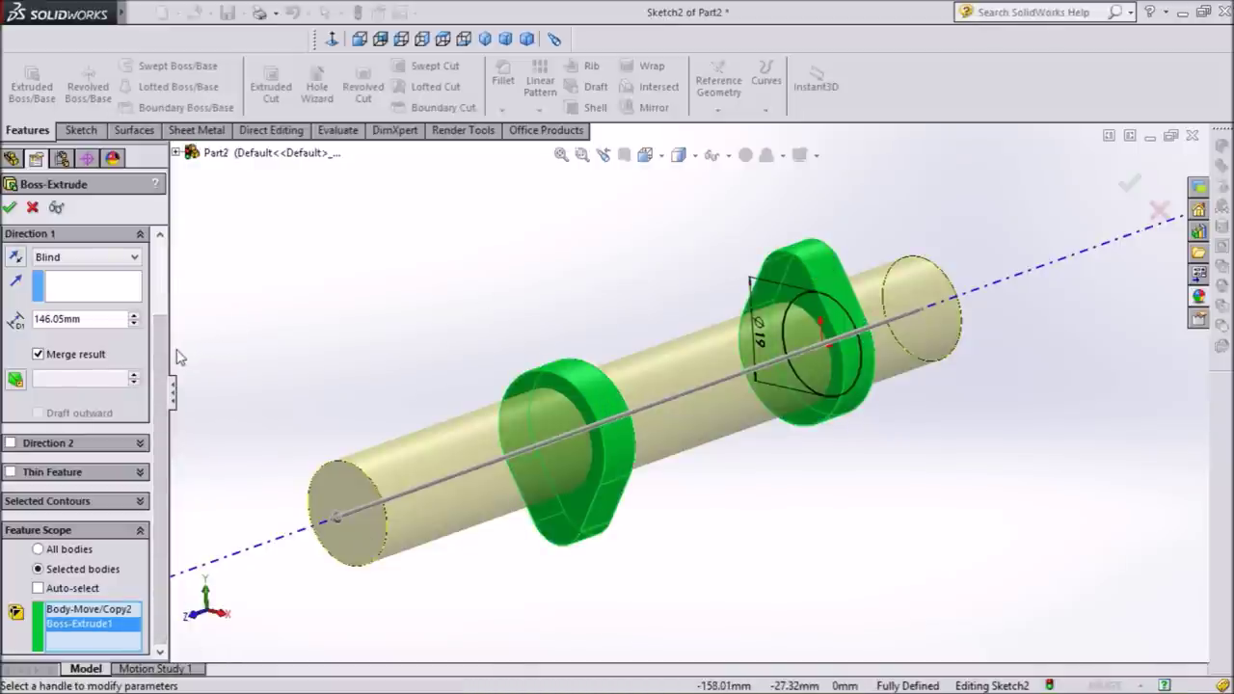
{"action": "left_click", "coordinate": [9, 208]}
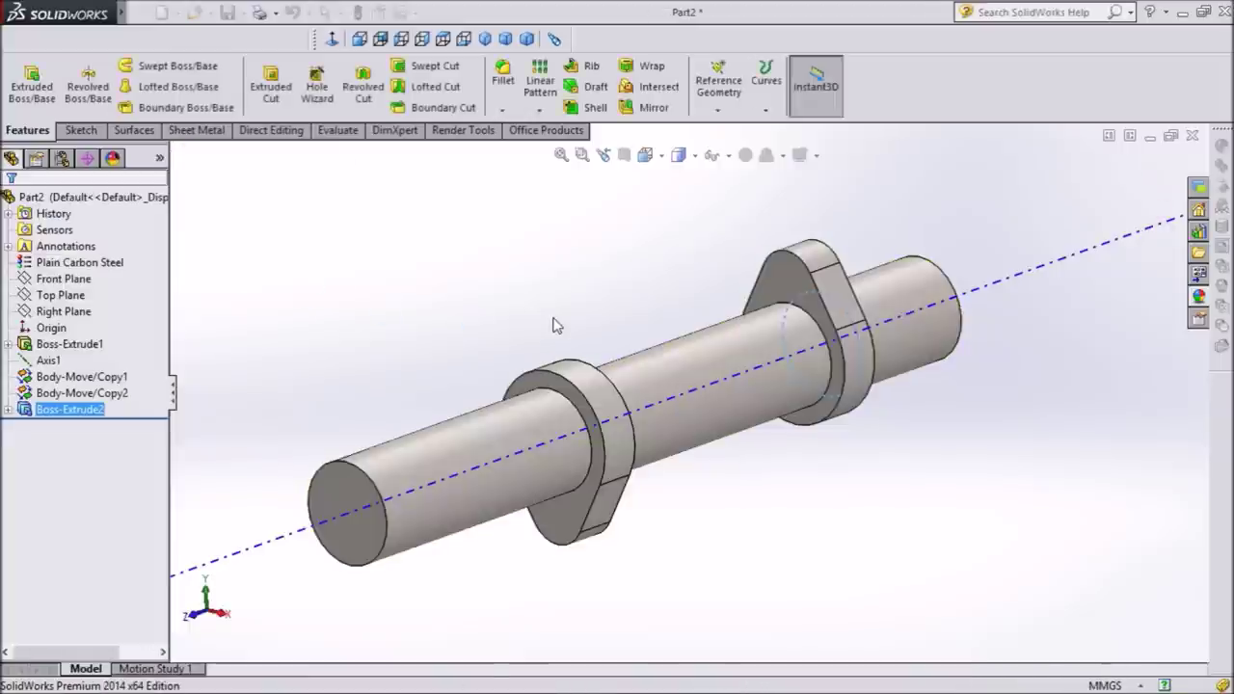
{"action": "key", "text": "f"}
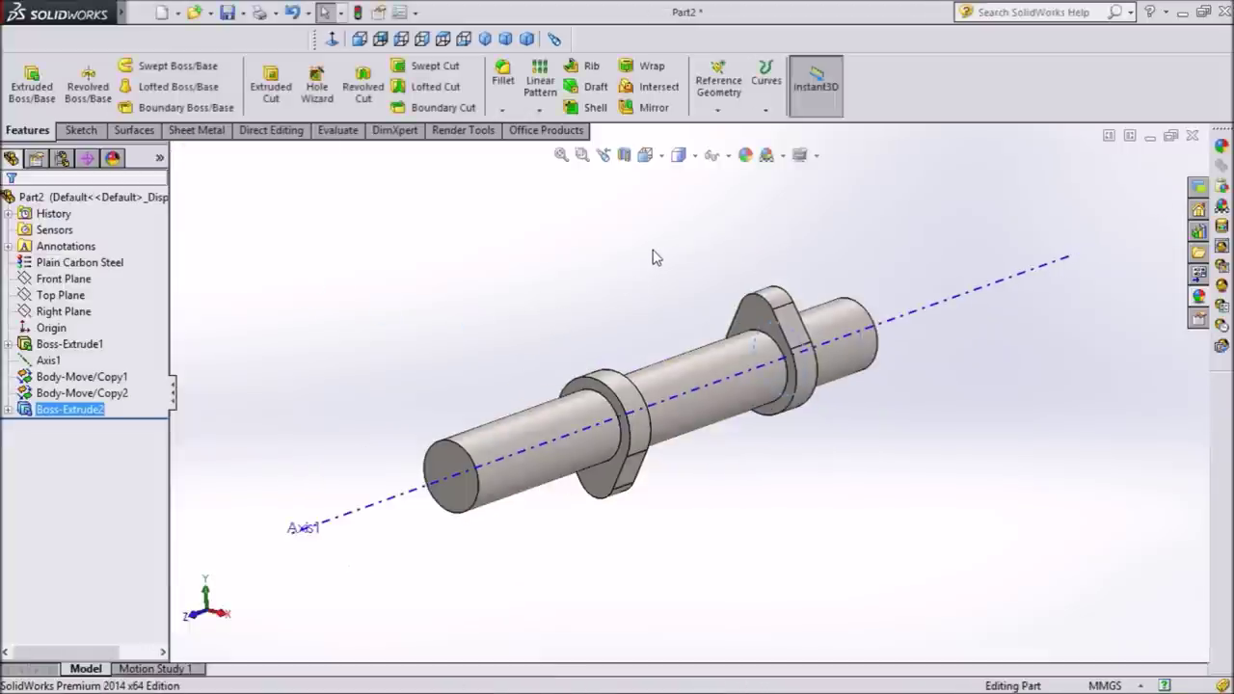
{"action": "mouse_move", "coordinate": [654, 258]}
{"action": "middle_mouse_down"}
{"action": "mouse_move", "coordinate": [694, 460]}
{"action": "mouse_move", "coordinate": [639, 467]}
{"action": "middle_mouse_up"}
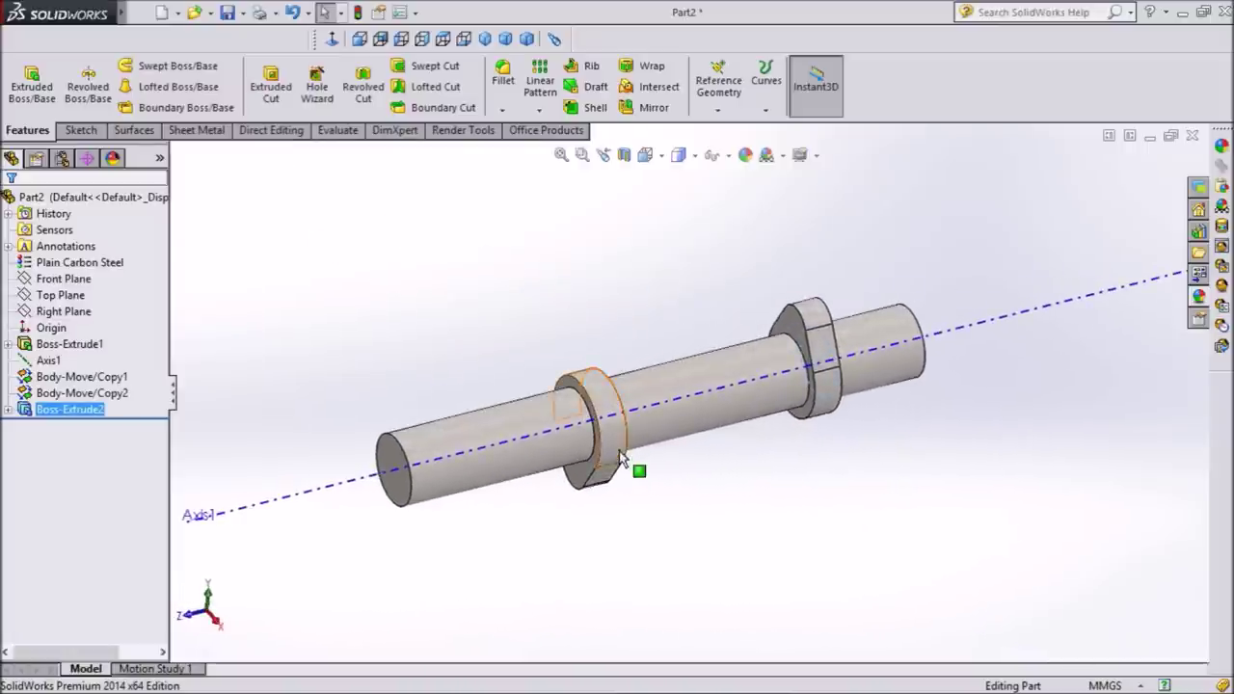
{"action": "mouse_move", "coordinate": [645, 337]}
{"action": "middle_mouse_down"}
{"action": "mouse_move", "coordinate": [642, 325]}
{"action": "mouse_move", "coordinate": [647, 333]}
{"action": "middle_mouse_up"}
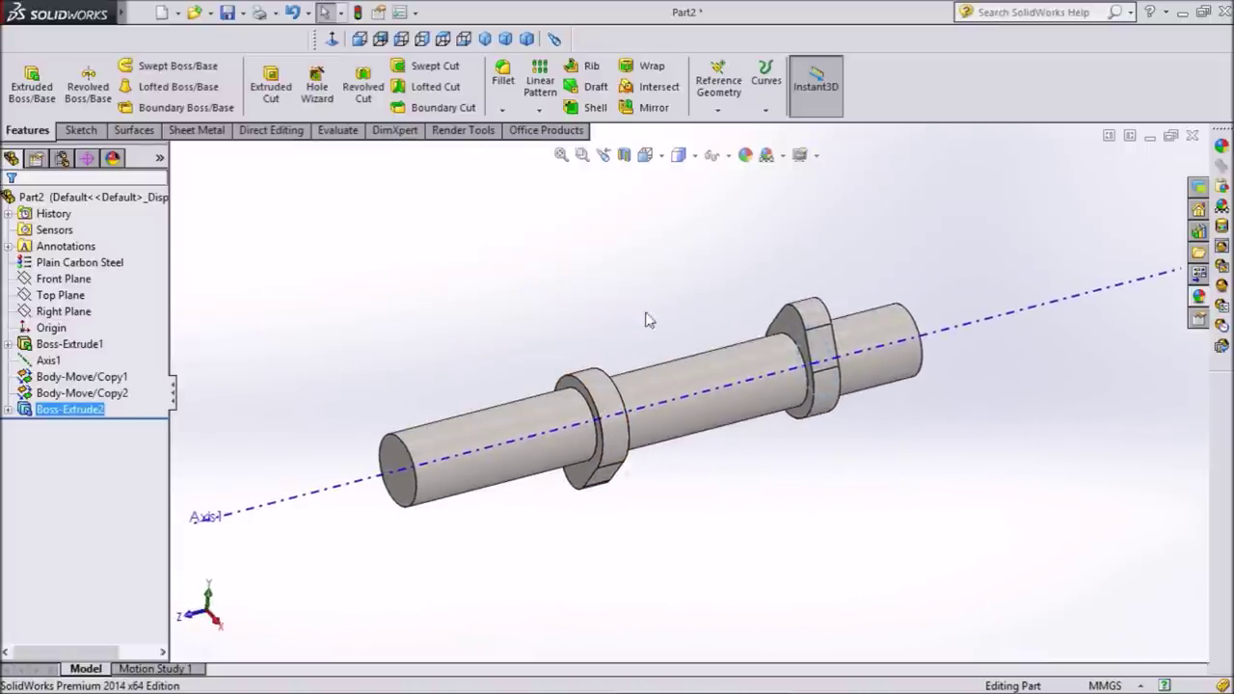
{"action": "left_click", "coordinate": [540, 85]}
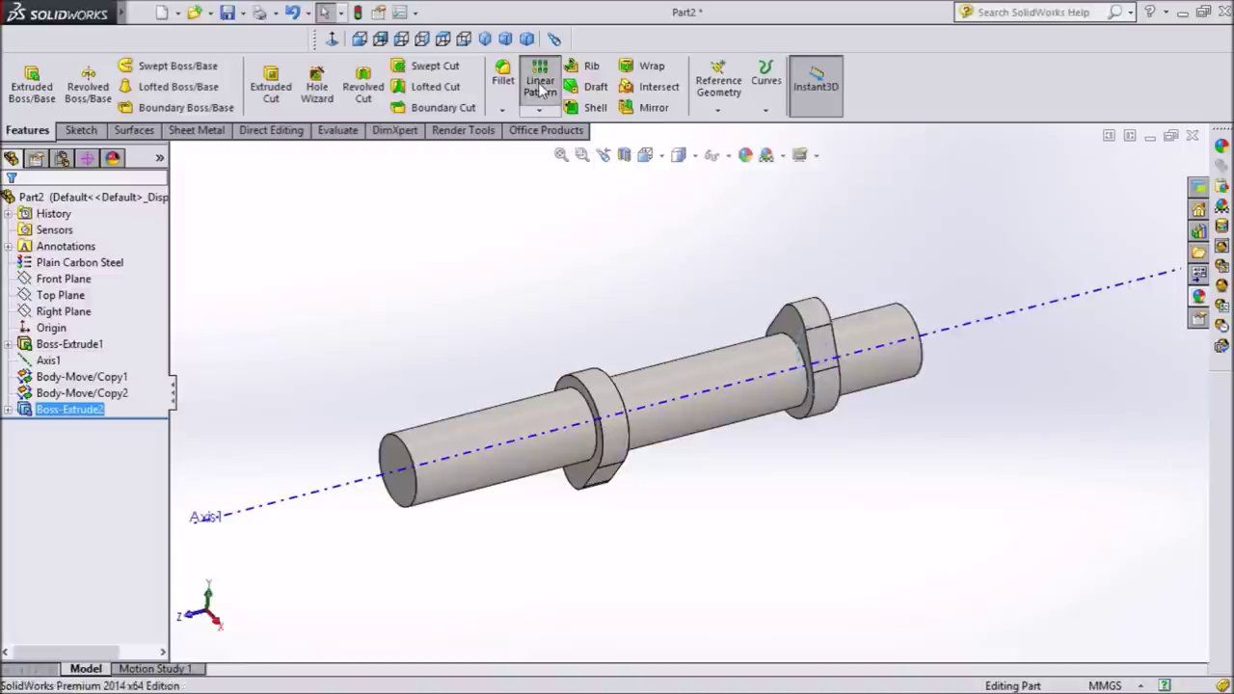
Set the linear pattern along Axis1, reversed, with 146.05 mm spacing and 3 instances
{"action": "scroll", "coordinate": [590, 192], "scroll_direction": "up", "scroll_amount": 3}
{"action": "mouse_move", "coordinate": [569, 279]}
{"action": "middle_mouse_down"}
{"action": "mouse_move", "coordinate": [575, 313]}
{"action": "mouse_move", "coordinate": [550, 331]}
{"action": "middle_mouse_up"}
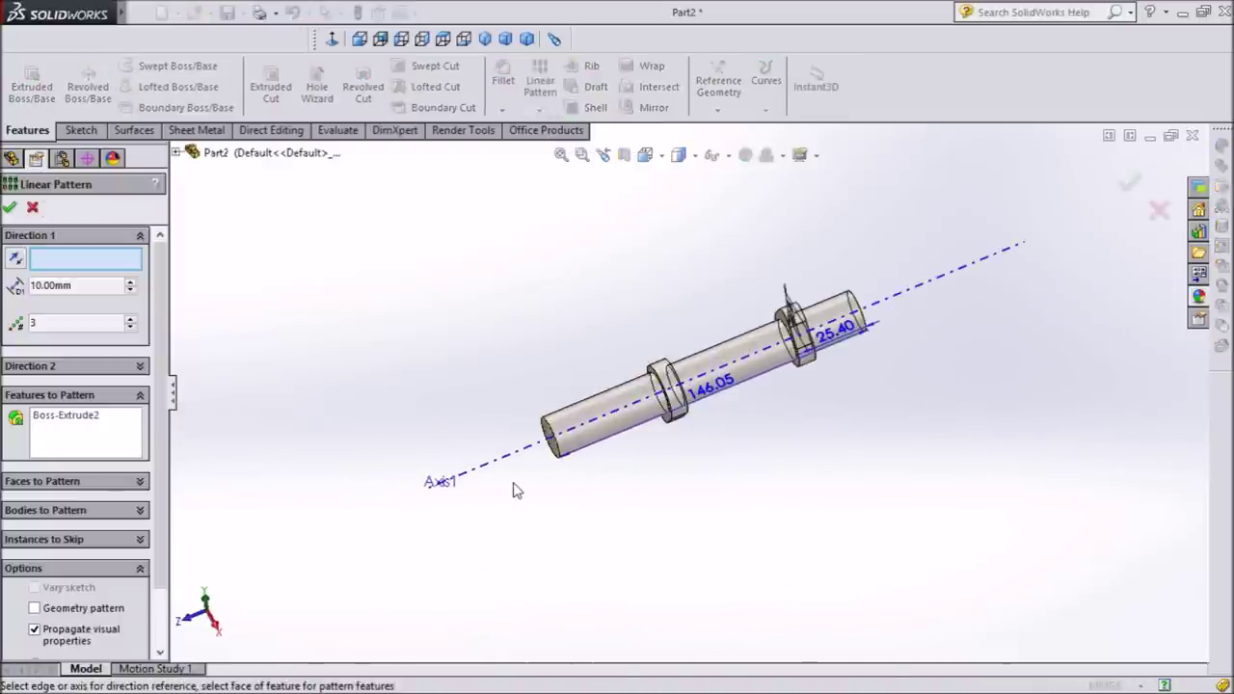
{"action": "scroll", "coordinate": [520, 494], "scroll_direction": "down", "scroll_amount": 2}
{"action": "scroll", "coordinate": [637, 410], "scroll_direction": "down", "scroll_amount": 1}
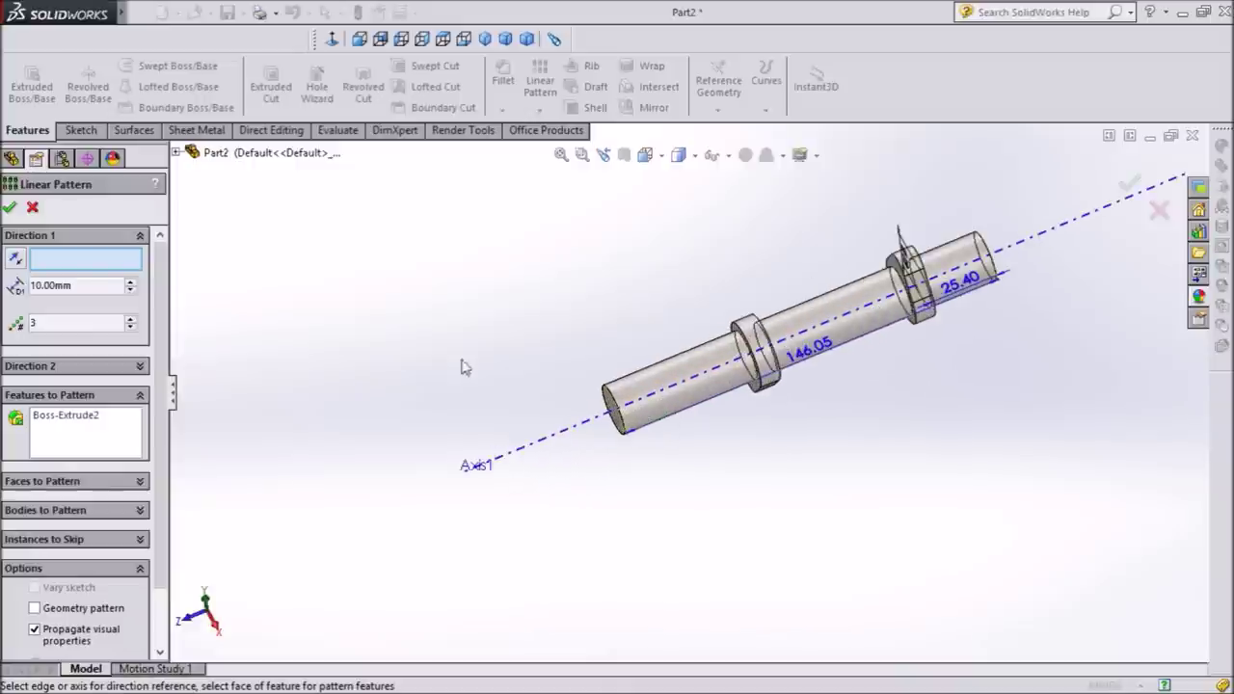
{"action": "left_click", "coordinate": [520, 457]}
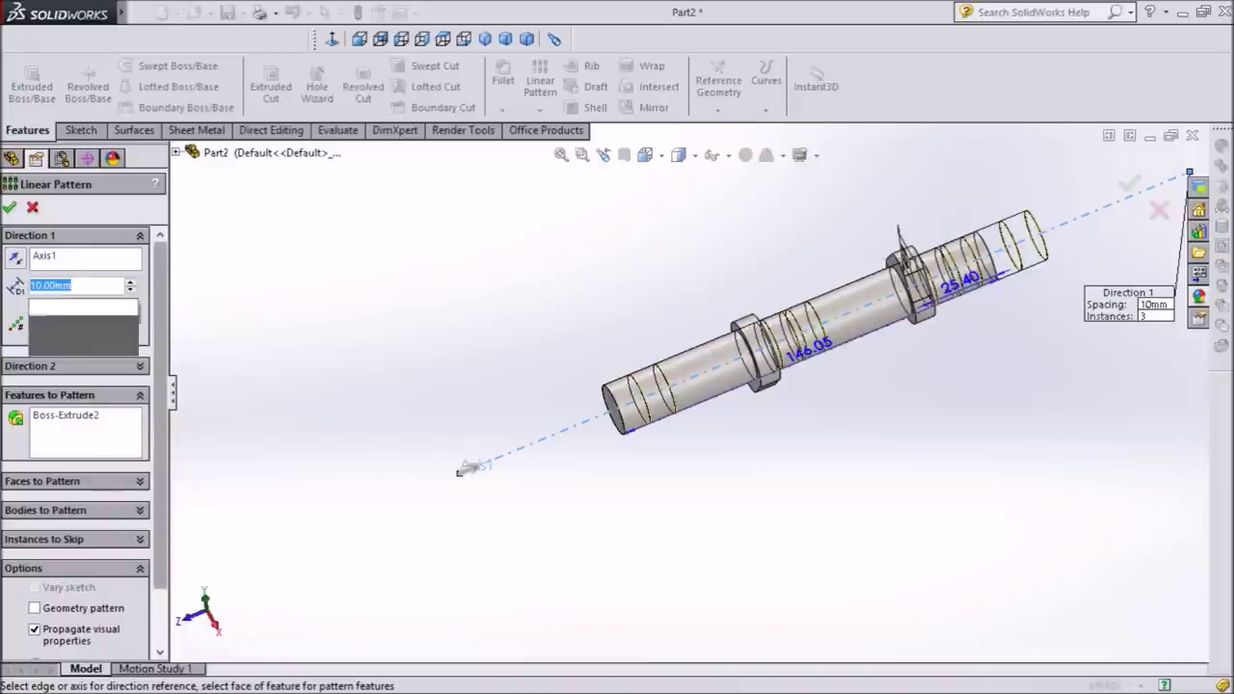
{"action": "type", "text": "146.05"}
{"action": "key", "text": "Return"}
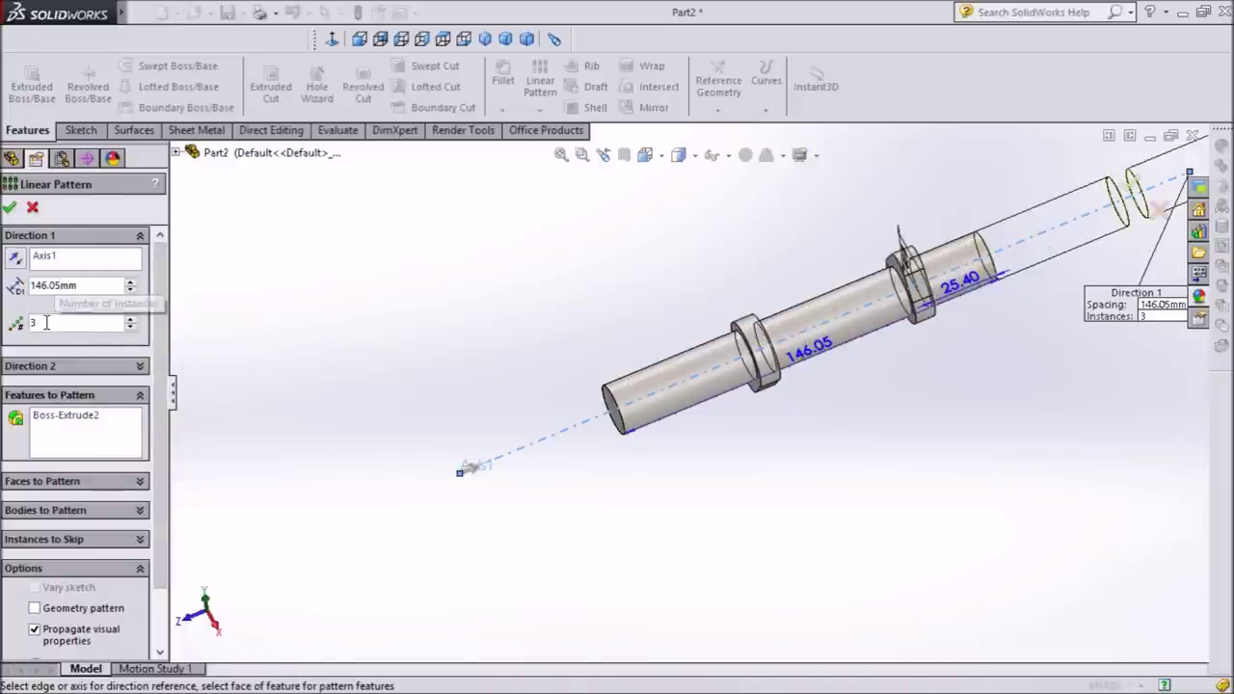
{"action": "left_click_drag", "start_coordinate": [47, 323], "coordinate": [18, 319]}
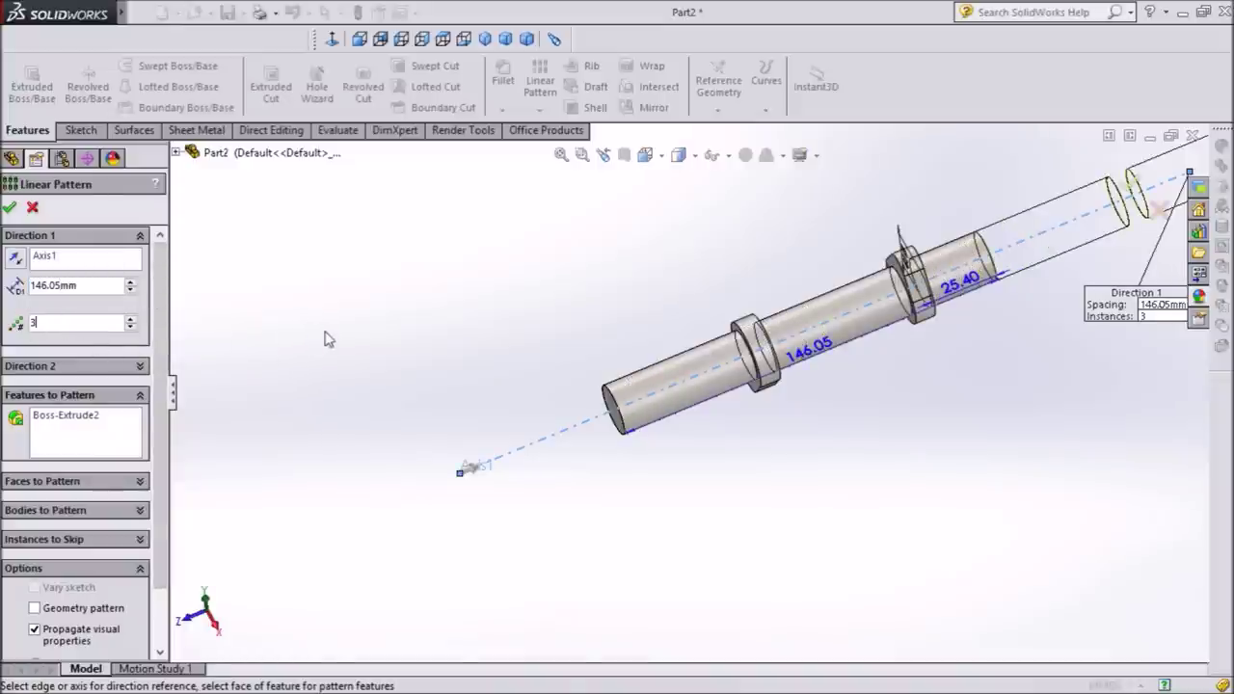
{"action": "left_click", "coordinate": [15, 256]}
Pattern the Boss-Extrude2 body and confirm the linear pattern
{"action": "middle_click_drag", "start_coordinate": [308, 318], "coordinate": [397, 348]}
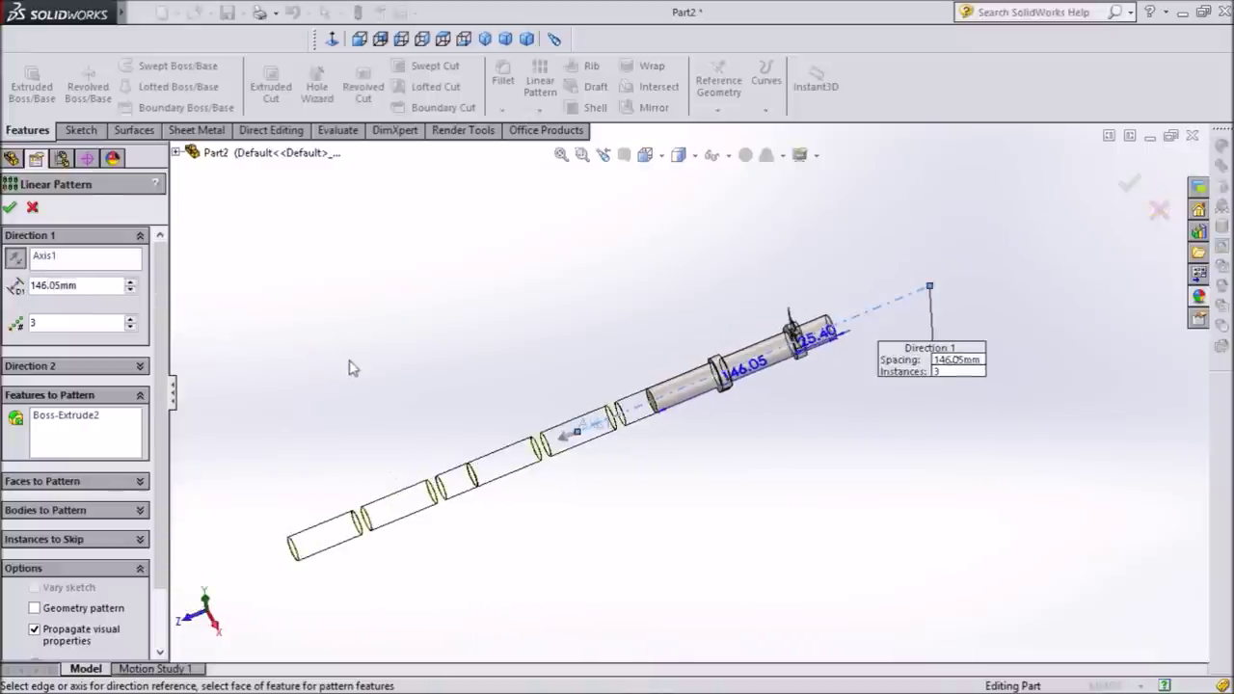
{"action": "middle_click_drag", "start_coordinate": [397, 348], "coordinate": [401, 330]}
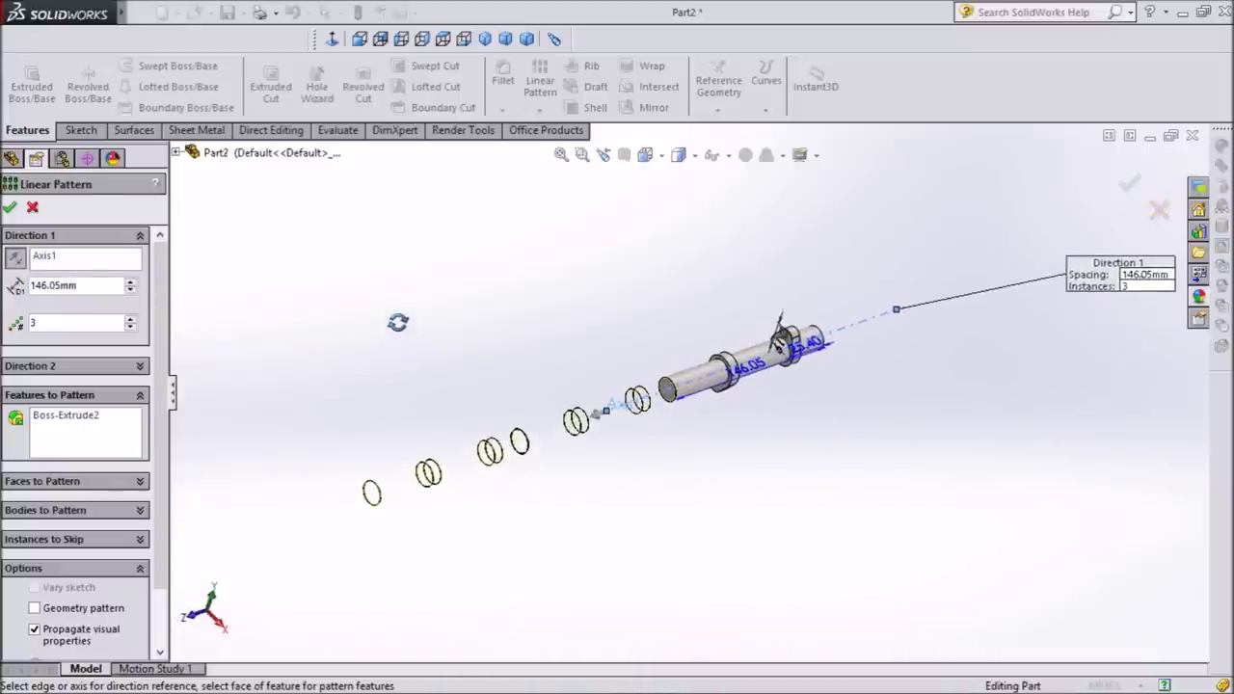
{"action": "scroll", "coordinate": [556, 408], "scroll_direction": "down", "scroll_amount": 2}
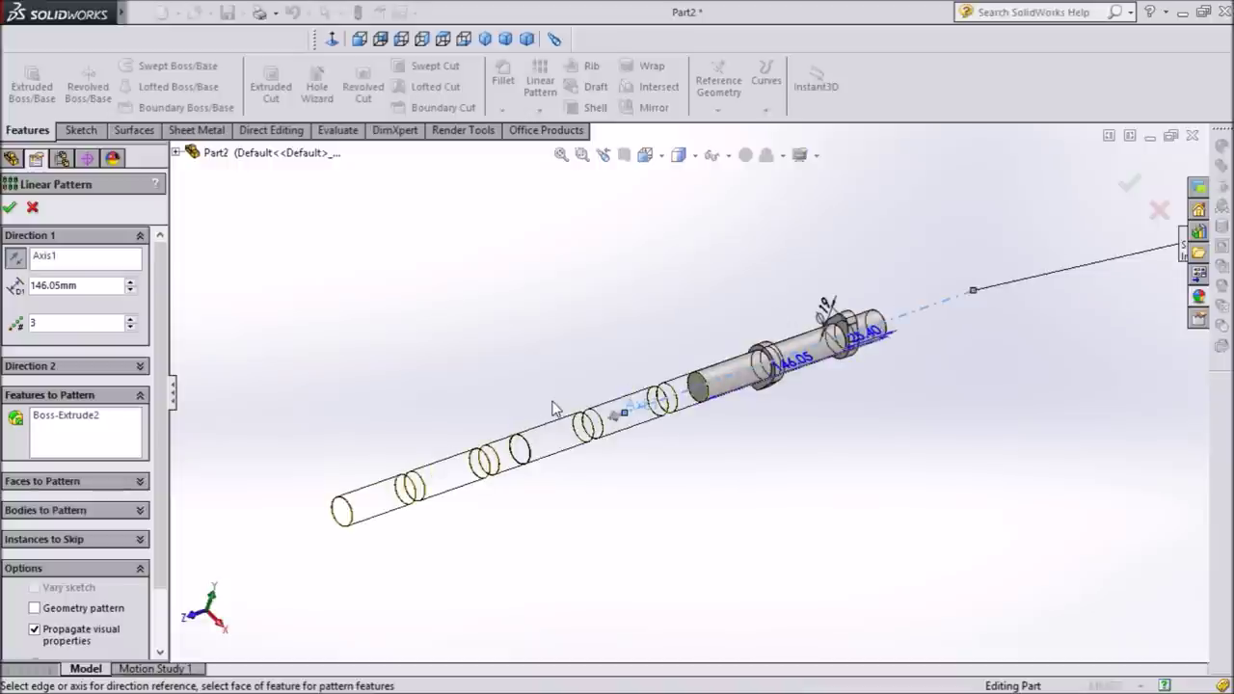
{"action": "scroll", "coordinate": [556, 409], "scroll_direction": "down", "scroll_amount": 1}
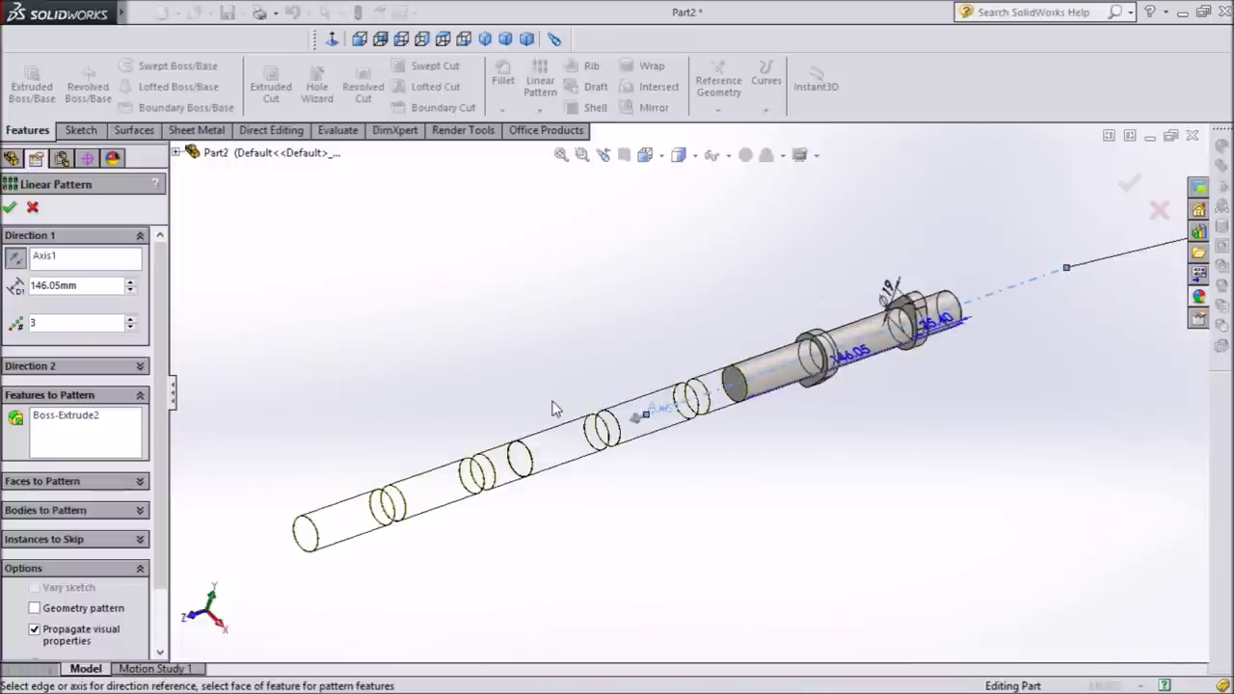
{"action": "left_click", "coordinate": [75, 511]}
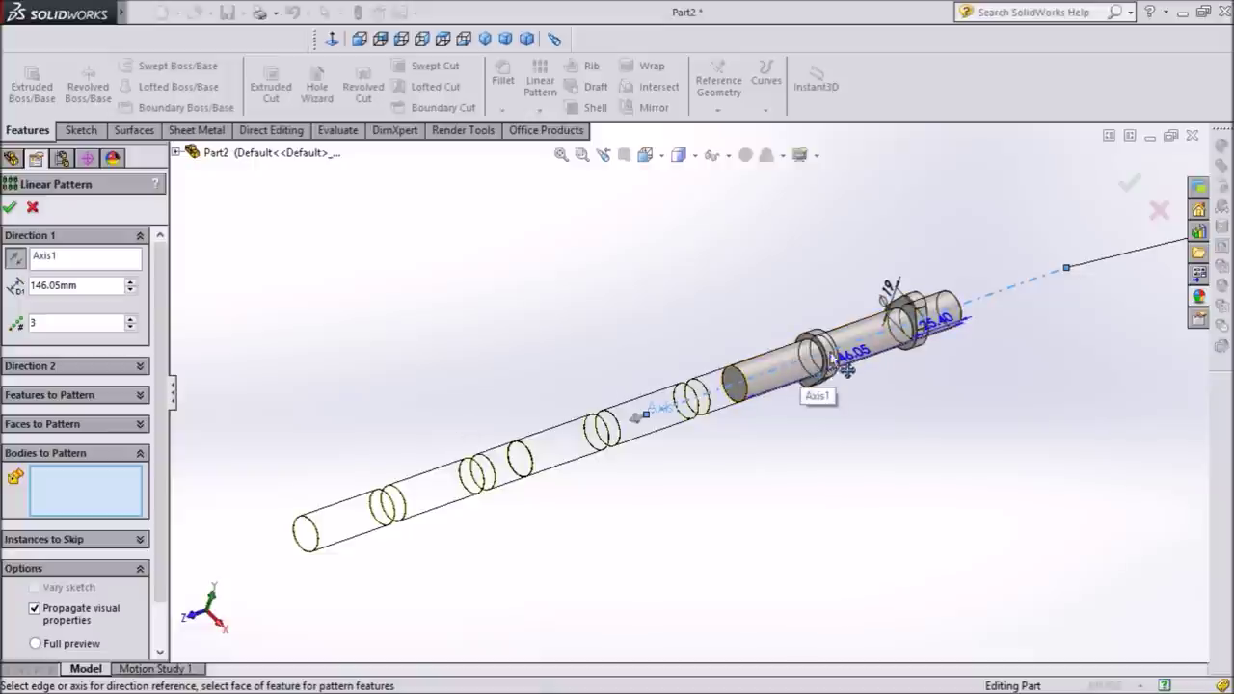
{"action": "left_click", "coordinate": [872, 351]}
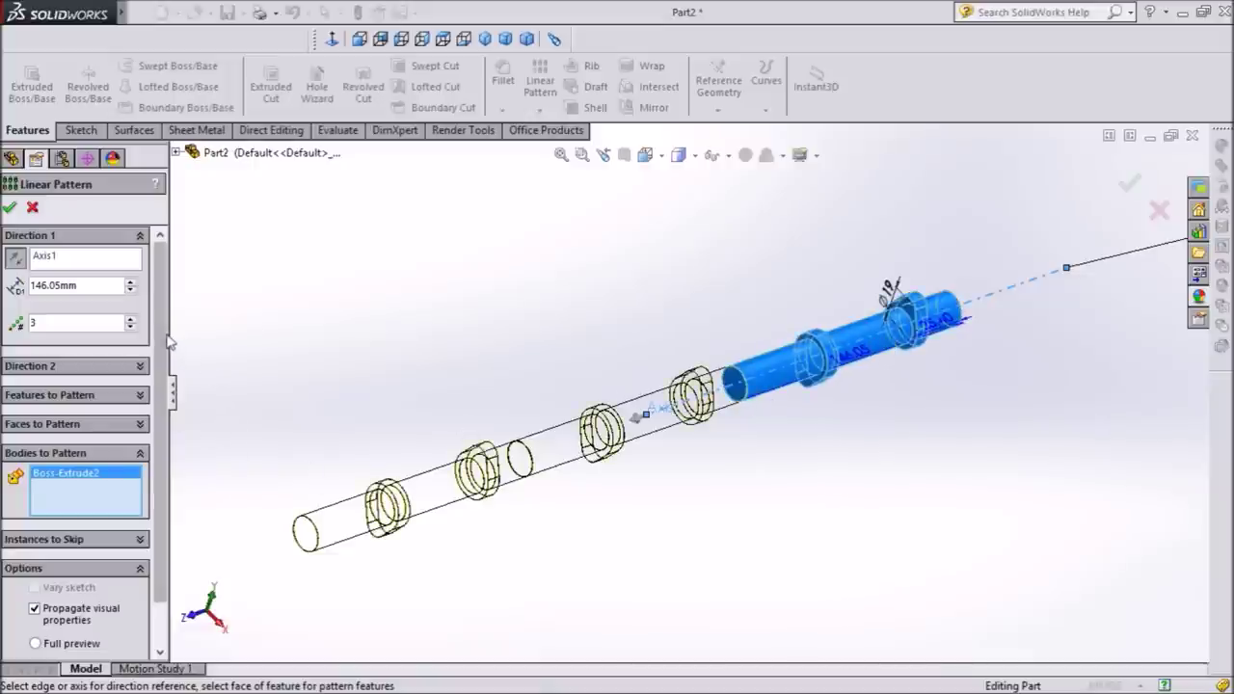
{"action": "left_click", "coordinate": [10, 210]}
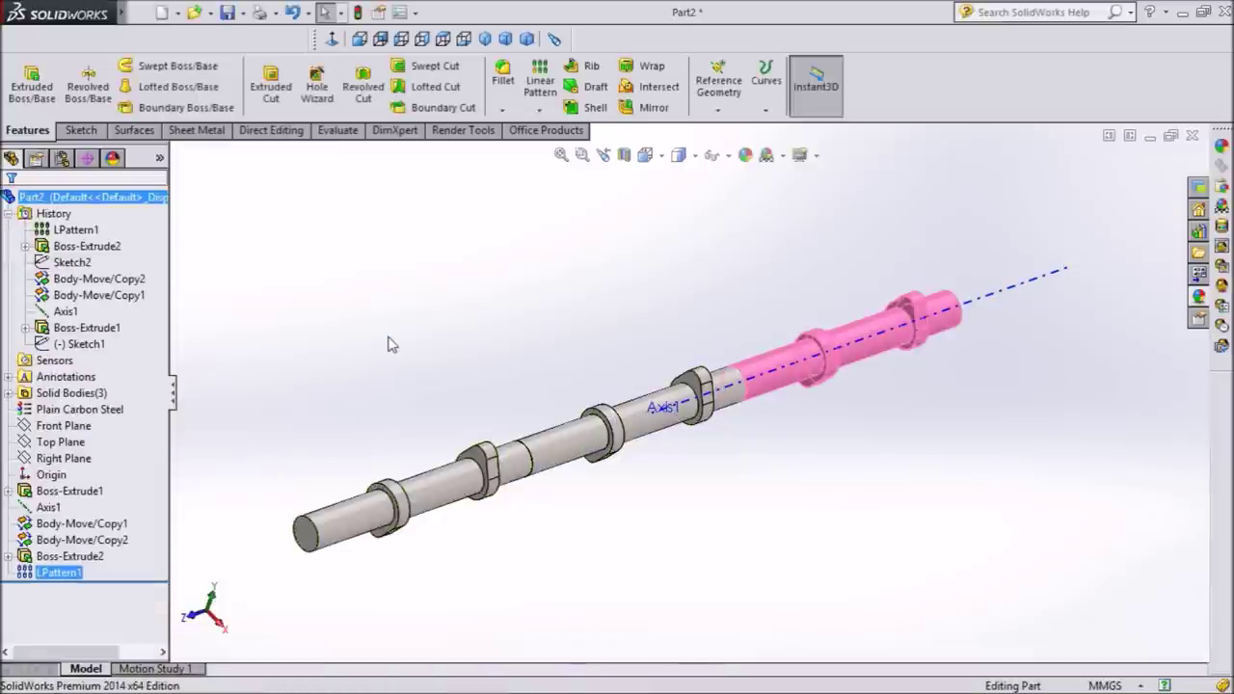
{"action": "left_click", "coordinate": [444, 347]}
{"action": "mouse_move", "coordinate": [460, 384]}
{"action": "middle_mouse_down"}
{"action": "mouse_move", "coordinate": [771, 450]}
{"action": "mouse_move", "coordinate": [623, 468]}
{"action": "mouse_move", "coordinate": [600, 399]}
{"action": "mouse_move", "coordinate": [546, 353]}
{"action": "mouse_move", "coordinate": [438, 450]}
{"action": "mouse_move", "coordinate": [430, 511]}
{"action": "mouse_move", "coordinate": [395, 554]}
{"action": "mouse_move", "coordinate": [377, 543]}
{"action": "middle_mouse_up"}
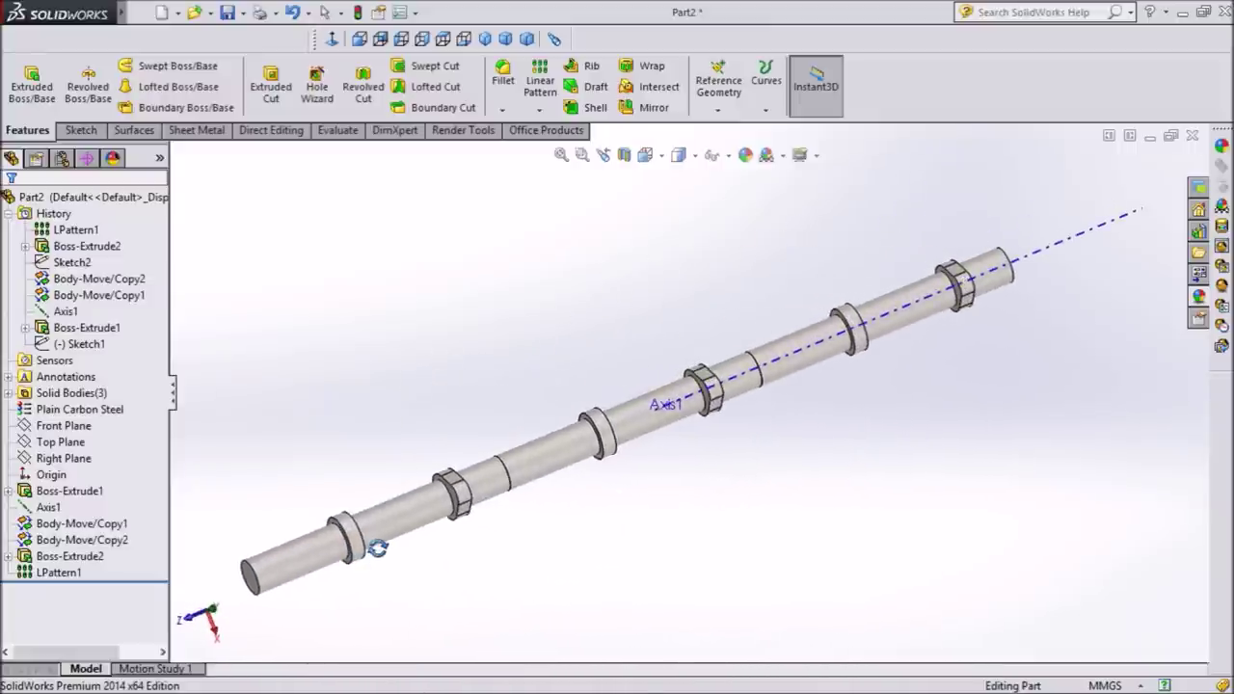
{"action": "left_click", "coordinate": [526, 38]}
{"action": "left_click", "coordinate": [487, 39]}
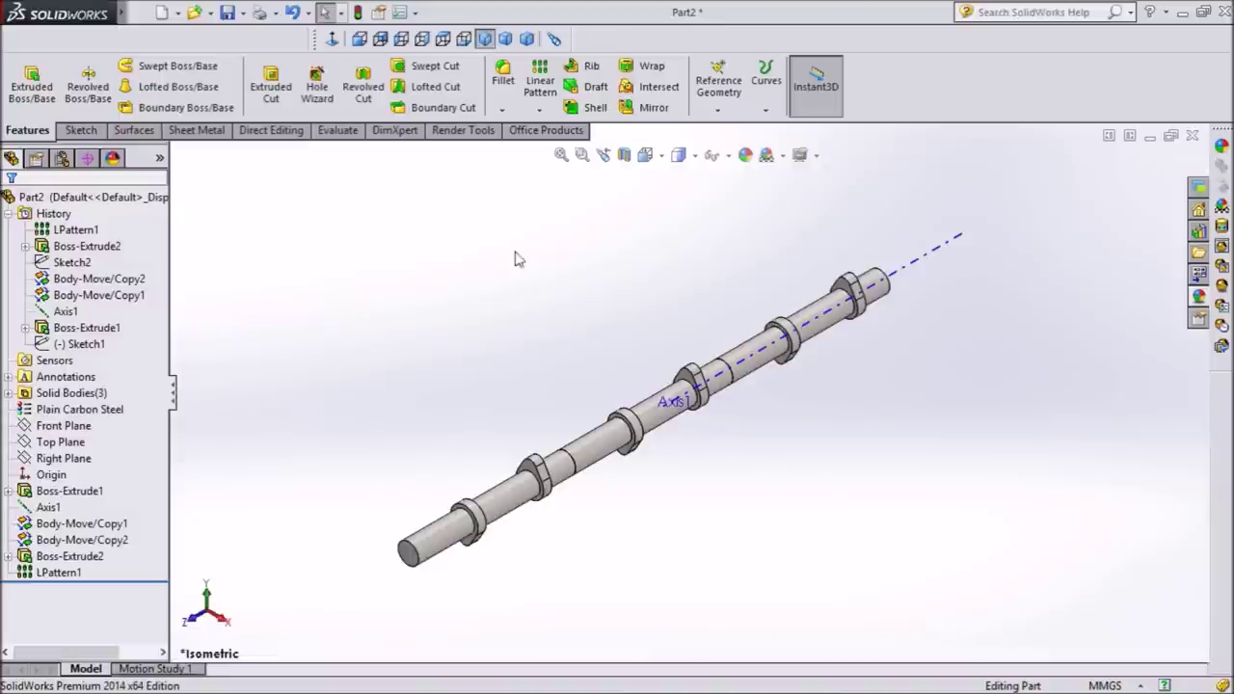
{"action": "scroll", "coordinate": [663, 469], "scroll_direction": "down", "scroll_amount": 2}
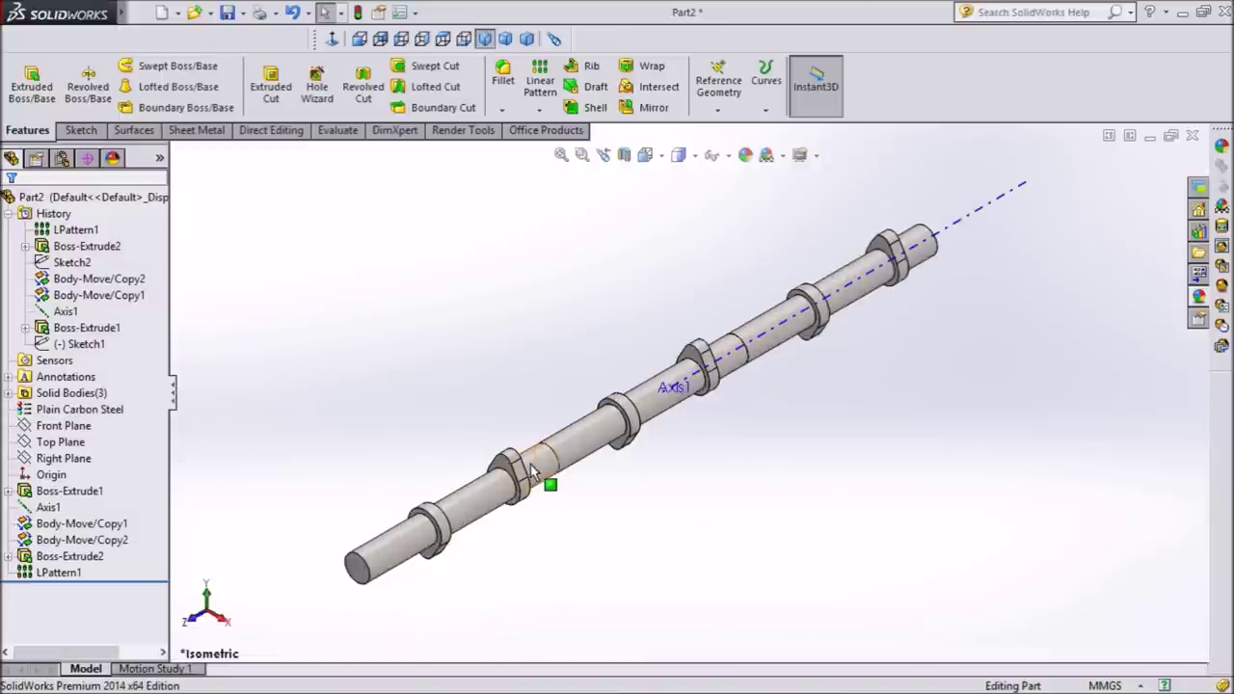
{"action": "scroll", "coordinate": [651, 404], "scroll_direction": "down", "scroll_amount": 2}
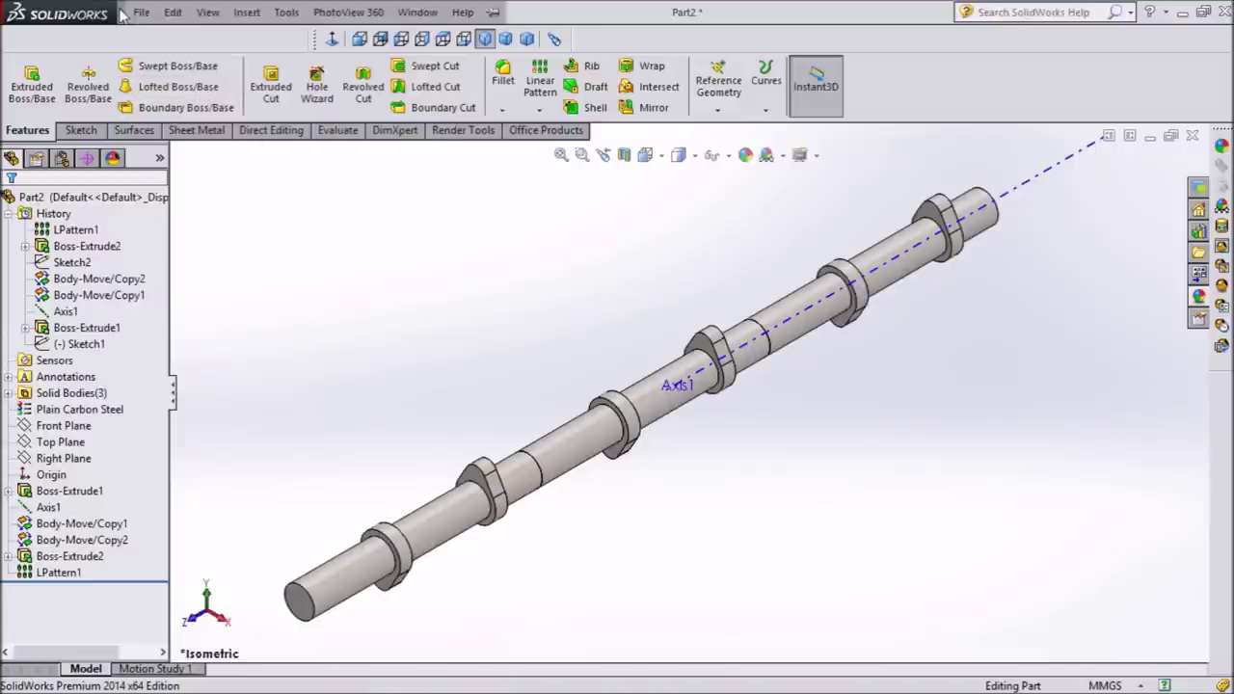
Rotate the middle patterned section LPattern1[1] -120° about Axis1 with Move/Copy Body
{"action": "left_click", "coordinate": [141, 11]}
{"action": "left_click", "coordinate": [241, 13]}
{"action": "mouse_move", "coordinate": [277, 154]}
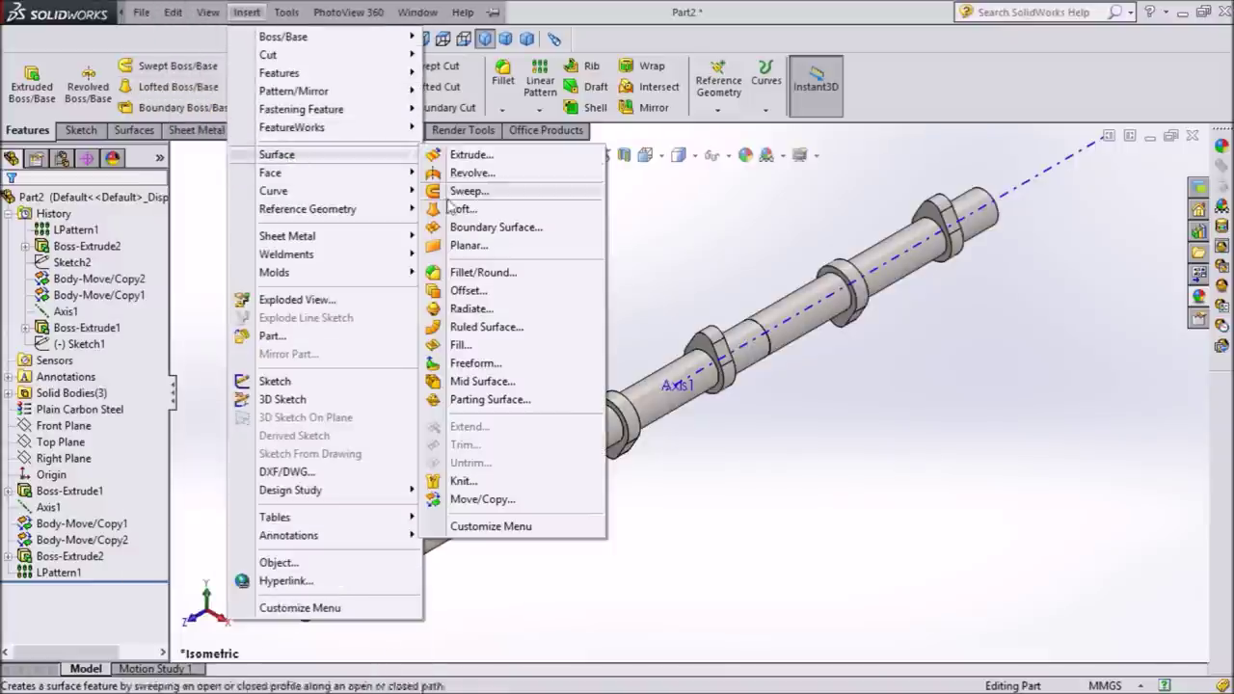
{"action": "left_click", "coordinate": [468, 498]}
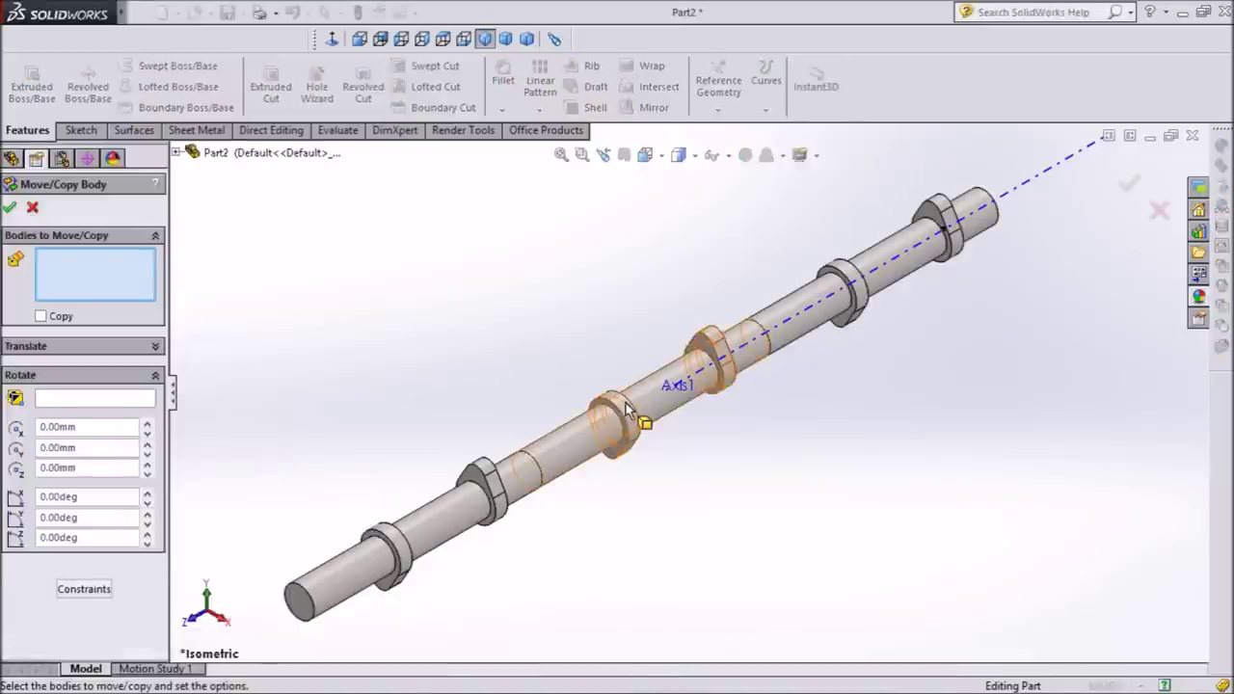
{"action": "left_click", "coordinate": [651, 403]}
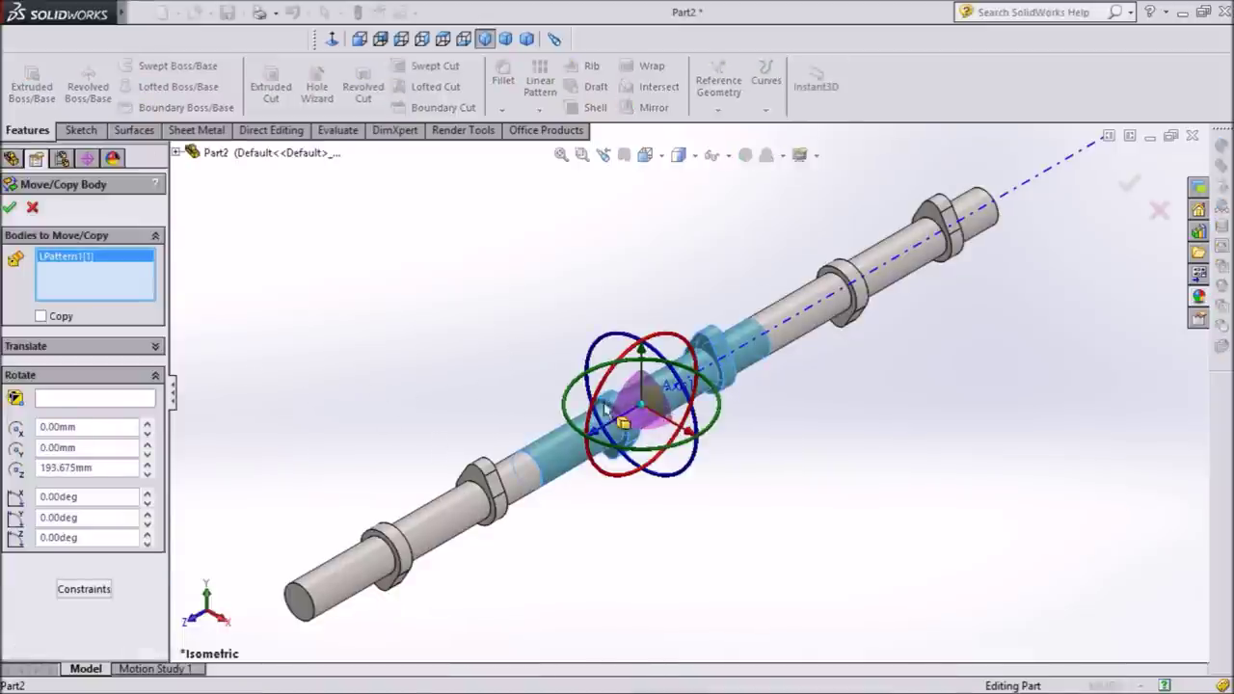
{"action": "left_click", "coordinate": [68, 399]}
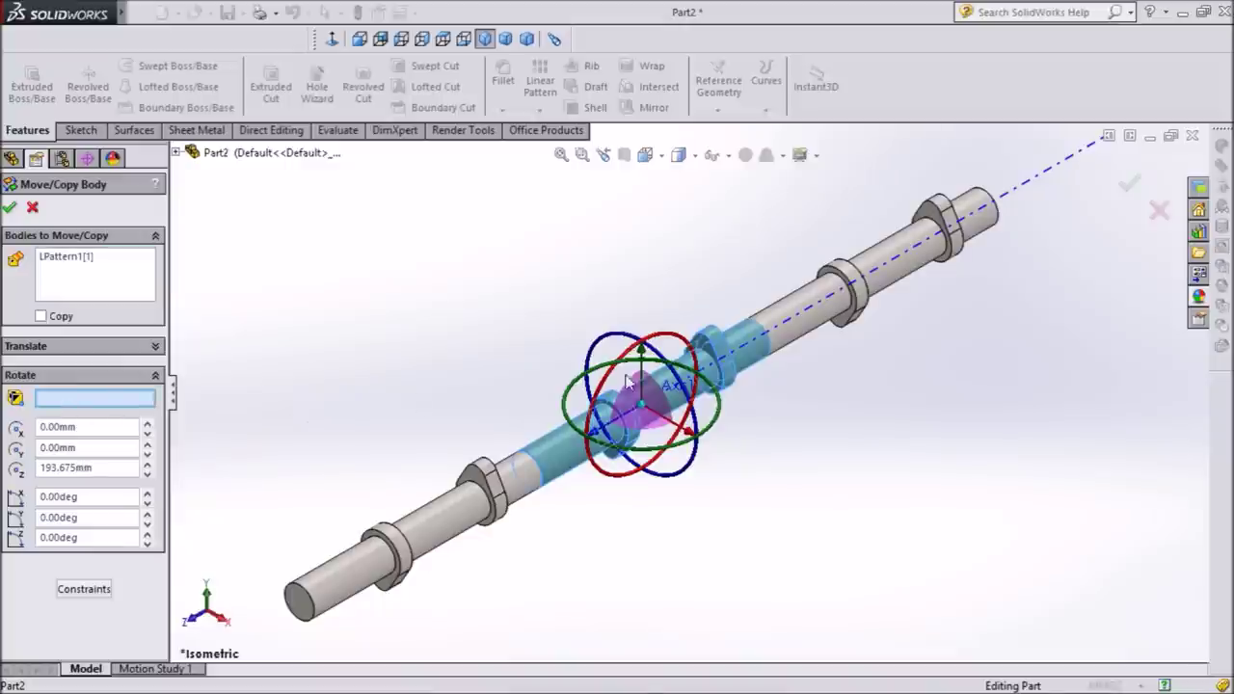
{"action": "left_click", "coordinate": [817, 306]}
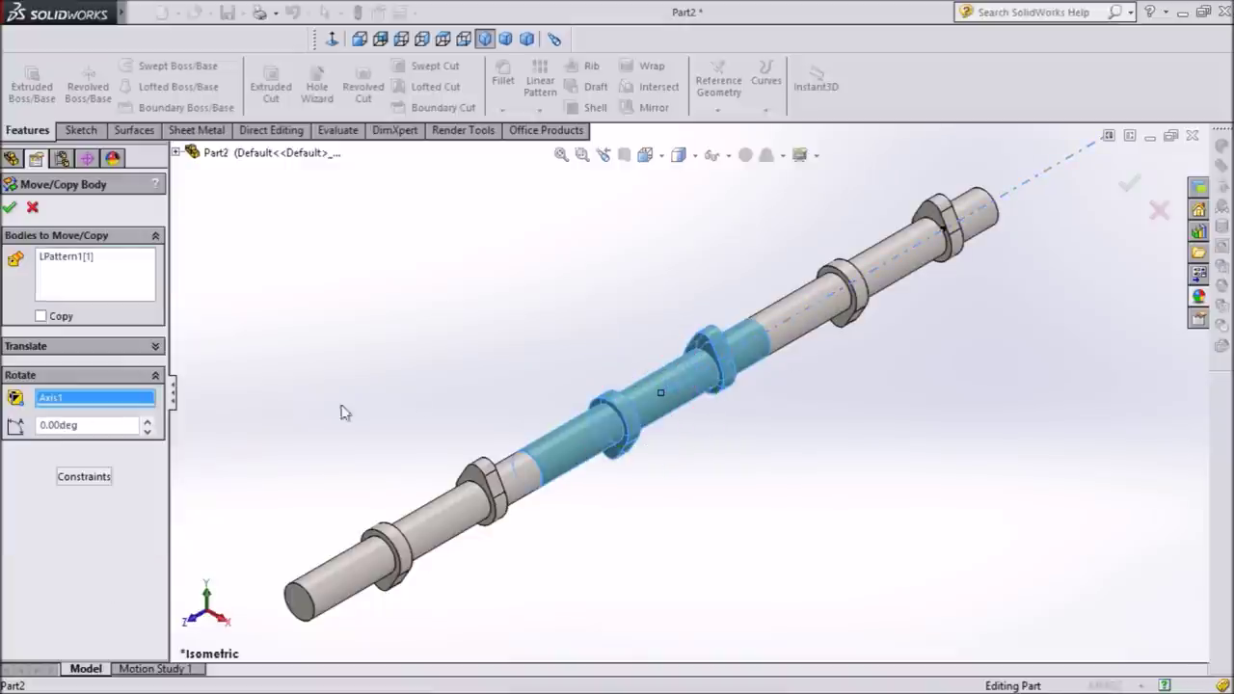
{"action": "left_click", "coordinate": [86, 427]}
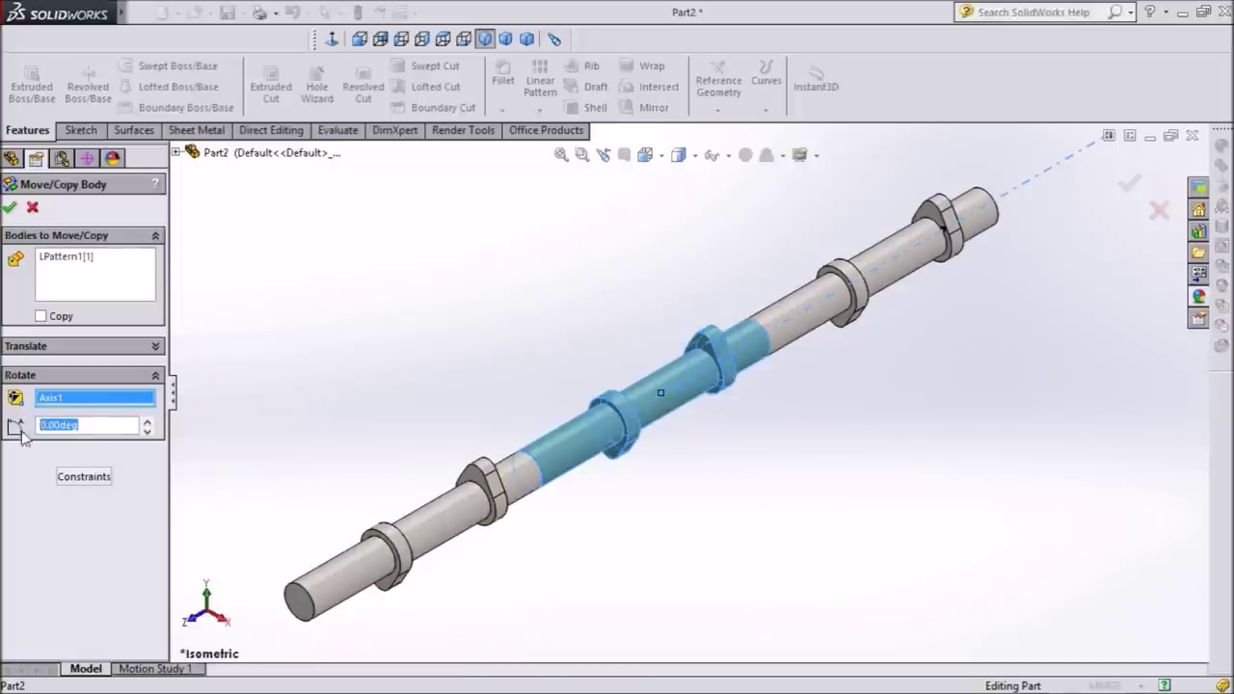
{"action": "type", "text": "-120"}
{"action": "key", "text": "Return"}
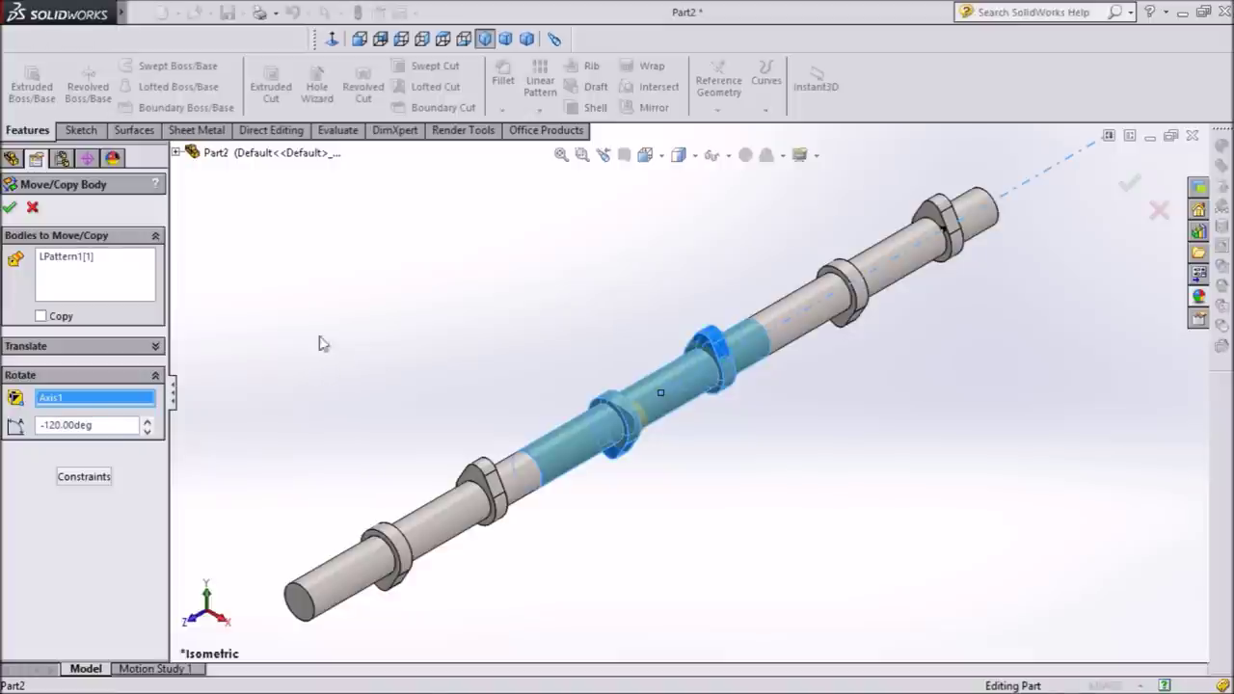
{"action": "left_click", "coordinate": [7, 210]}
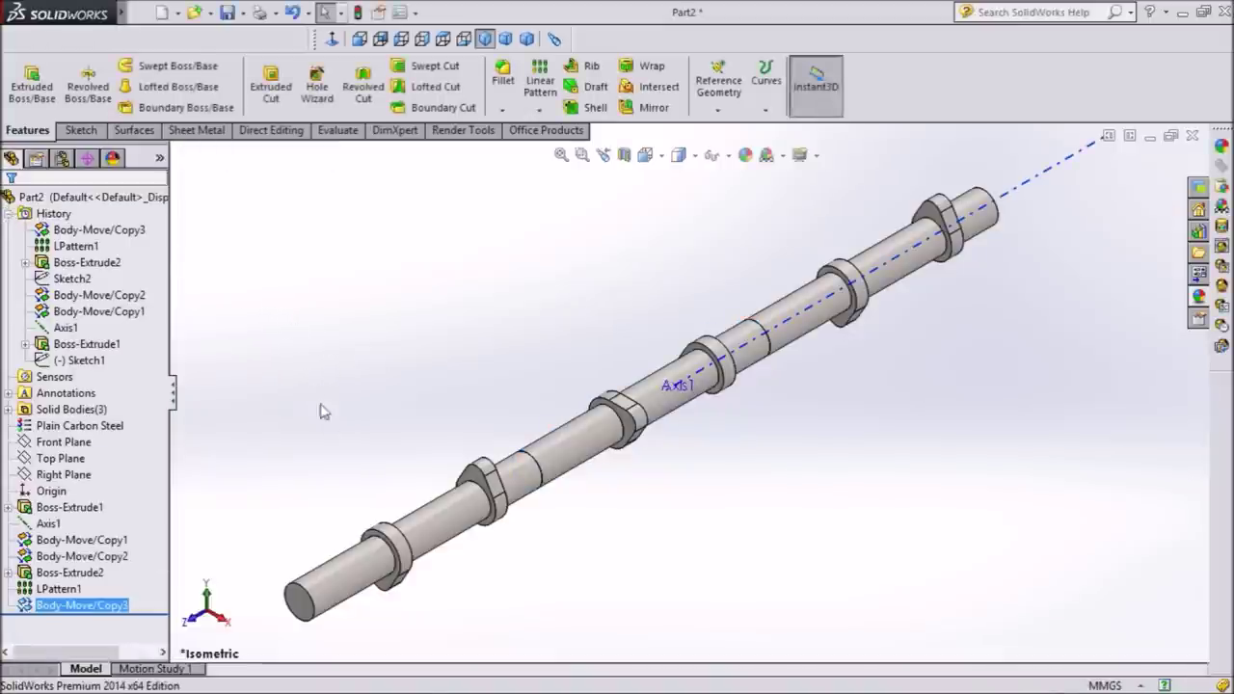
{"action": "mouse_move", "coordinate": [59, 12]}
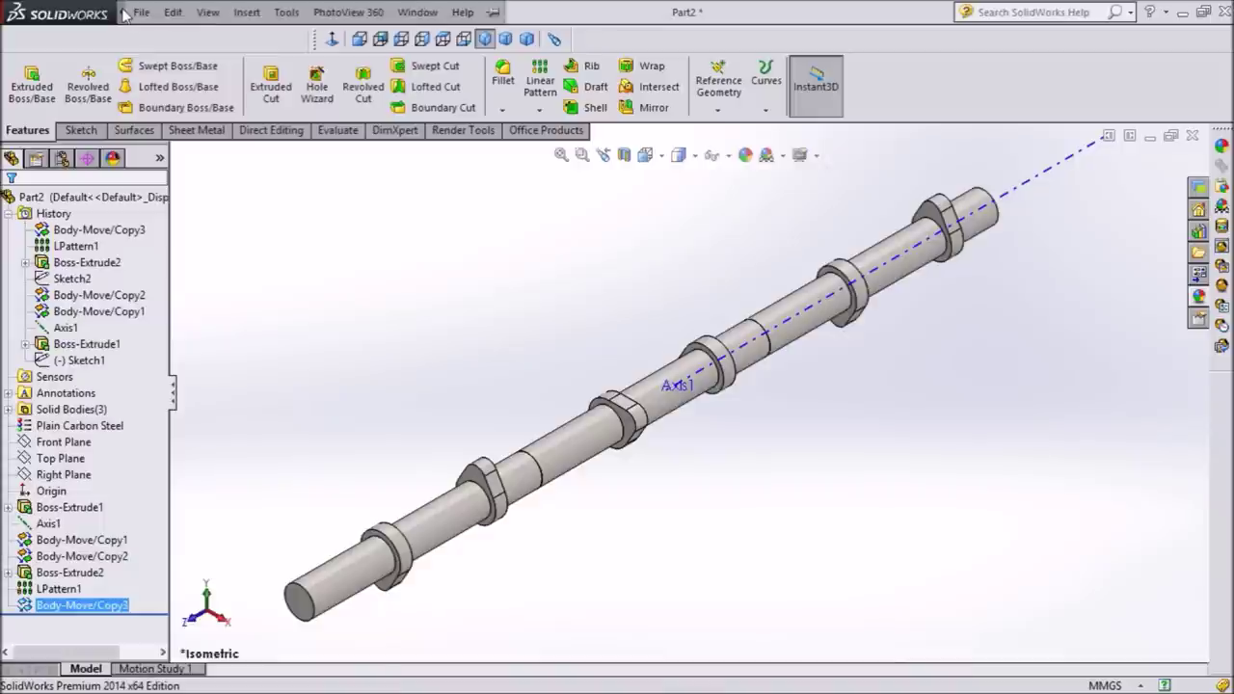
{"action": "left_click", "coordinate": [208, 11]}
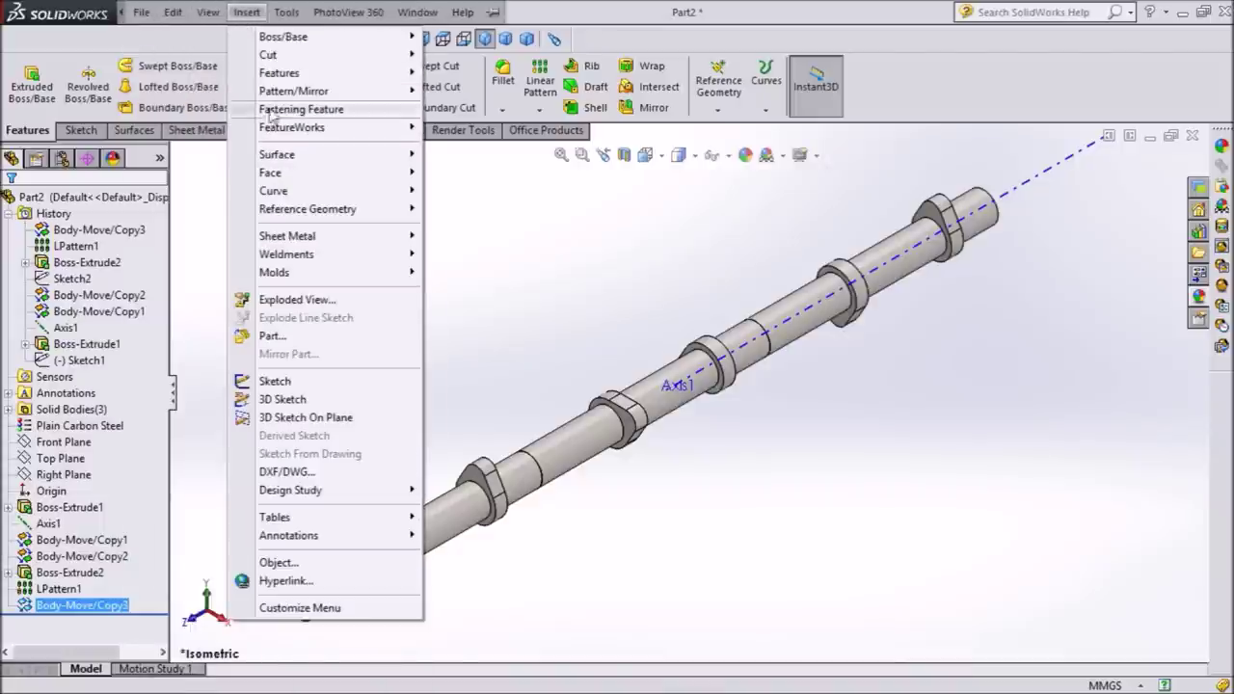
Rotate the end patterned section LPattern1[2] -240° about Axis1
{"action": "mouse_move", "coordinate": [277, 154]}
{"action": "left_click", "coordinate": [485, 501]}
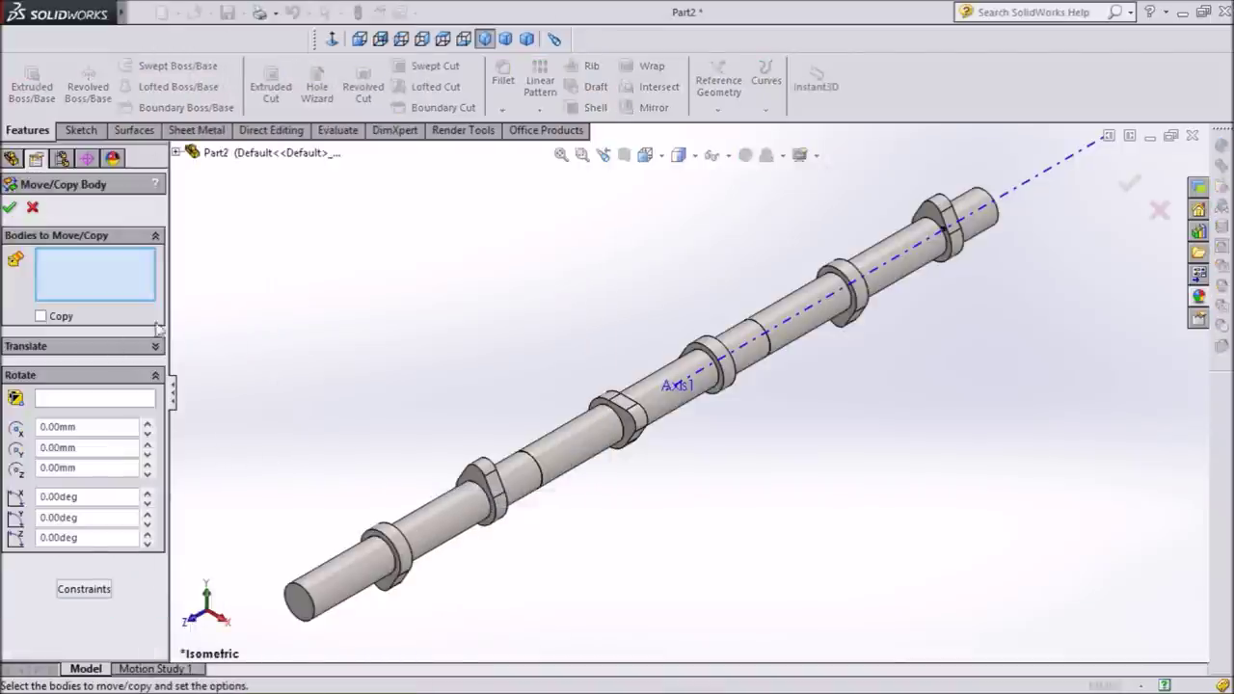
{"action": "left_click", "coordinate": [458, 512]}
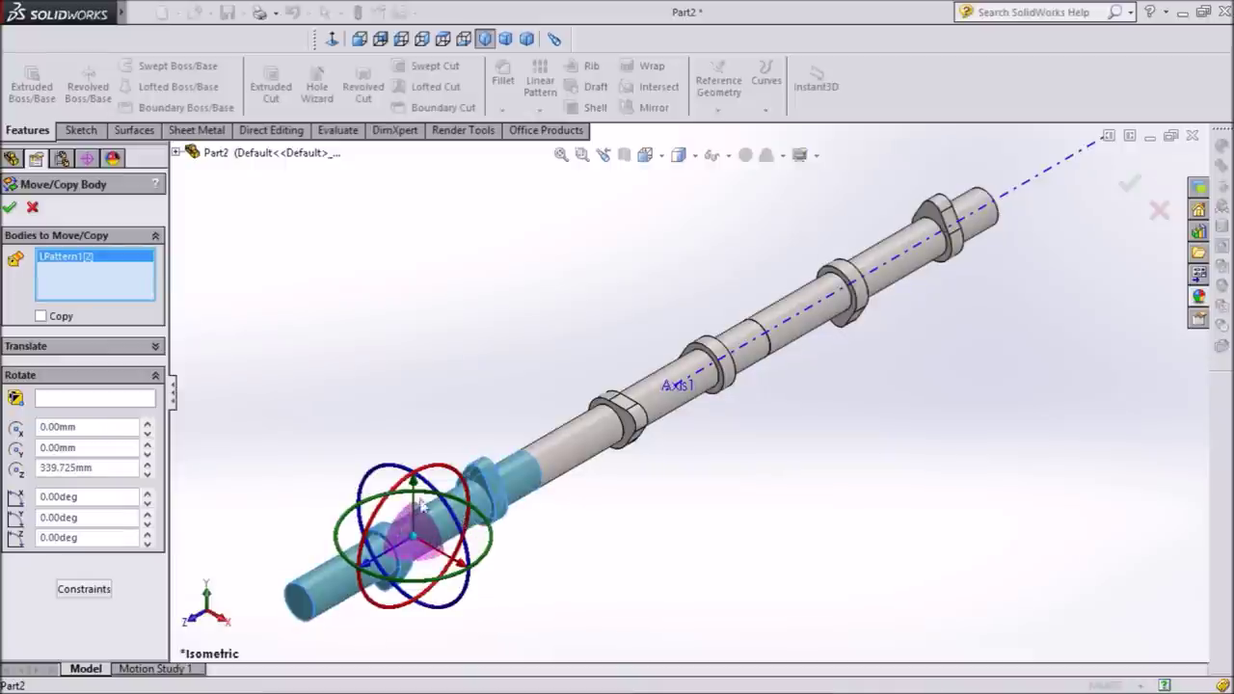
{"action": "left_click", "coordinate": [67, 407]}
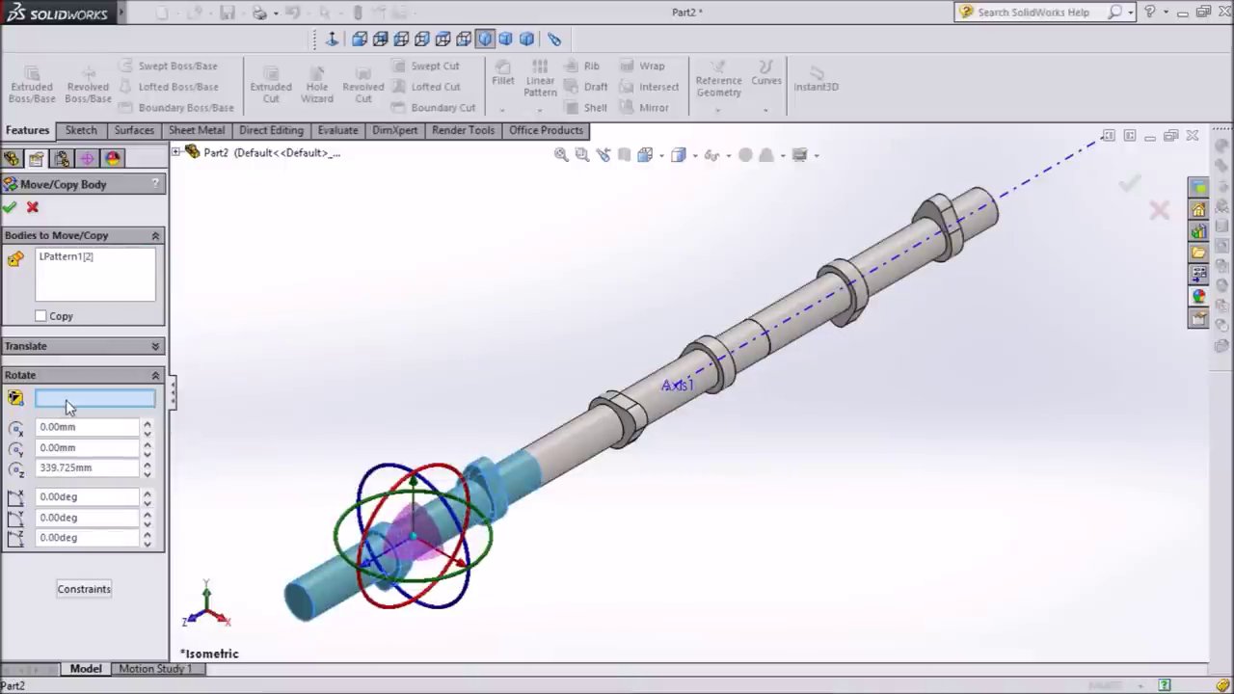
{"action": "left_click", "coordinate": [738, 355]}
{"action": "left_click_drag", "start_coordinate": [83, 424], "coordinate": [63, 424]}
{"action": "type", "text": "-240"}
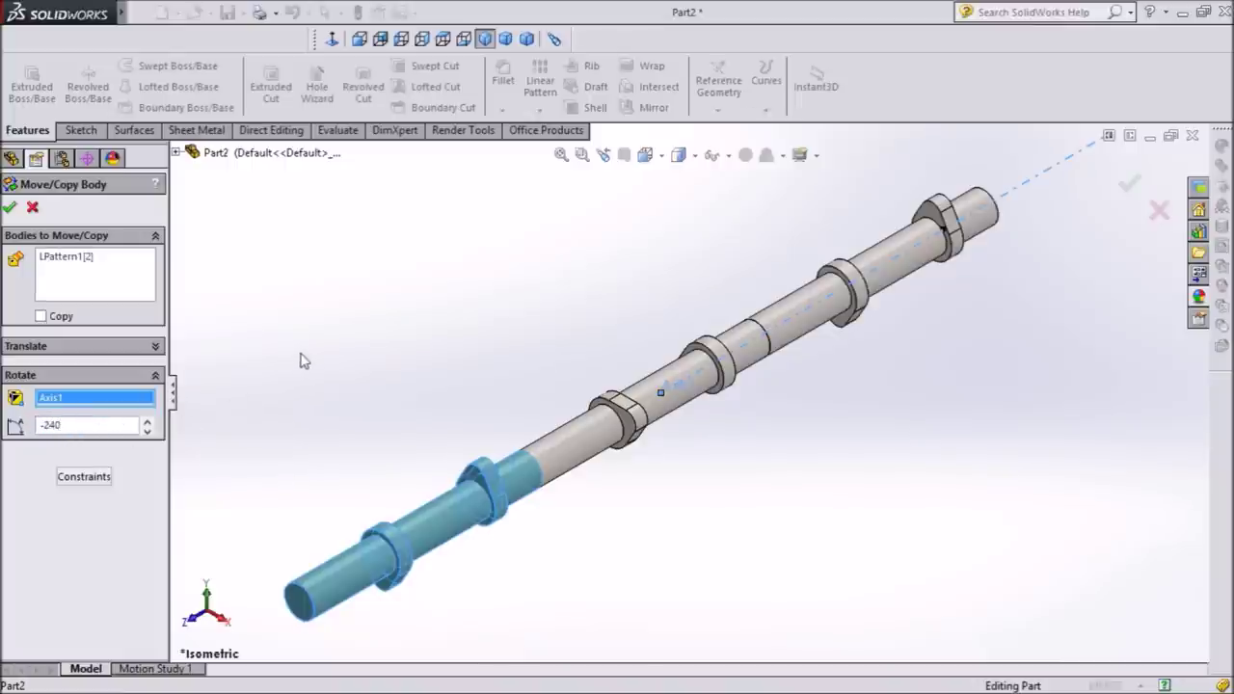
{"action": "key", "text": "Return"}
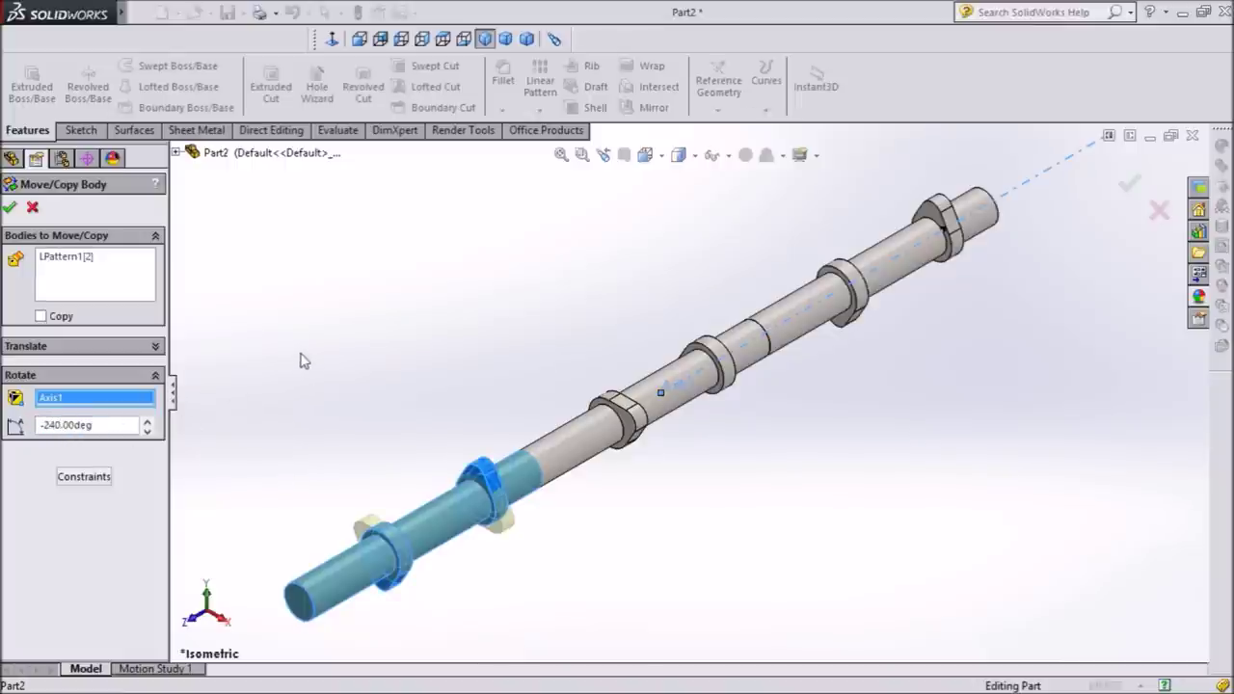
{"action": "scroll", "coordinate": [390, 545], "scroll_direction": "down", "scroll_amount": 2}
{"action": "scroll", "coordinate": [445, 561], "scroll_direction": "down", "scroll_amount": 2}
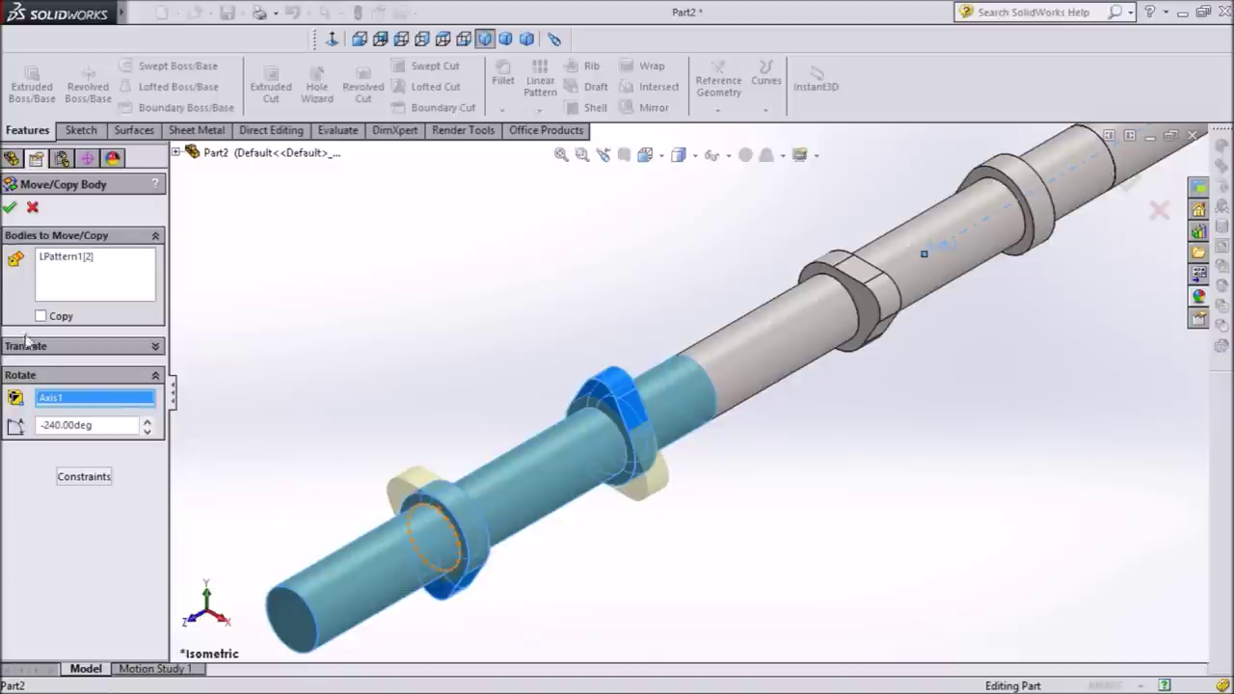
{"action": "left_click", "coordinate": [9, 209]}
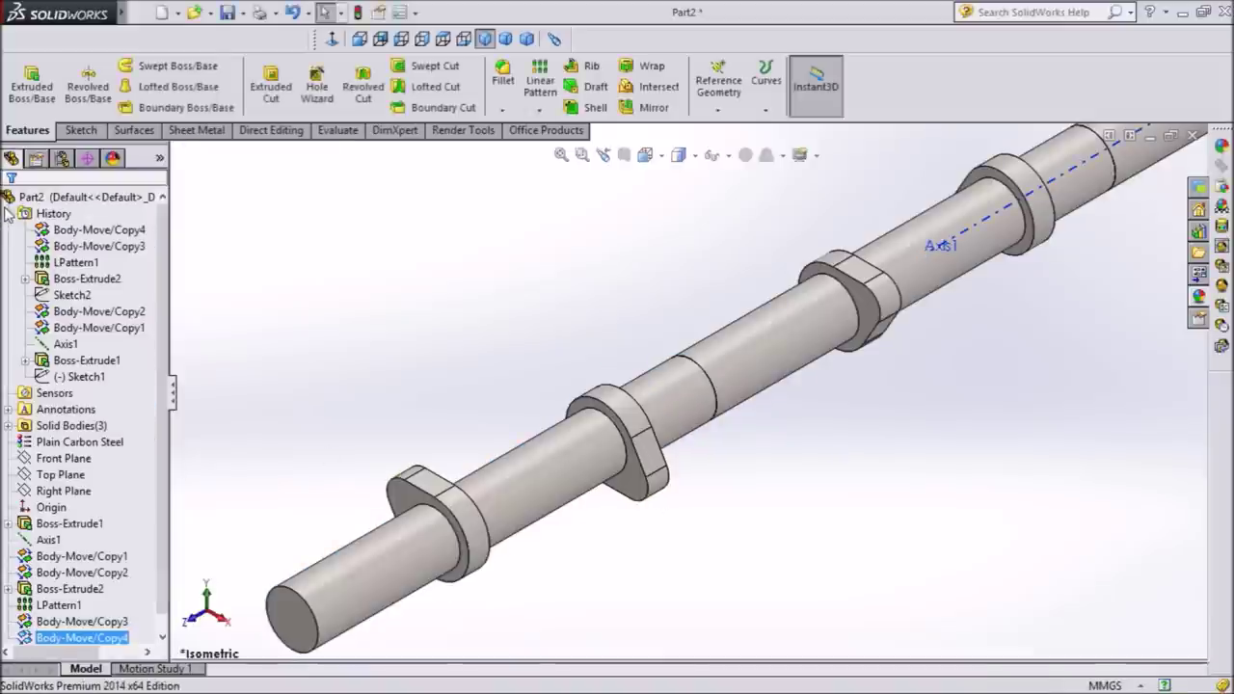
{"action": "scroll", "coordinate": [391, 336], "scroll_direction": "up", "scroll_amount": 2}
{"action": "scroll", "coordinate": [392, 337], "scroll_direction": "up", "scroll_amount": 1}
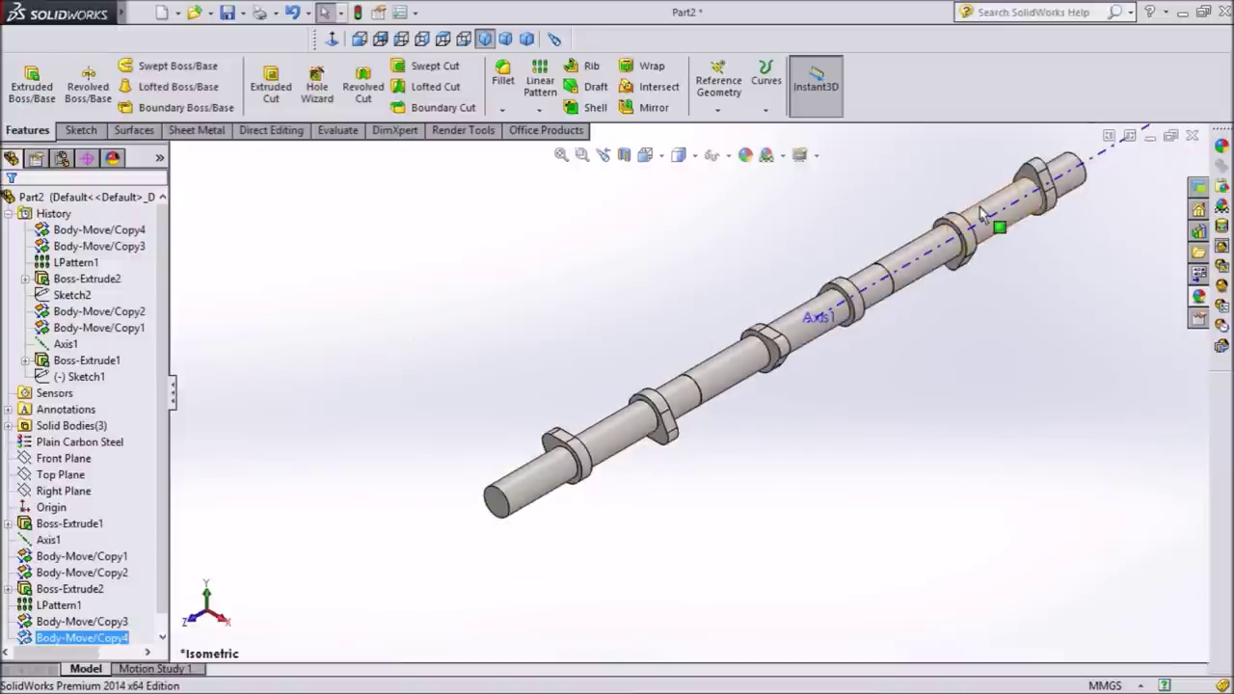
{"action": "scroll", "coordinate": [982, 214], "scroll_direction": "down", "scroll_amount": 1}
{"action": "mouse_move", "coordinate": [717, 244]}
{"action": "middle_mouse_down"}
{"action": "mouse_move", "coordinate": [743, 237]}
{"action": "mouse_move", "coordinate": [777, 196]}
{"action": "mouse_move", "coordinate": [862, 256]}
{"action": "mouse_move", "coordinate": [958, 377]}
{"action": "mouse_move", "coordinate": [1011, 495]}
{"action": "mouse_move", "coordinate": [891, 526]}
{"action": "mouse_move", "coordinate": [733, 482]}
{"action": "mouse_move", "coordinate": [662, 495]}
{"action": "mouse_move", "coordinate": [662, 575]}
{"action": "mouse_move", "coordinate": [644, 611]}
{"action": "middle_mouse_up"}
{"action": "mouse_move", "coordinate": [607, 240]}
{"action": "middle_mouse_down"}
{"action": "mouse_move", "coordinate": [600, 262]}
{"action": "mouse_move", "coordinate": [551, 261]}
{"action": "mouse_move", "coordinate": [461, 289]}
{"action": "mouse_move", "coordinate": [556, 328]}
{"action": "middle_mouse_up"}
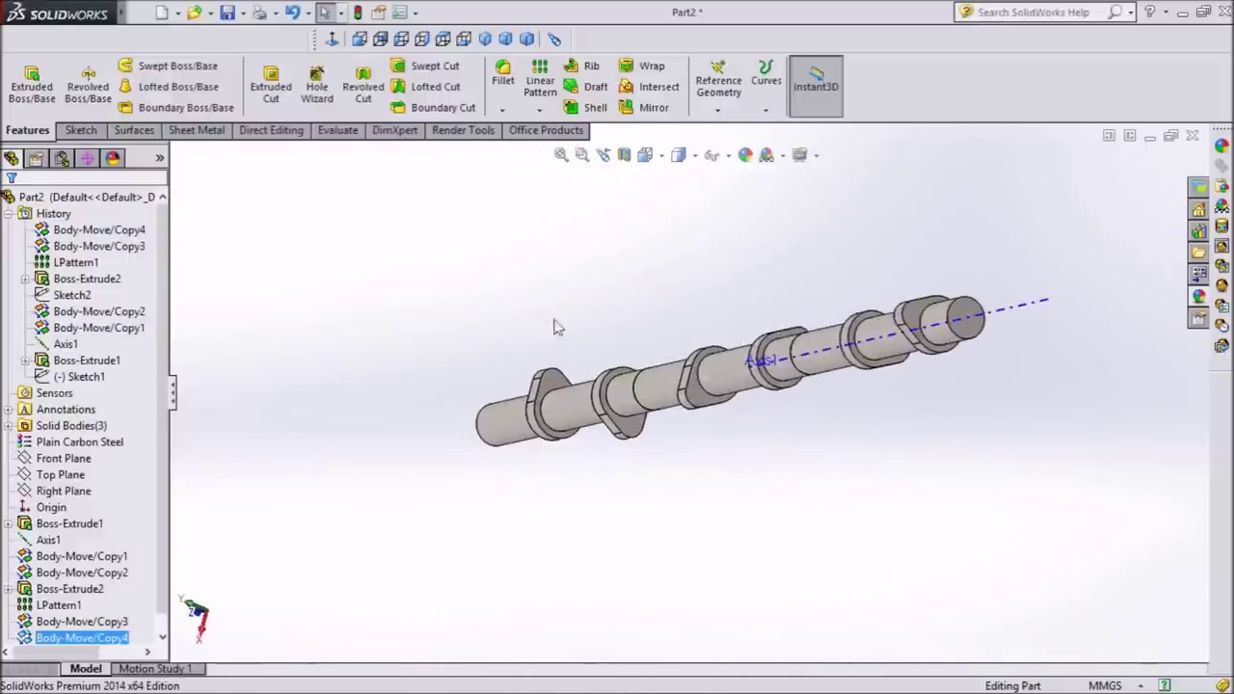
{"action": "left_click", "coordinate": [970, 330]}
{"action": "scroll", "coordinate": [954, 335], "scroll_direction": "down", "scroll_amount": 3}
{"action": "scroll", "coordinate": [887, 347], "scroll_direction": "down", "scroll_amount": 3}
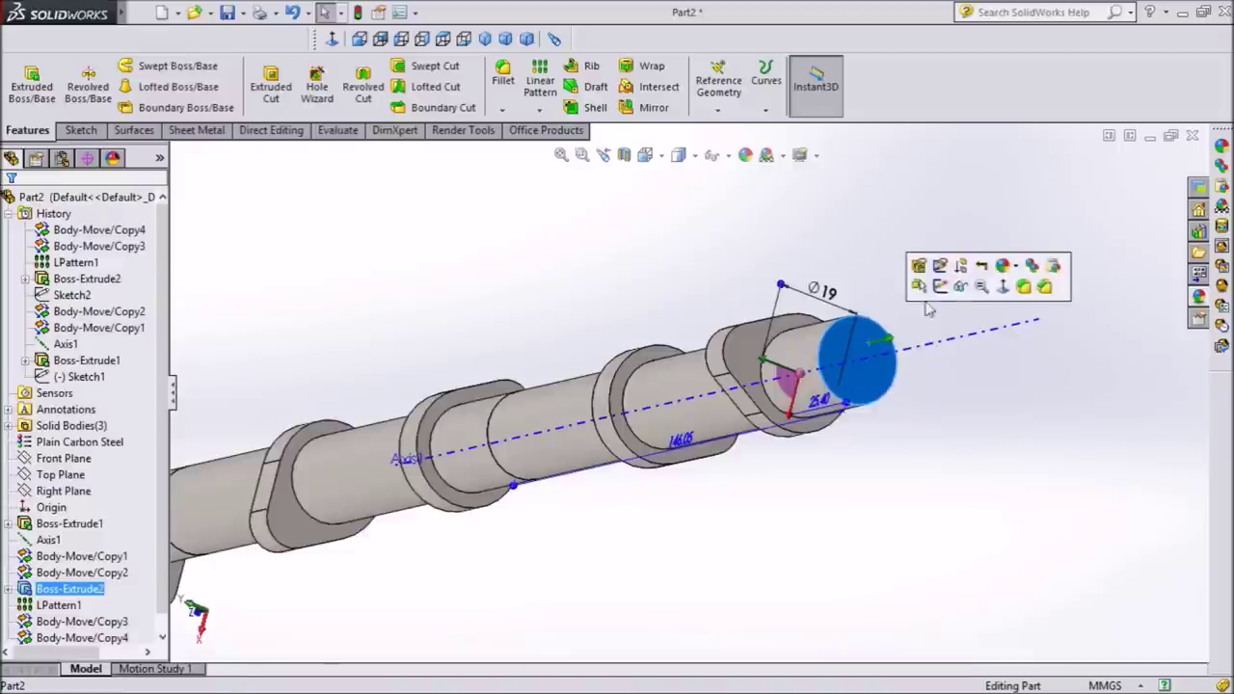
{"action": "left_click", "coordinate": [940, 282]}
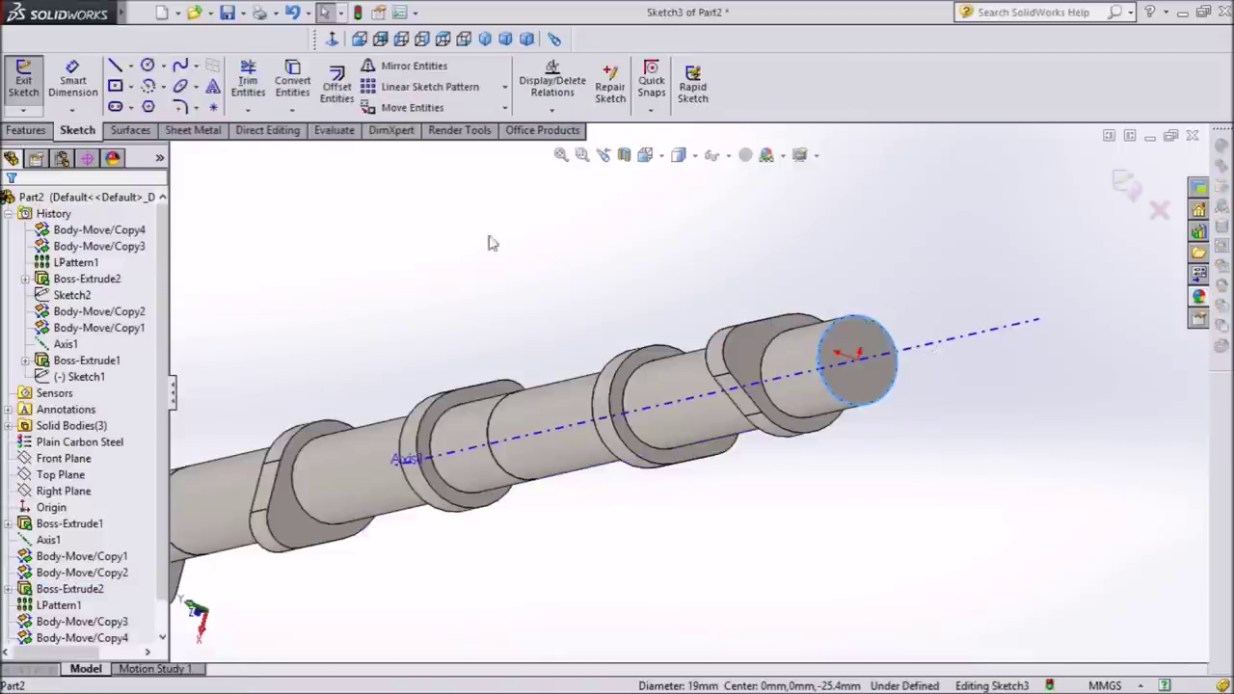
Convert the end face's circular edge and extrude it 24.94 mm Blind as a Ø19 stub
{"action": "left_click", "coordinate": [292, 81]}
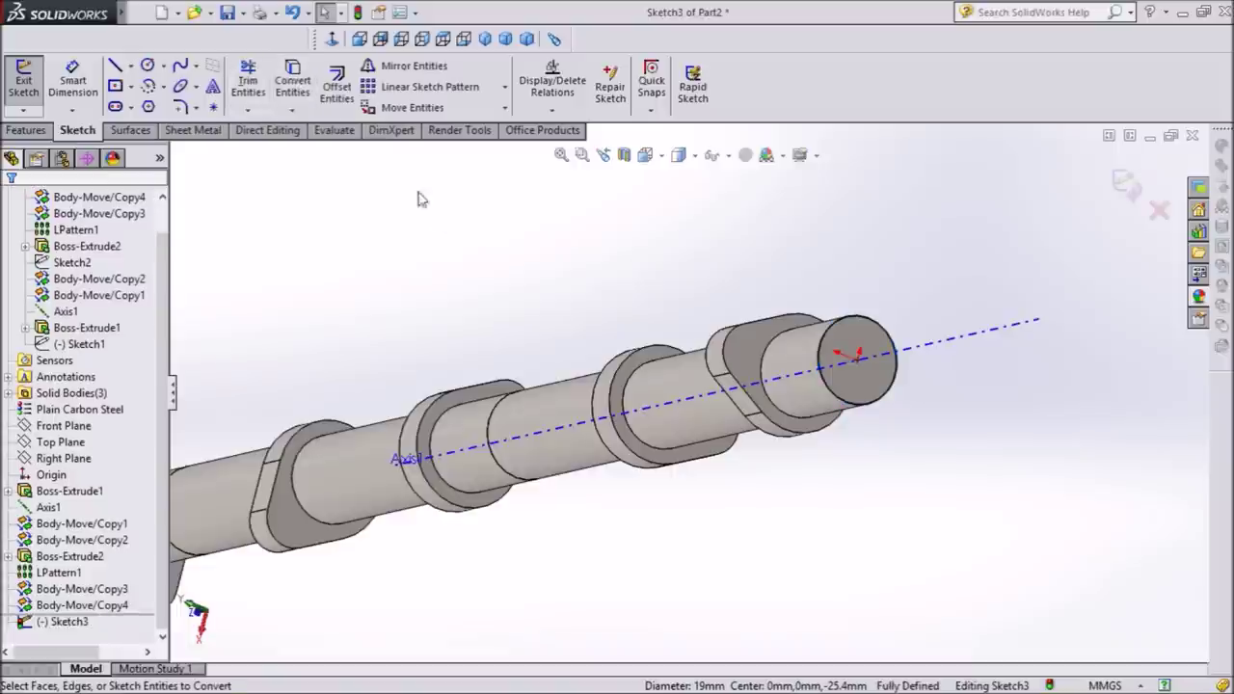
{"action": "left_click", "coordinate": [29, 130]}
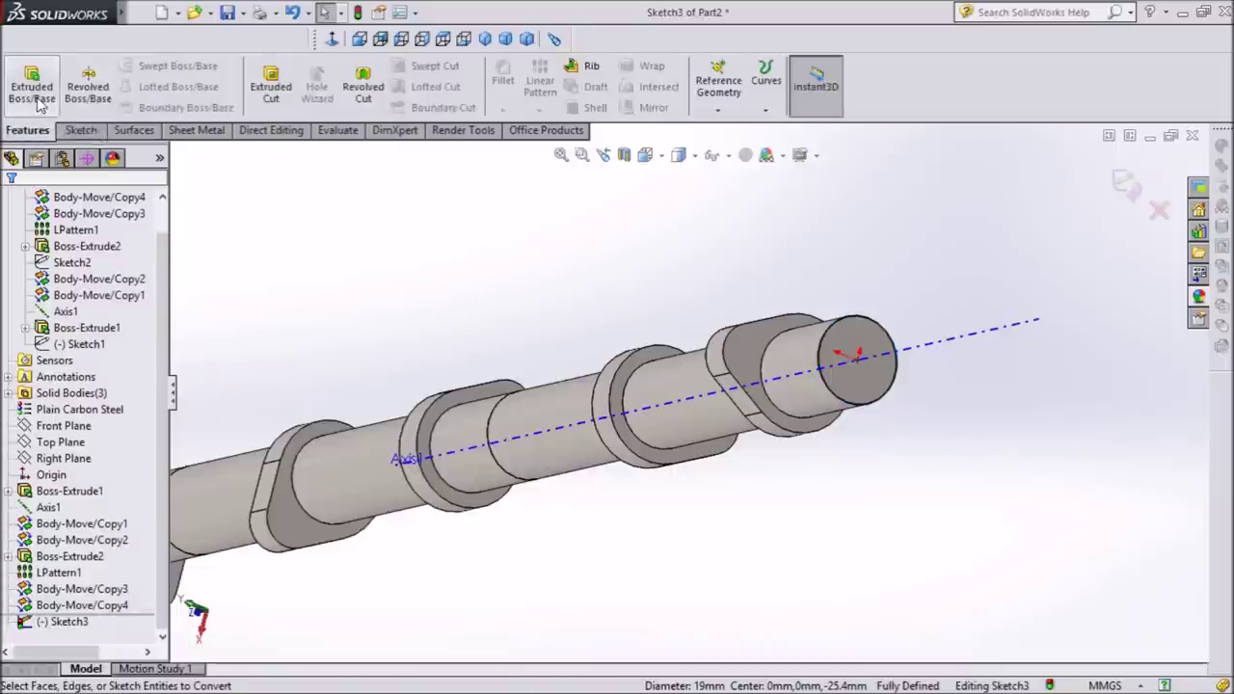
{"action": "left_click", "coordinate": [32, 82]}
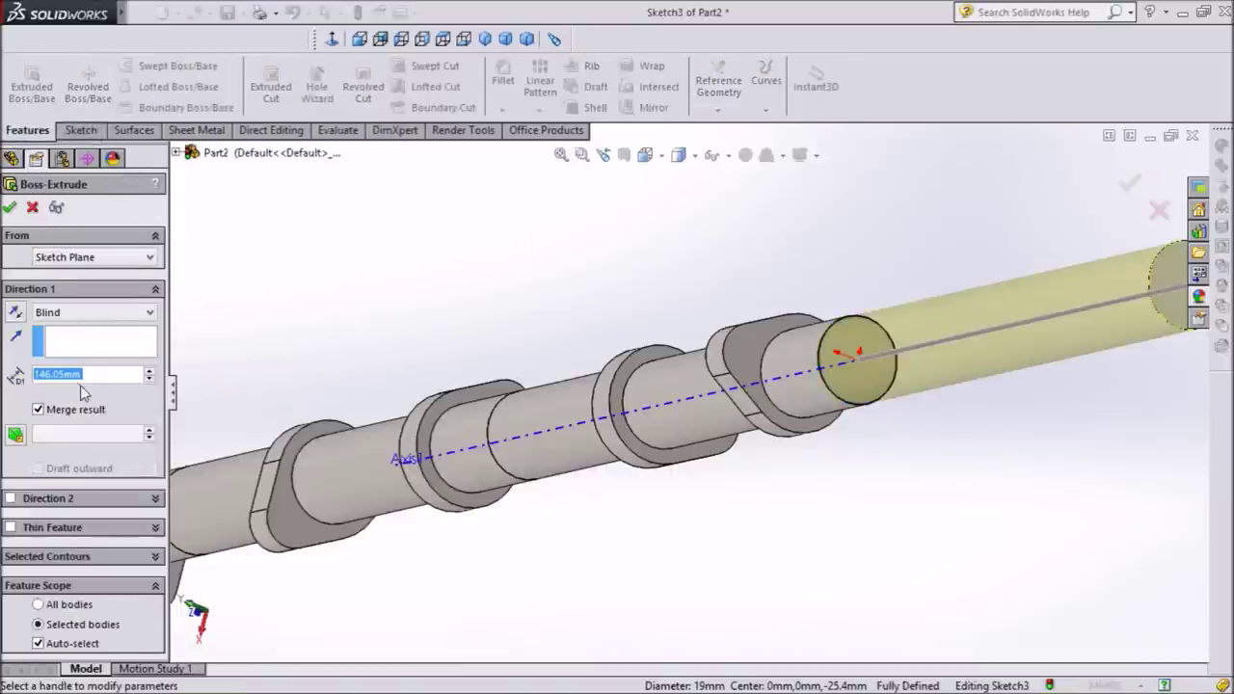
{"action": "type", "text": "2"}
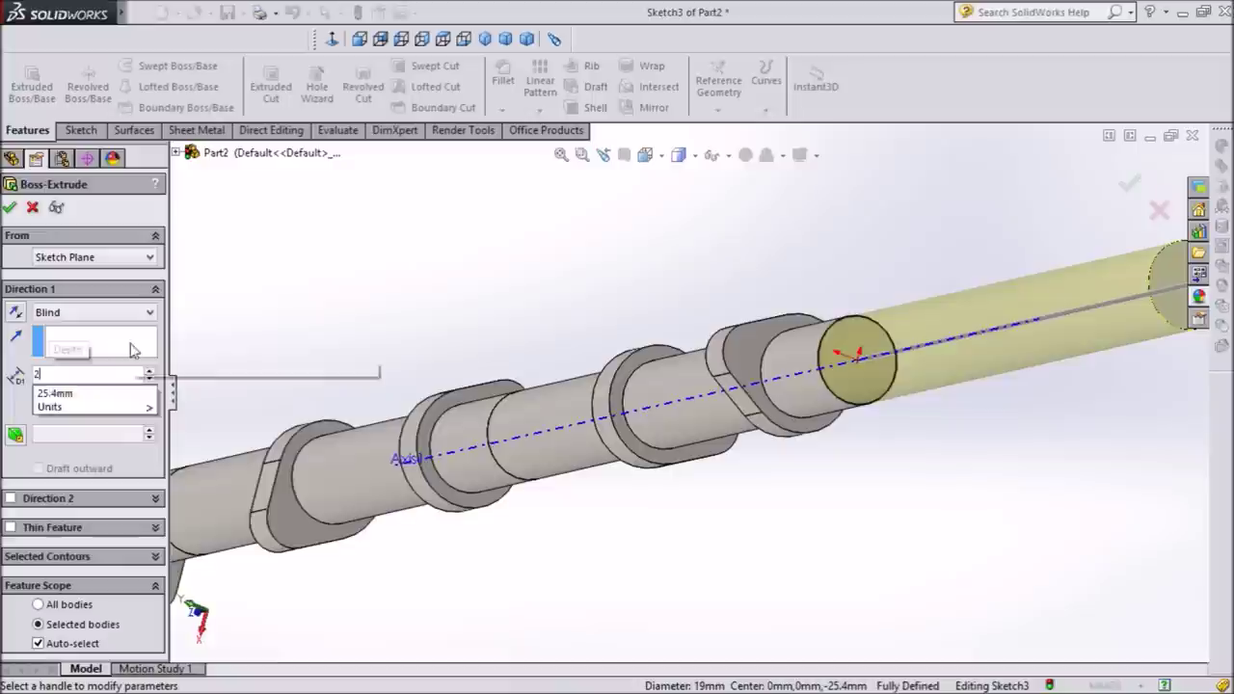
{"action": "type", "text": "4.9"}
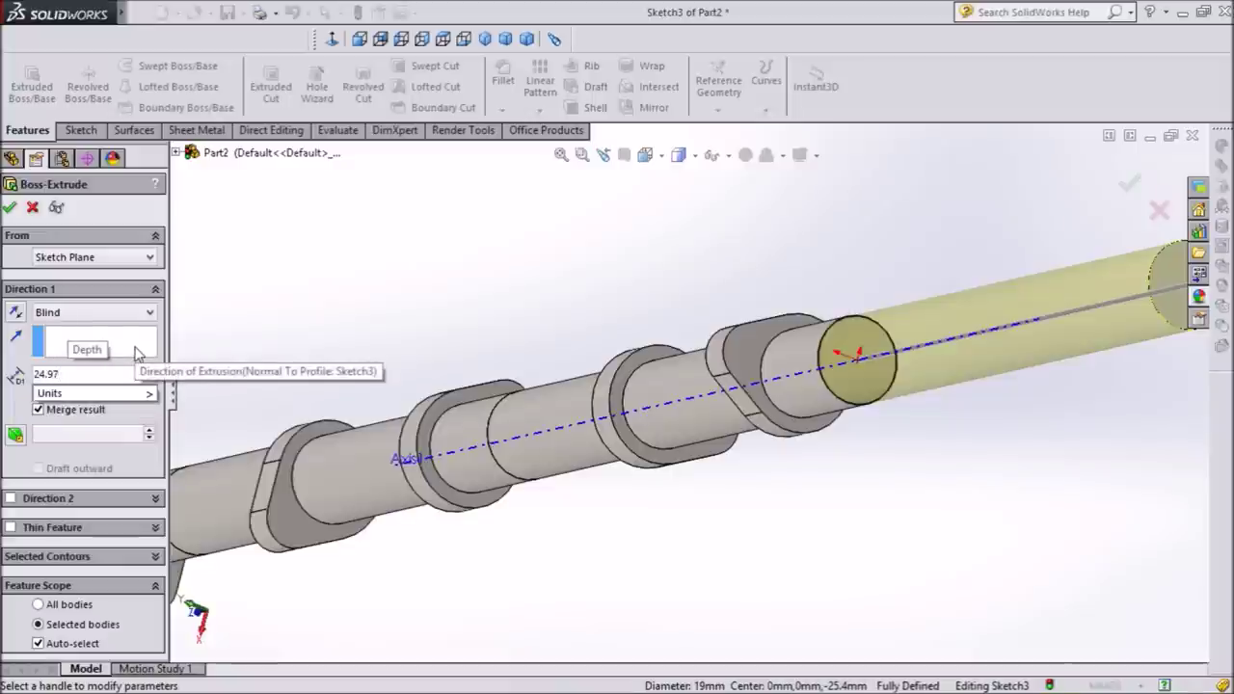
{"action": "type", "text": "4mm"}
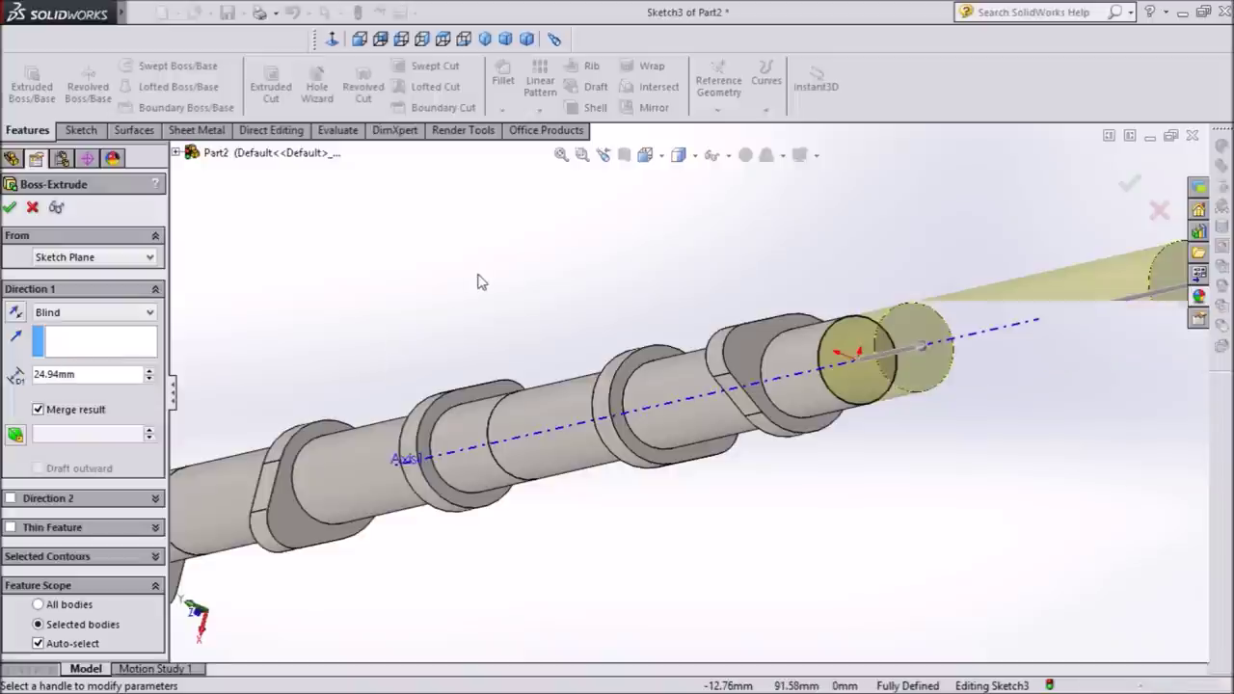
{"action": "key", "text": "Return"}
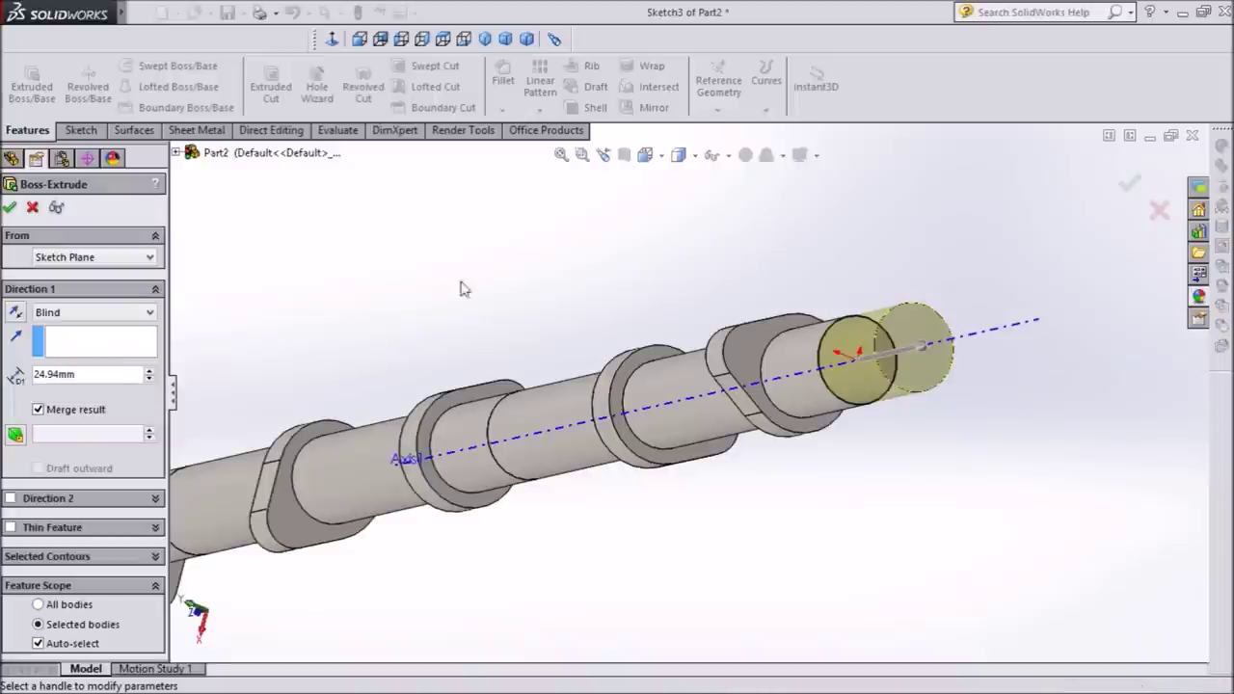
{"action": "left_click", "coordinate": [11, 208]}
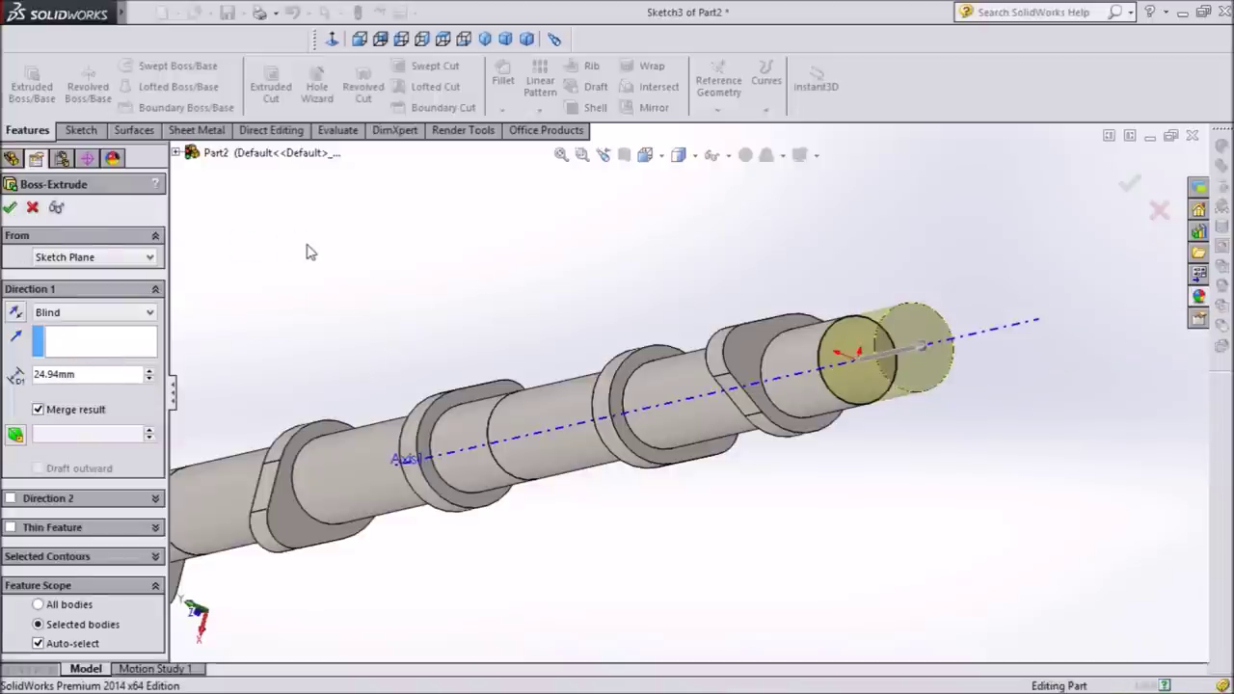
Set the isometric view, orbit the camshaft near side-on, and open the Insert menu
{"action": "left_click", "coordinate": [528, 38]}
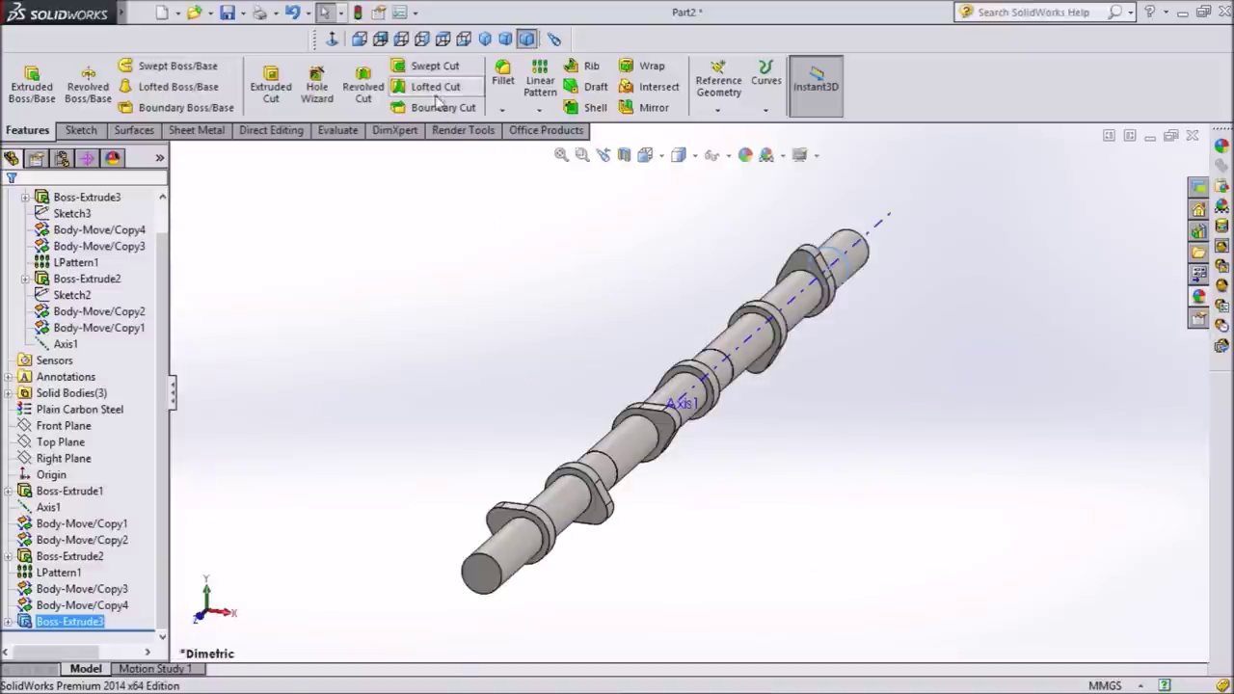
{"action": "left_click", "coordinate": [485, 39]}
{"action": "mouse_move", "coordinate": [405, 278]}
{"action": "middle_mouse_down"}
{"action": "mouse_move", "coordinate": [573, 211]}
{"action": "mouse_move", "coordinate": [626, 251]}
{"action": "mouse_move", "coordinate": [501, 369]}
{"action": "mouse_move", "coordinate": [407, 511]}
{"action": "middle_mouse_up"}
{"action": "scroll", "coordinate": [865, 441], "scroll_direction": "down", "scroll_amount": 2}
{"action": "scroll", "coordinate": [865, 440], "scroll_direction": "up", "scroll_amount": 1}
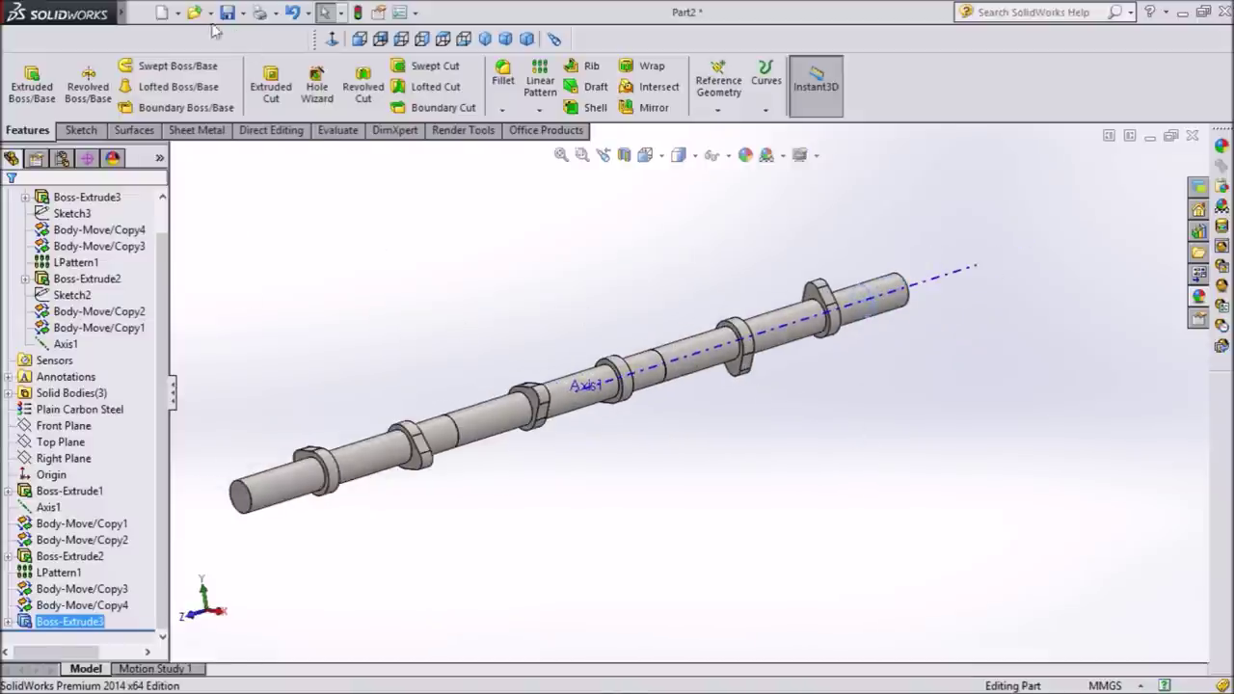
{"action": "mouse_move", "coordinate": [138, 13]}
{"action": "left_click", "coordinate": [247, 11]}
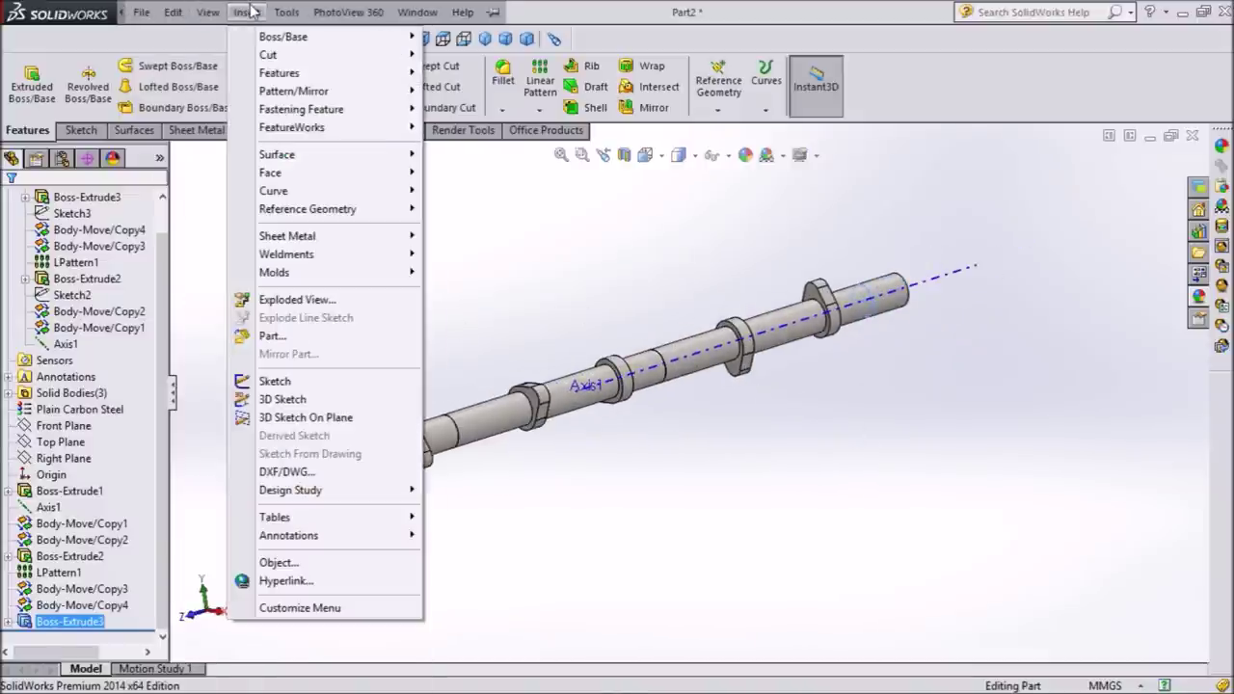
{"action": "mouse_move", "coordinate": [279, 73]}
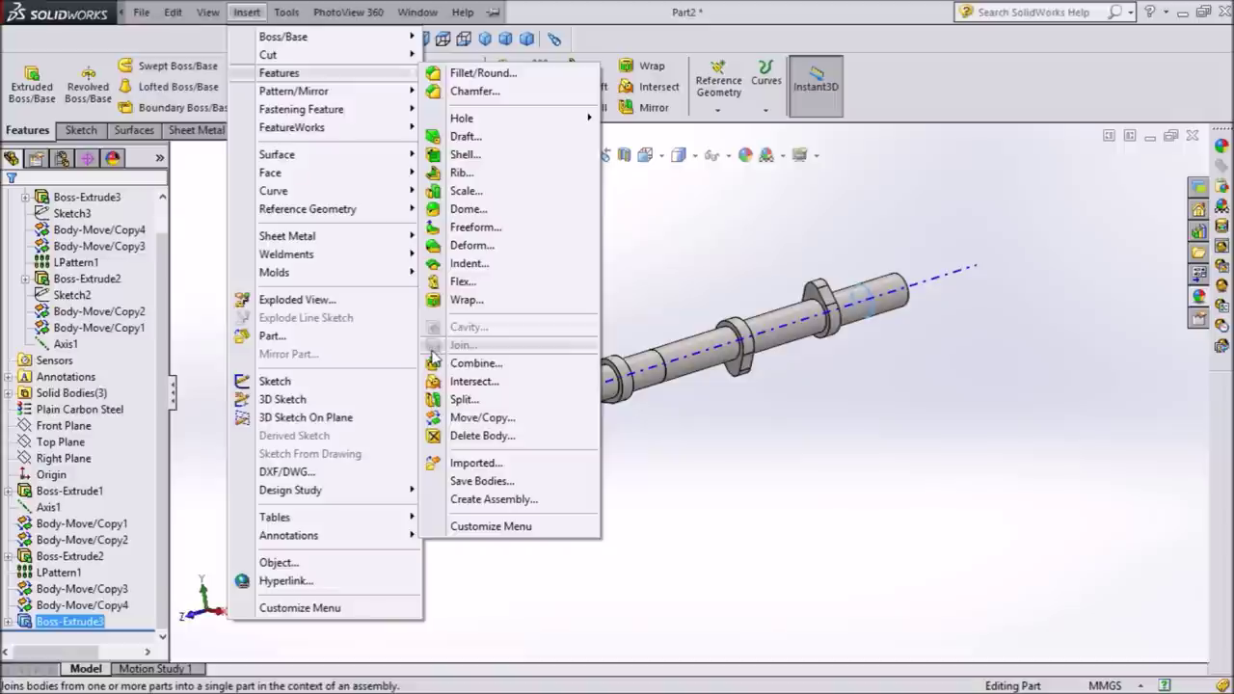
Combine Body-Move/Copy4, Body-Move/Copy3 and Boss-Extrude3 with Add, then return to isometric view
{"action": "left_click", "coordinate": [465, 367]}
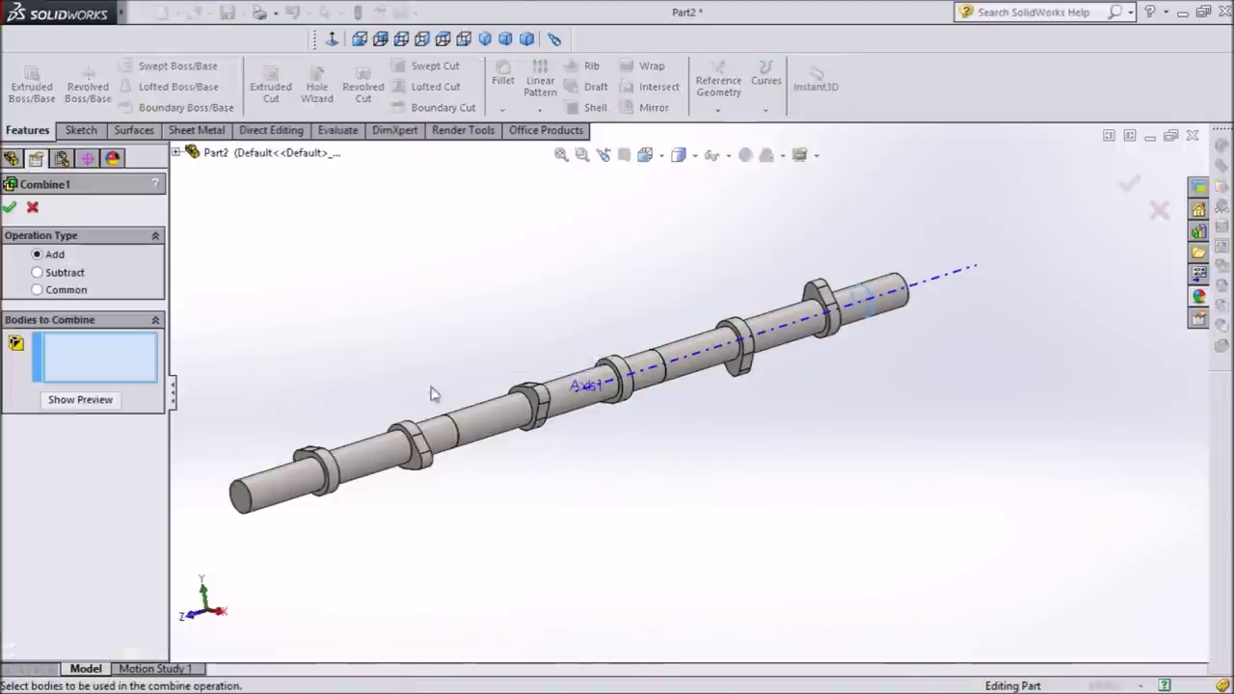
{"action": "left_click", "coordinate": [381, 458]}
{"action": "left_click", "coordinate": [609, 393]}
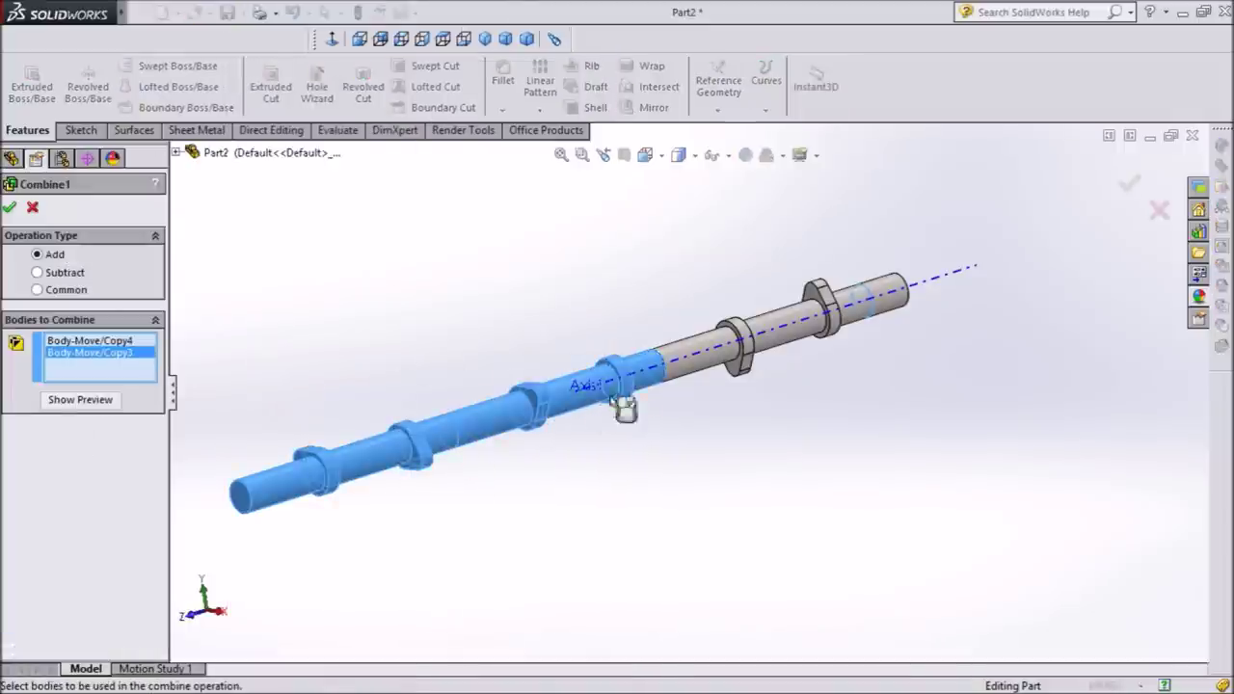
{"action": "left_click", "coordinate": [730, 354]}
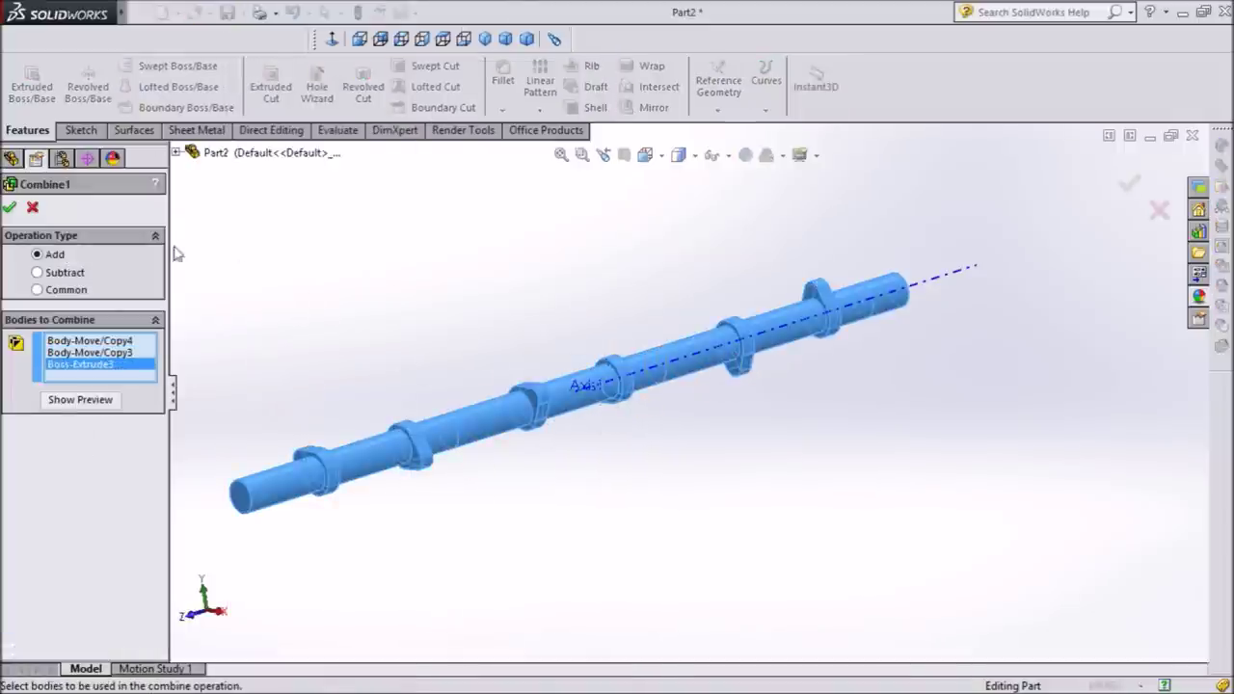
{"action": "left_click", "coordinate": [11, 208]}
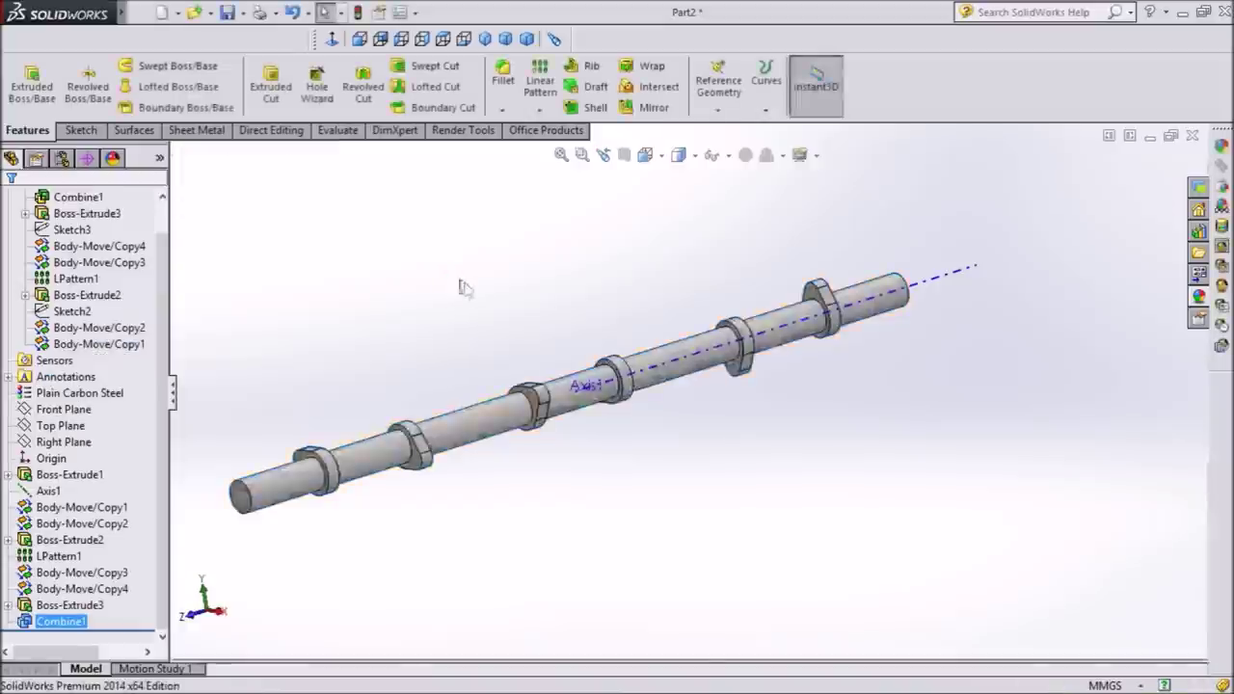
{"action": "left_click", "coordinate": [485, 39]}
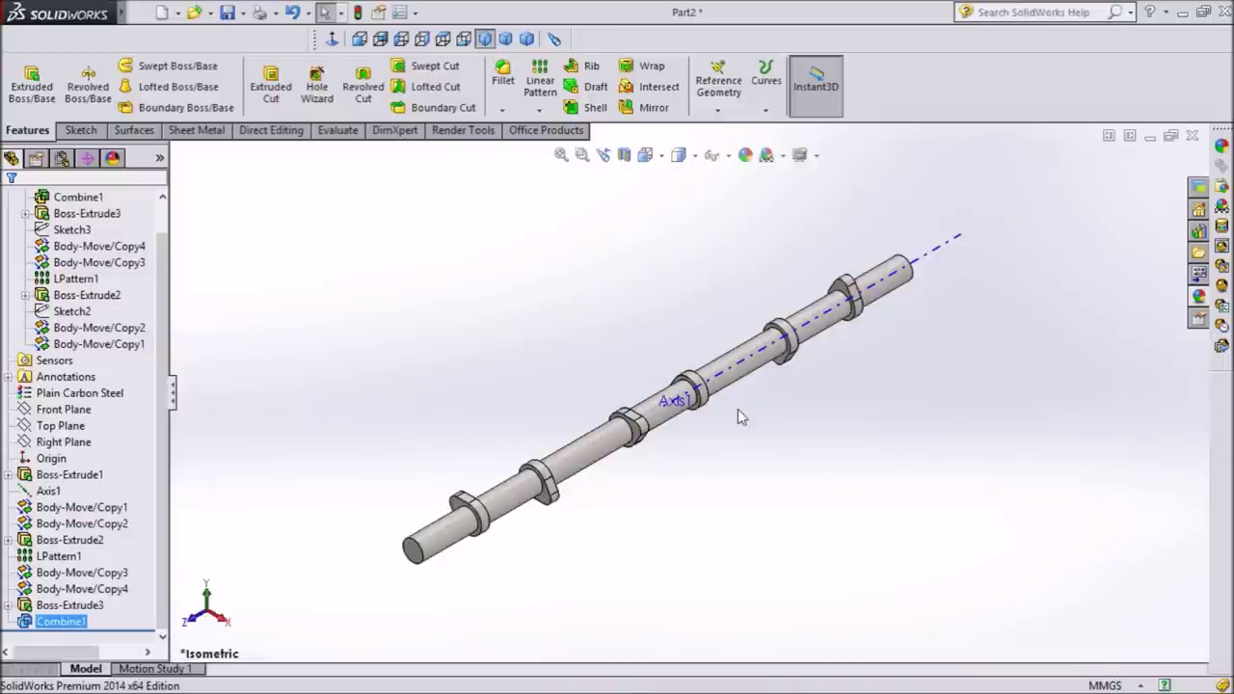
Hide Axis1 so the reference axis no longer shows on the camshaft
{"action": "mouse_move", "coordinate": [292, 482]}
{"action": "middle_mouse_down"}
{"action": "mouse_move", "coordinate": [369, 390]}
{"action": "mouse_move", "coordinate": [471, 418]}
{"action": "mouse_move", "coordinate": [517, 434]}
{"action": "mouse_move", "coordinate": [575, 534]}
{"action": "mouse_move", "coordinate": [578, 575]}
{"action": "mouse_move", "coordinate": [559, 550]}
{"action": "mouse_move", "coordinate": [544, 555]}
{"action": "middle_mouse_up"}
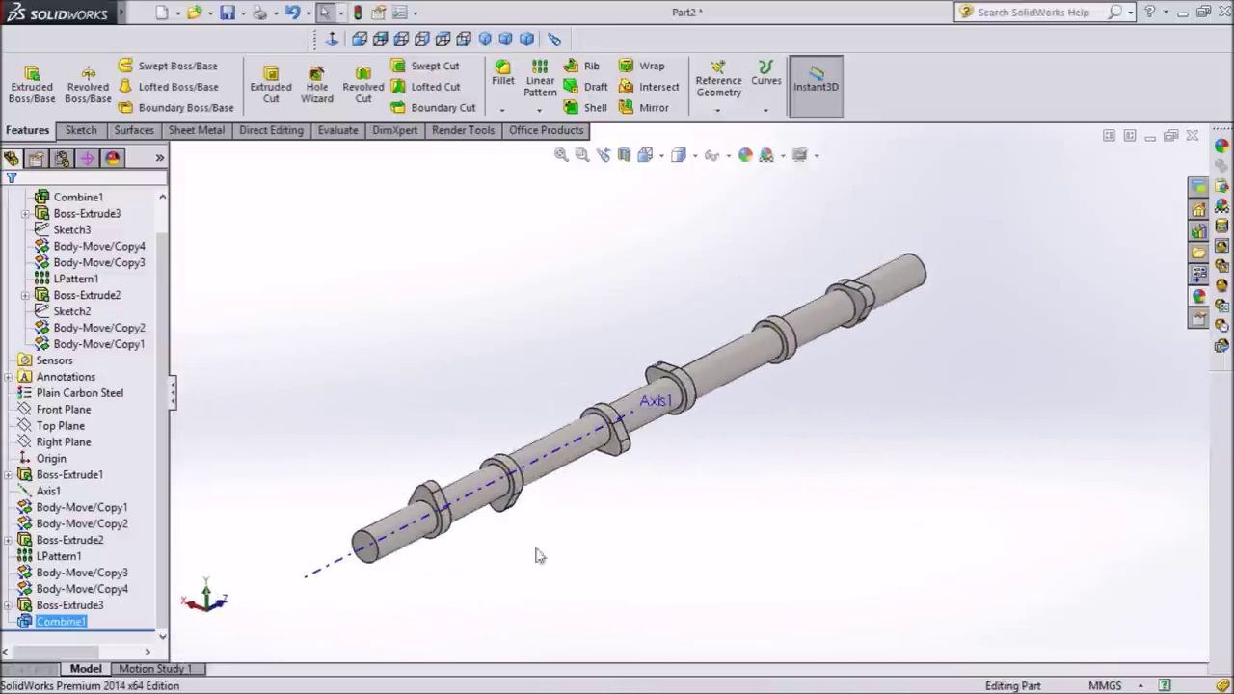
{"action": "left_click", "coordinate": [336, 570]}
{"action": "left_click", "coordinate": [407, 513]}
Show the combined six-lobe camshaft in a flattened dimetric view
{"action": "mouse_move", "coordinate": [285, 521]}
{"action": "middle_mouse_down"}
{"action": "mouse_move", "coordinate": [279, 473]}
{"action": "mouse_move", "coordinate": [430, 430]}
{"action": "mouse_move", "coordinate": [469, 357]}
{"action": "mouse_move", "coordinate": [496, 358]}
{"action": "mouse_move", "coordinate": [574, 467]}
{"action": "mouse_move", "coordinate": [642, 526]}
{"action": "mouse_move", "coordinate": [710, 553]}
{"action": "mouse_move", "coordinate": [628, 521]}
{"action": "mouse_move", "coordinate": [485, 394]}
{"action": "mouse_move", "coordinate": [531, 278]}
{"action": "mouse_move", "coordinate": [584, 292]}
{"action": "mouse_move", "coordinate": [554, 356]}
{"action": "middle_mouse_up"}
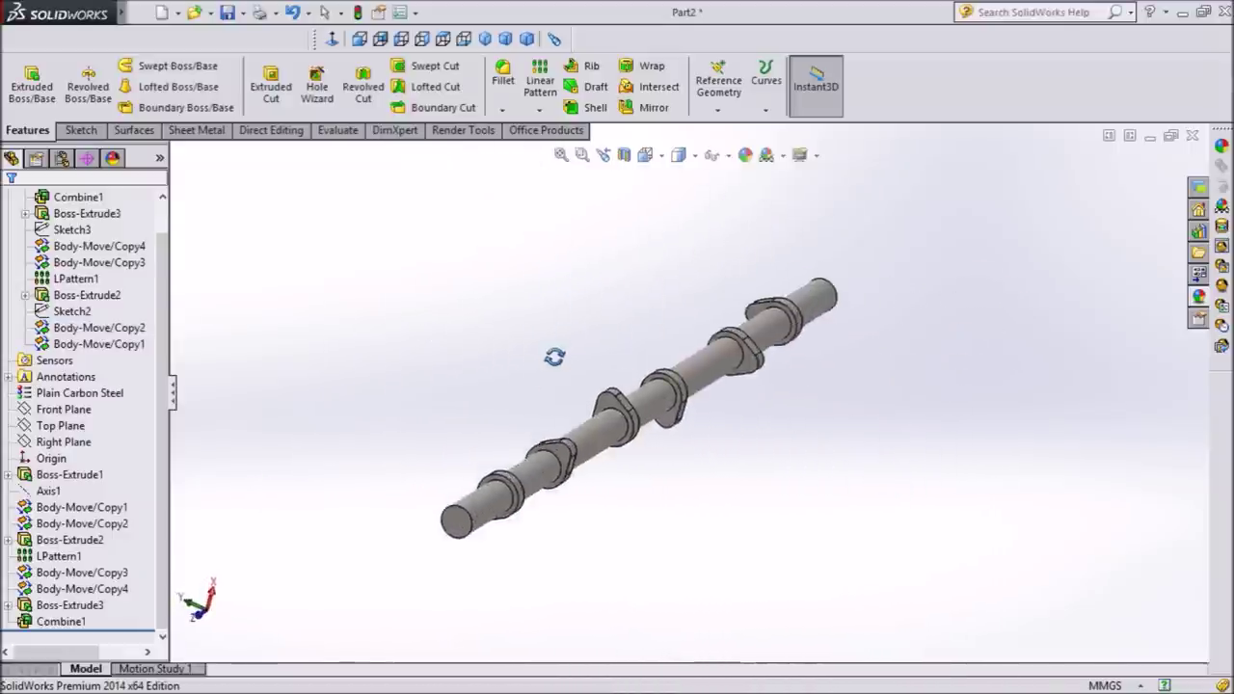
{"action": "left_click", "coordinate": [521, 42]}
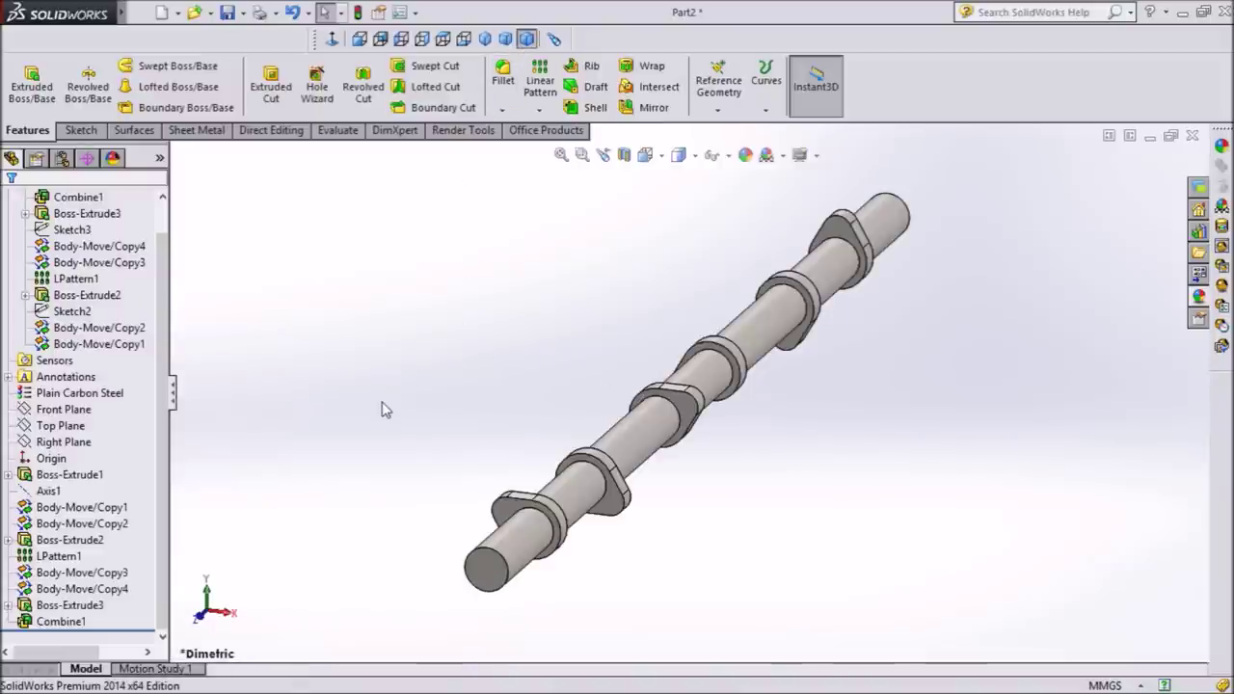
{"action": "middle_click_drag", "start_coordinate": [383, 410], "coordinate": [358, 375]}
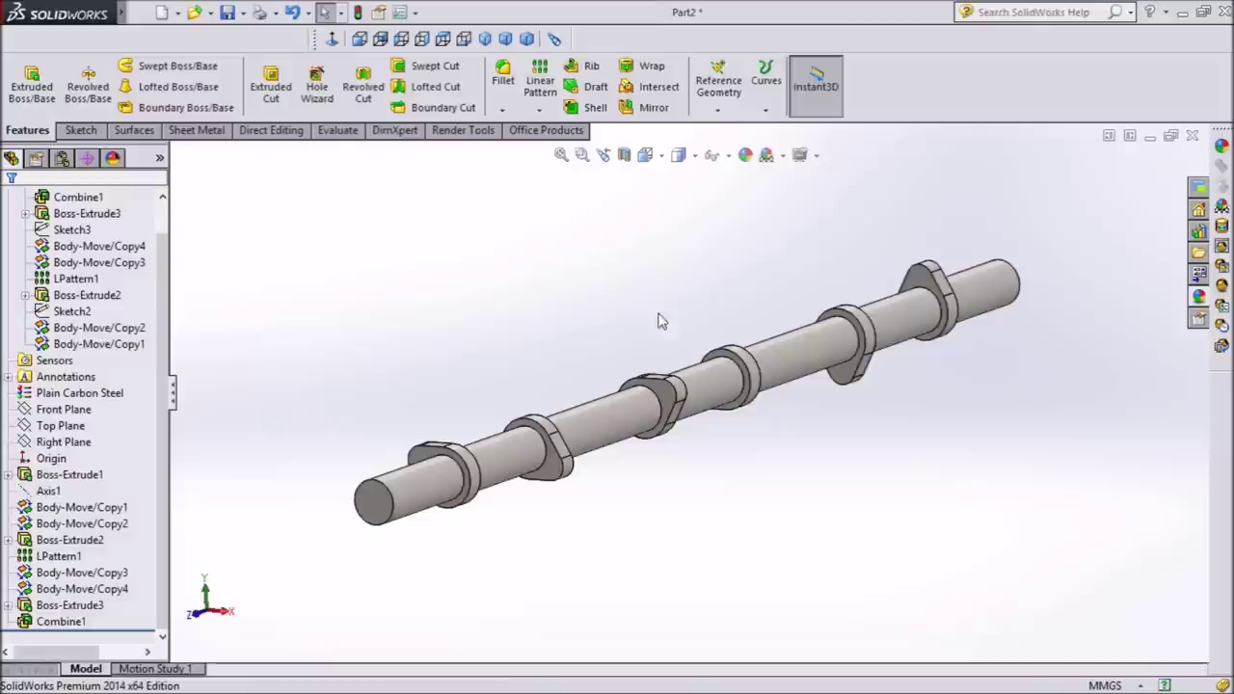
{"action": "scroll", "coordinate": [911, 279], "scroll_direction": "down", "scroll_amount": 2}
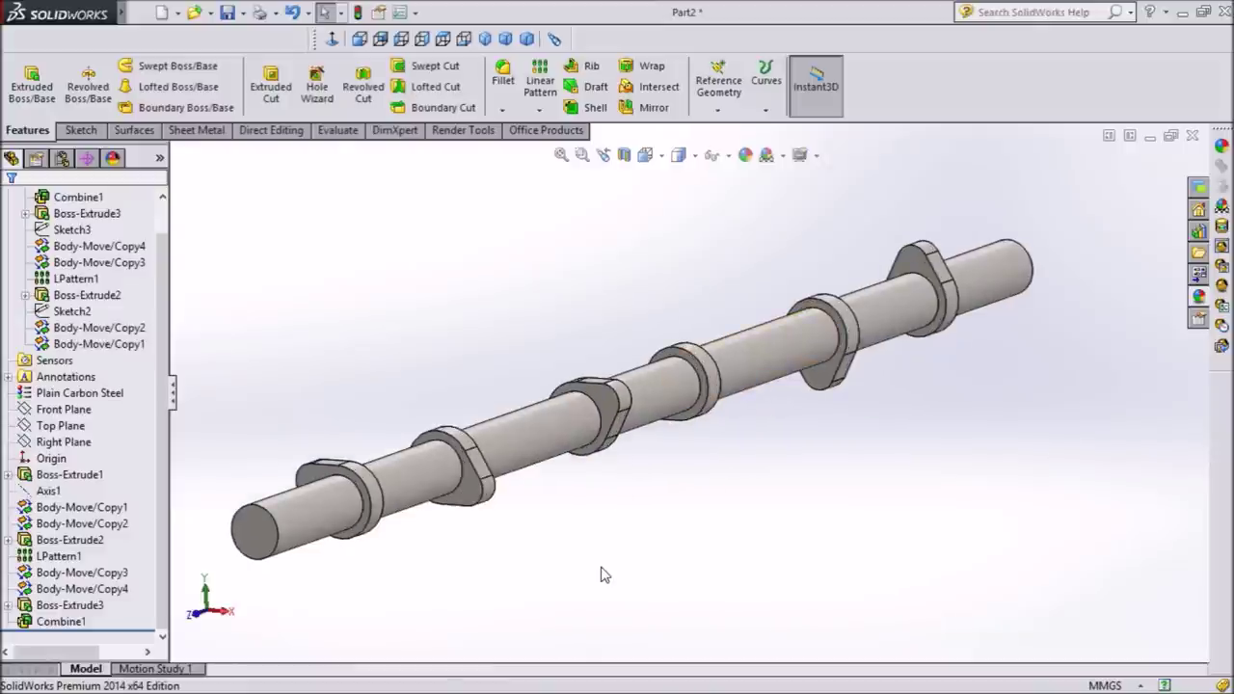